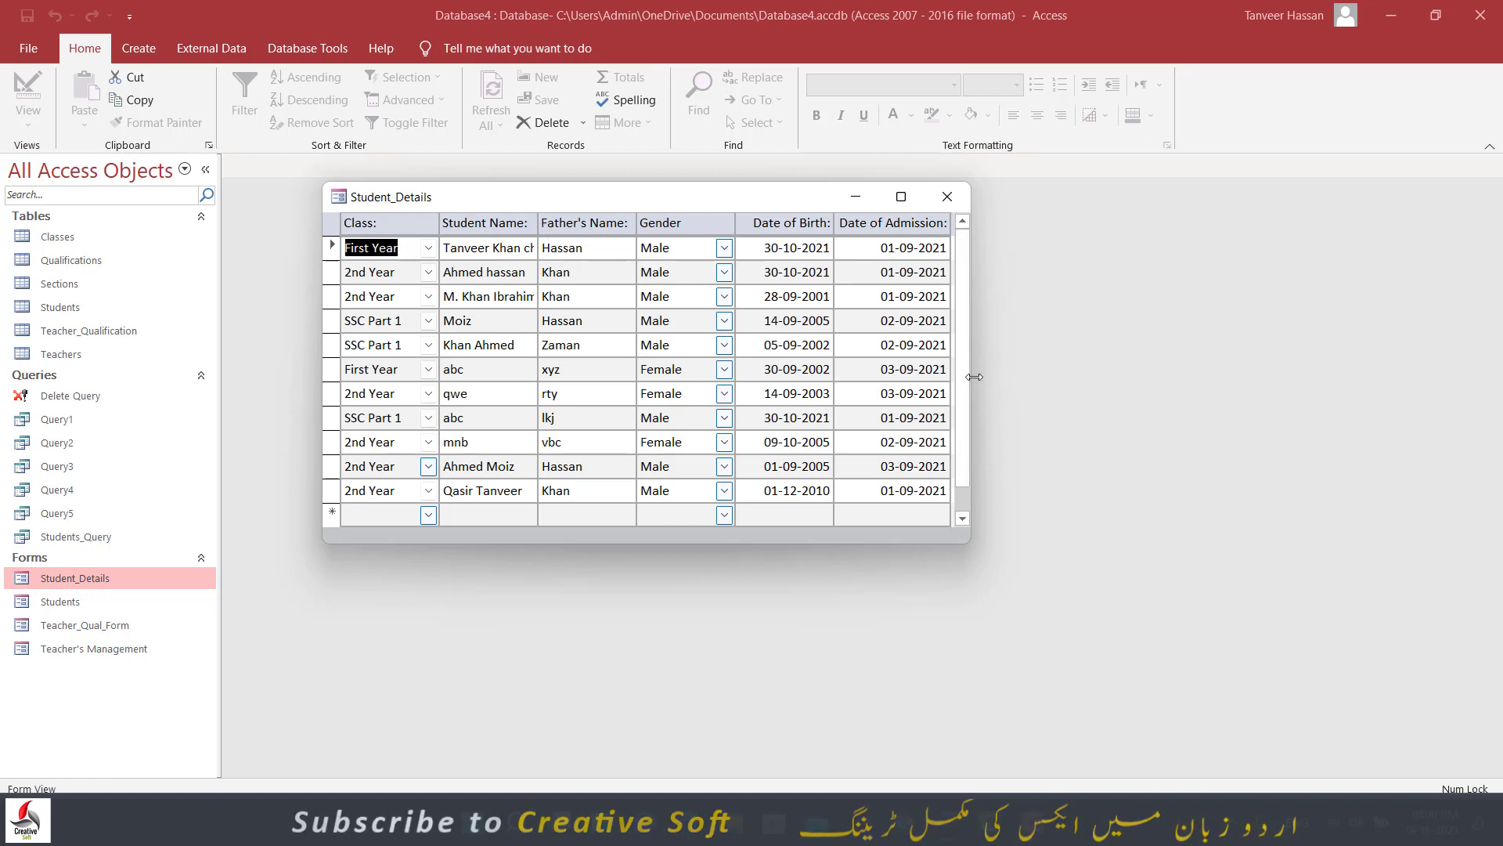
- Resize the Student_Details form window horizontally, leaving it wider, to examine how its columns respond to the window width
left_click_drag(974, 377, 1435, 370)
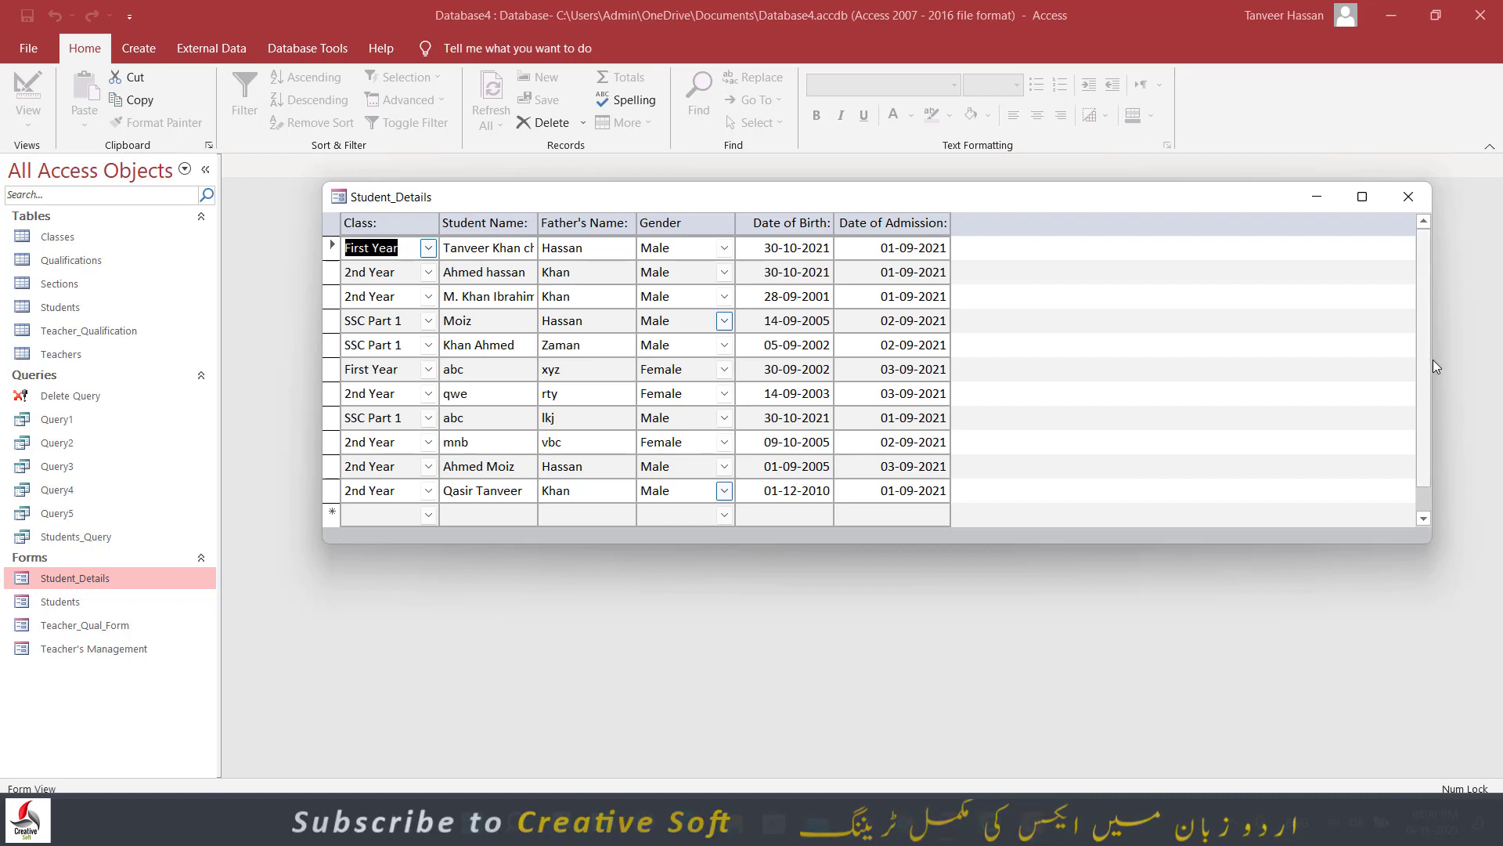
left_click_drag(1431, 362, 976, 368)
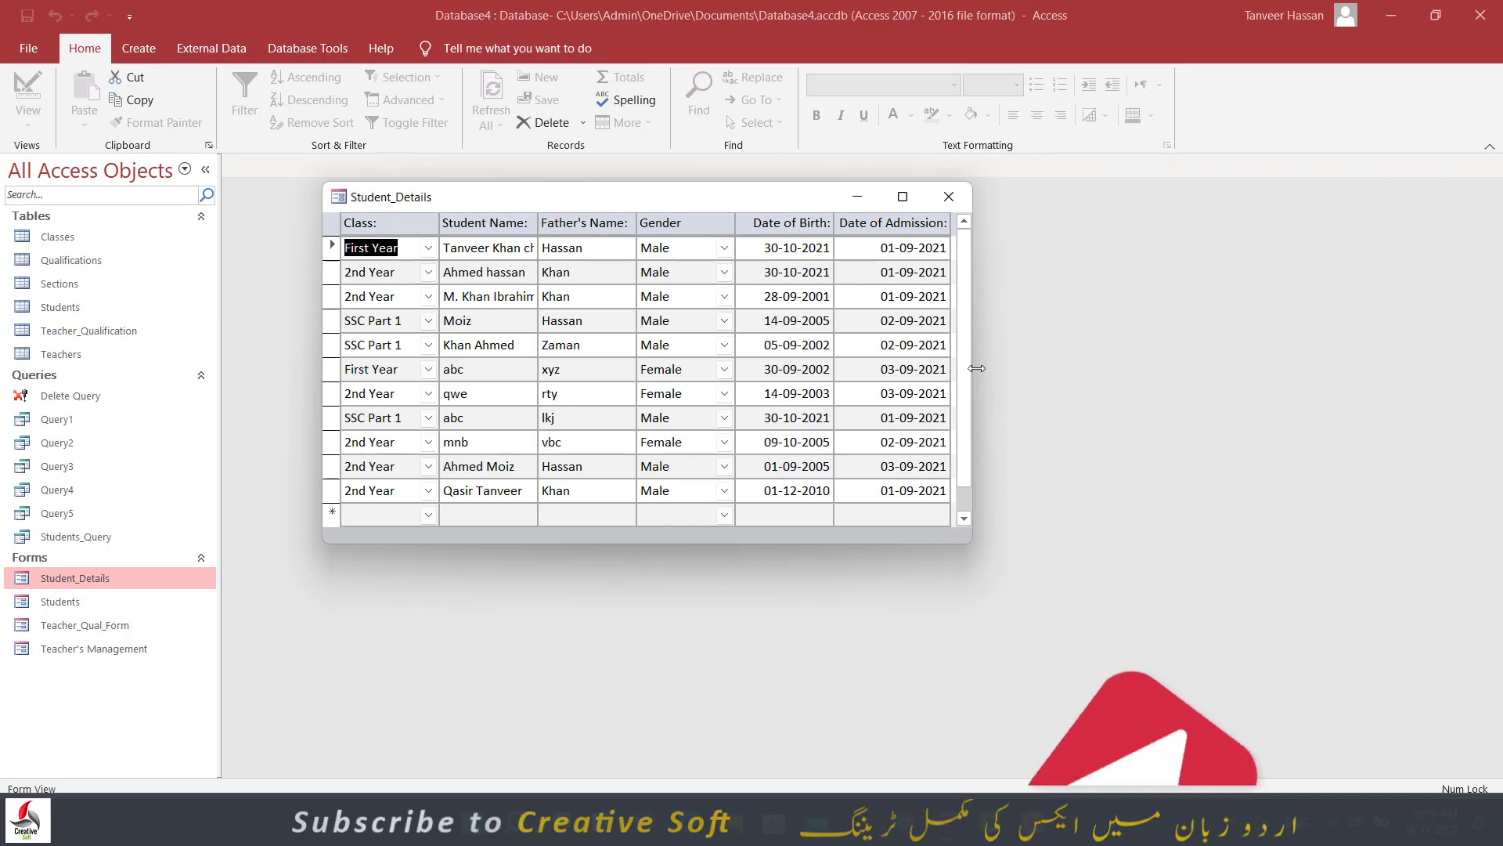
left_click(492, 247)
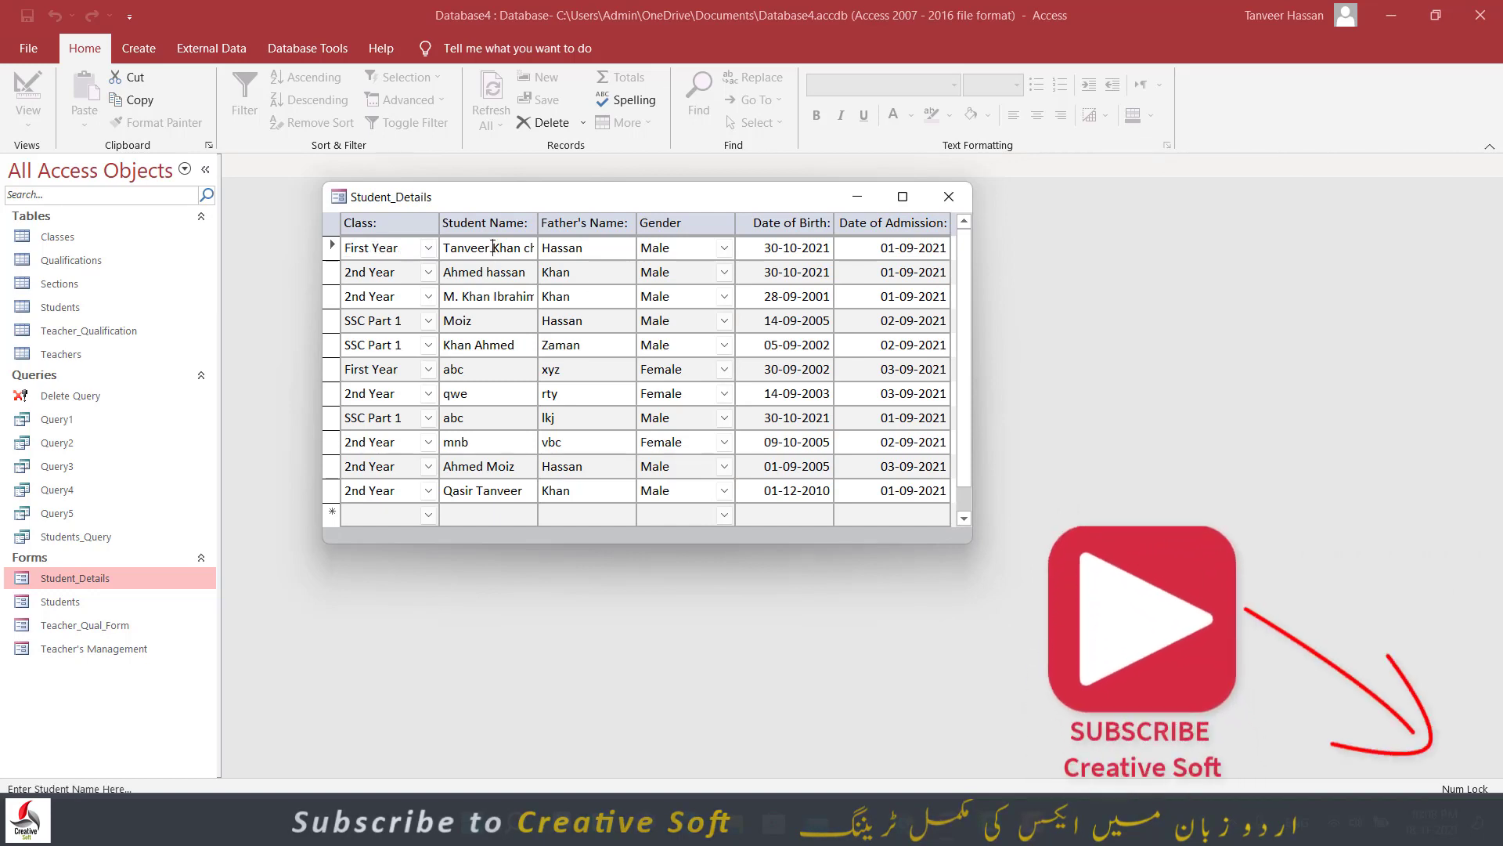
mouse_move(620, 202)
left_mouse_down()
mouse_move(559, 168)
mouse_move(595, 202)
left_mouse_up()
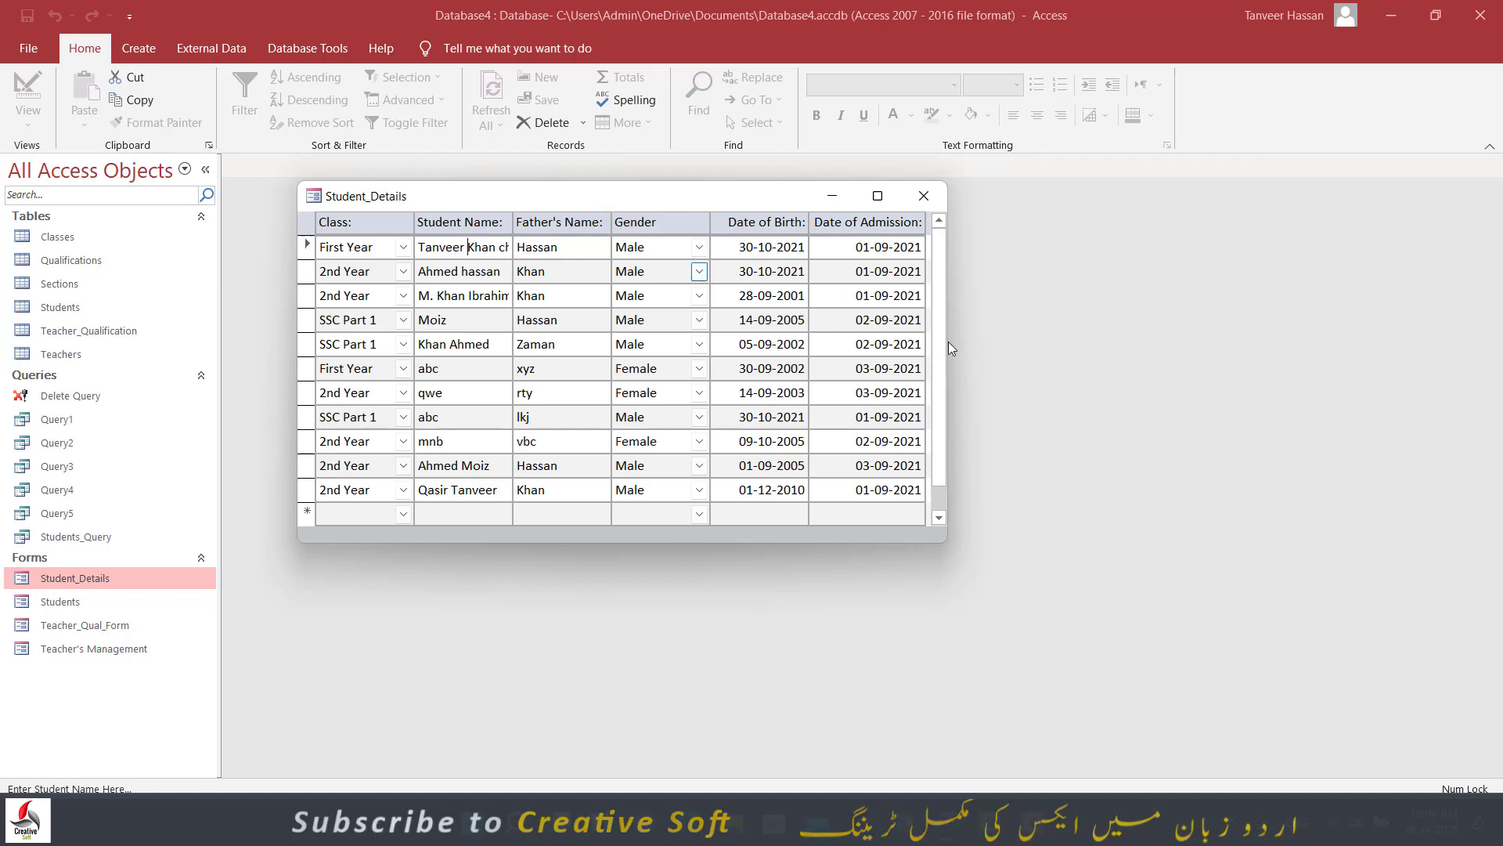
left_click_drag(949, 344, 1201, 341)
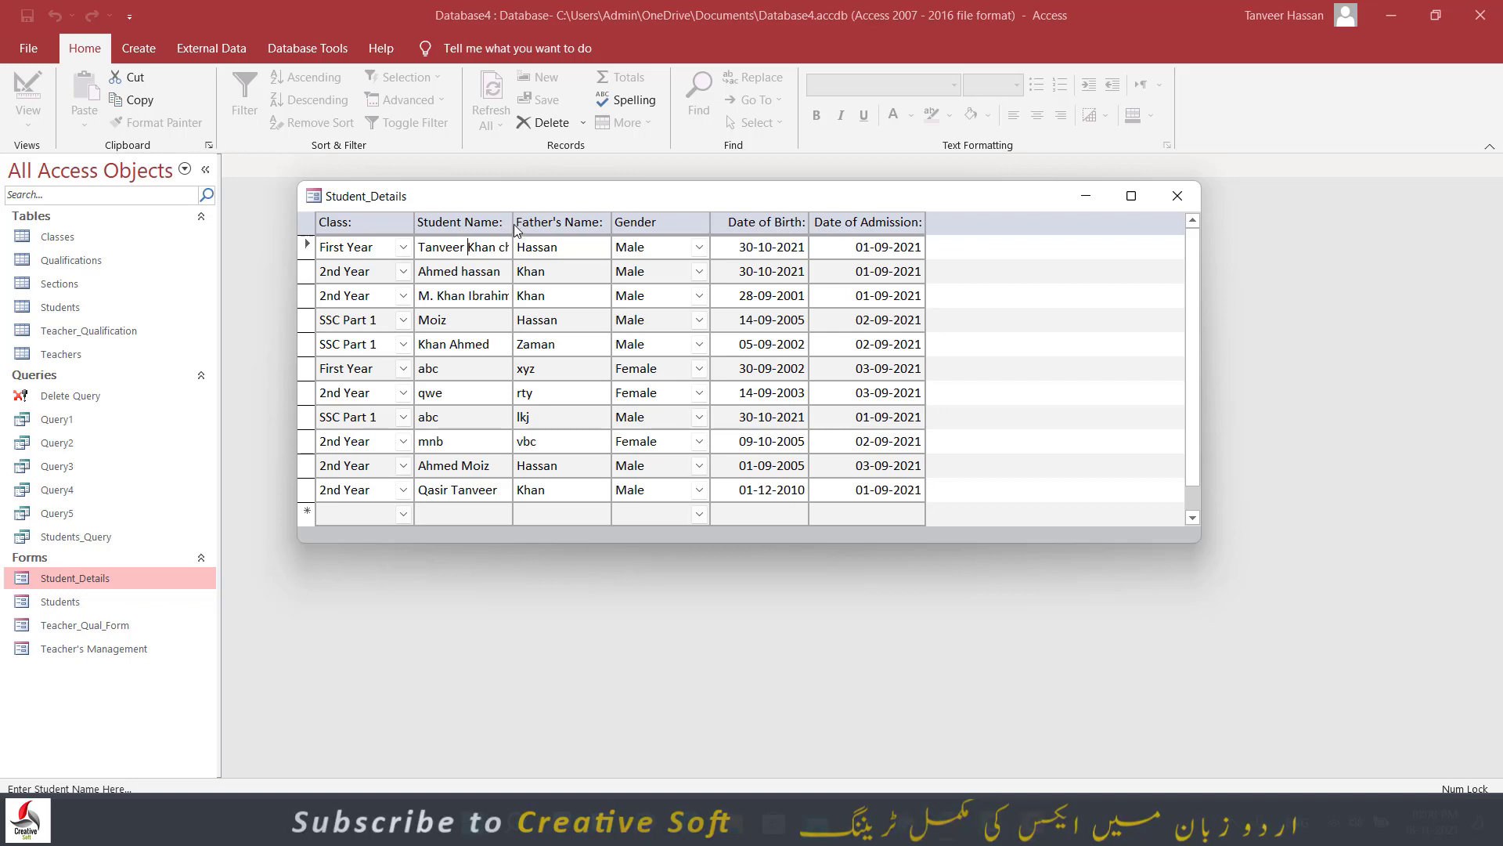
- Set the Student_Details form's Default View property to Datasheet in Design View and display the form
right_click(985, 222)
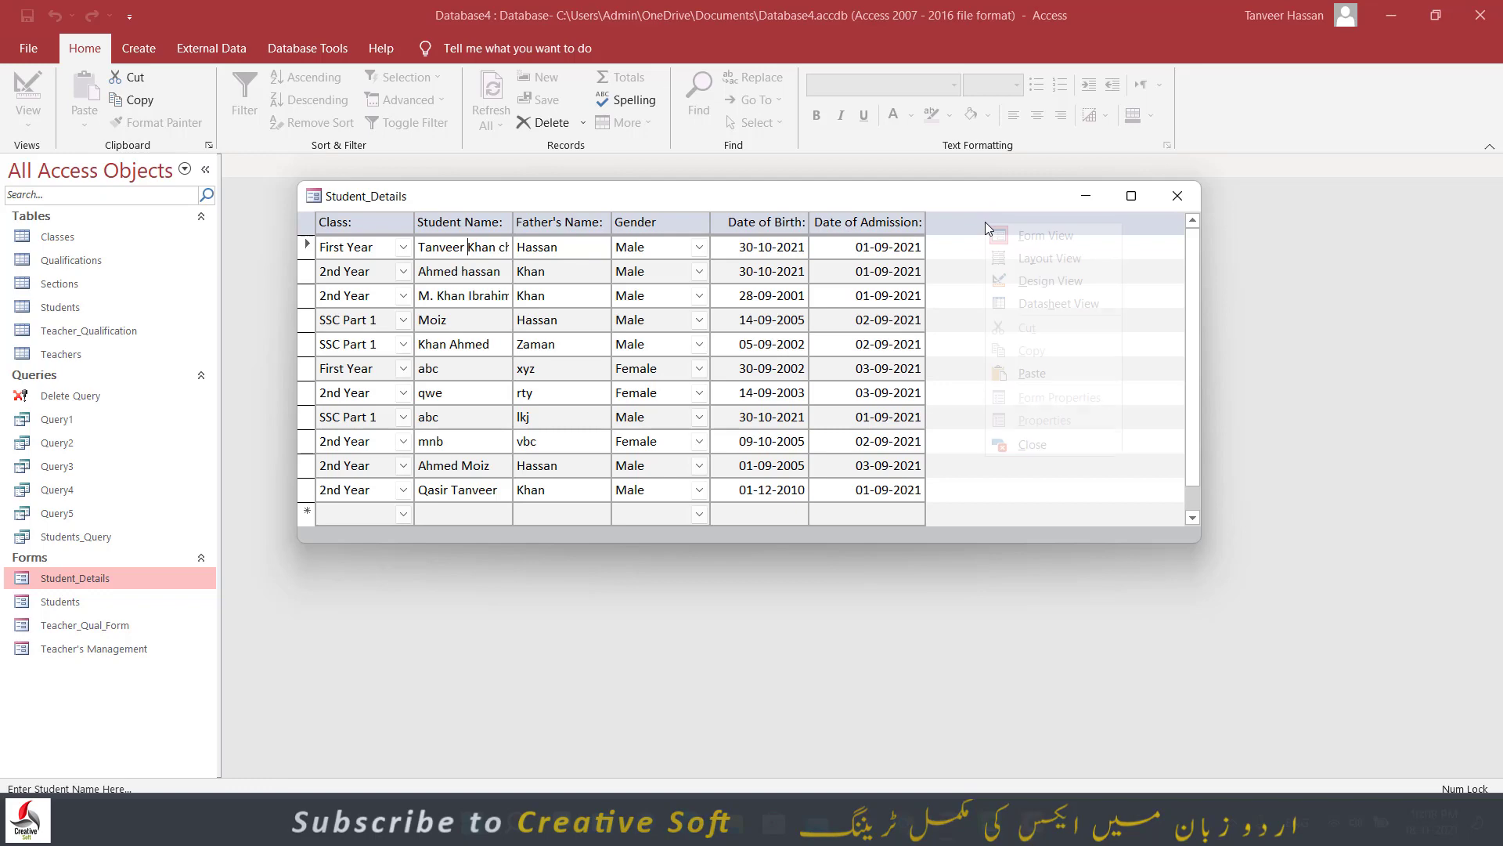
left_click(1021, 292)
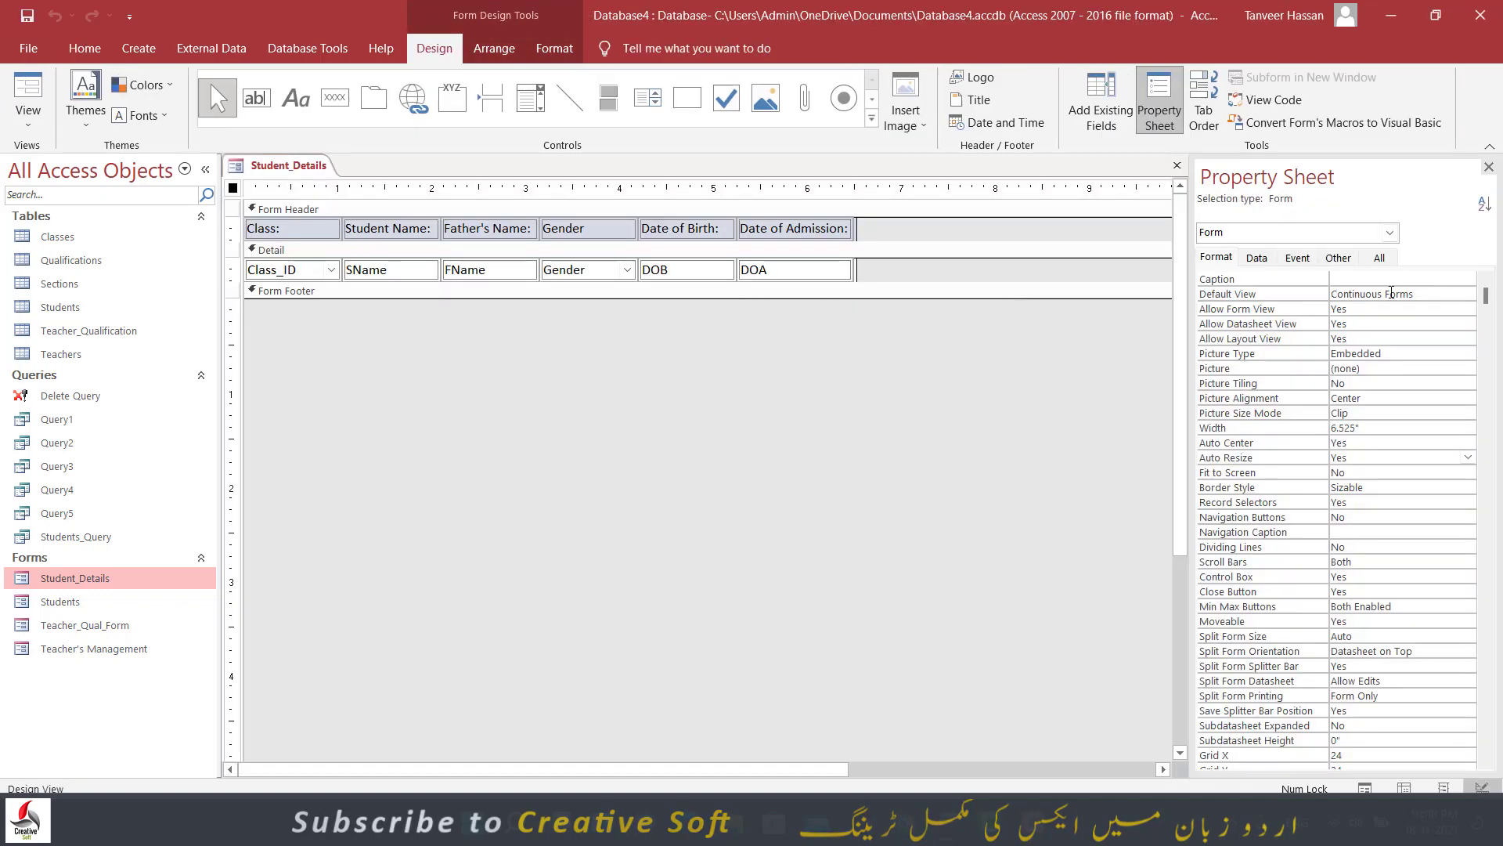
left_click(1445, 293)
left_click(1468, 293)
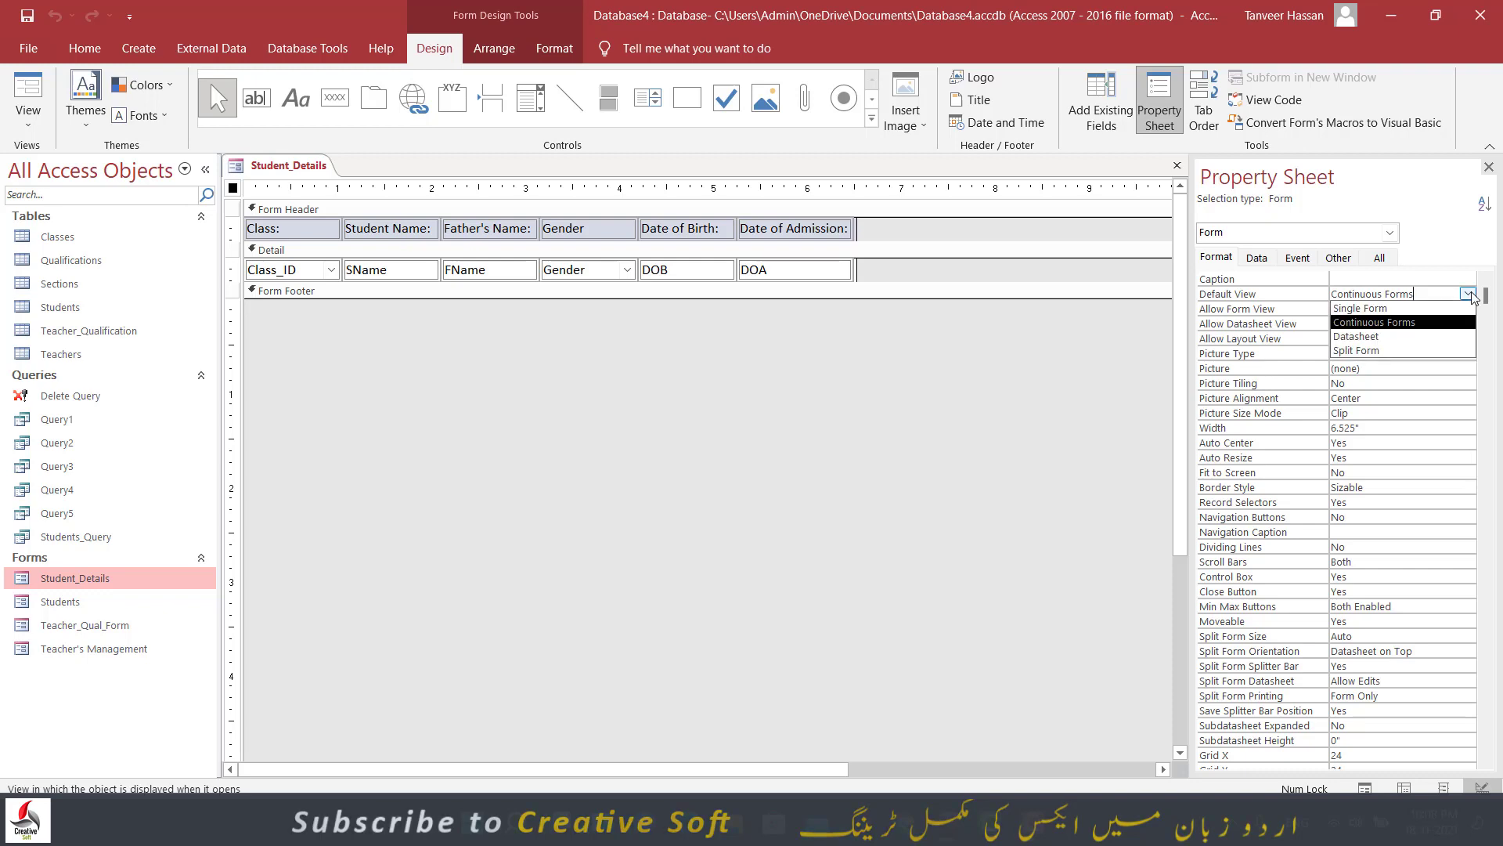
left_click(1368, 339)
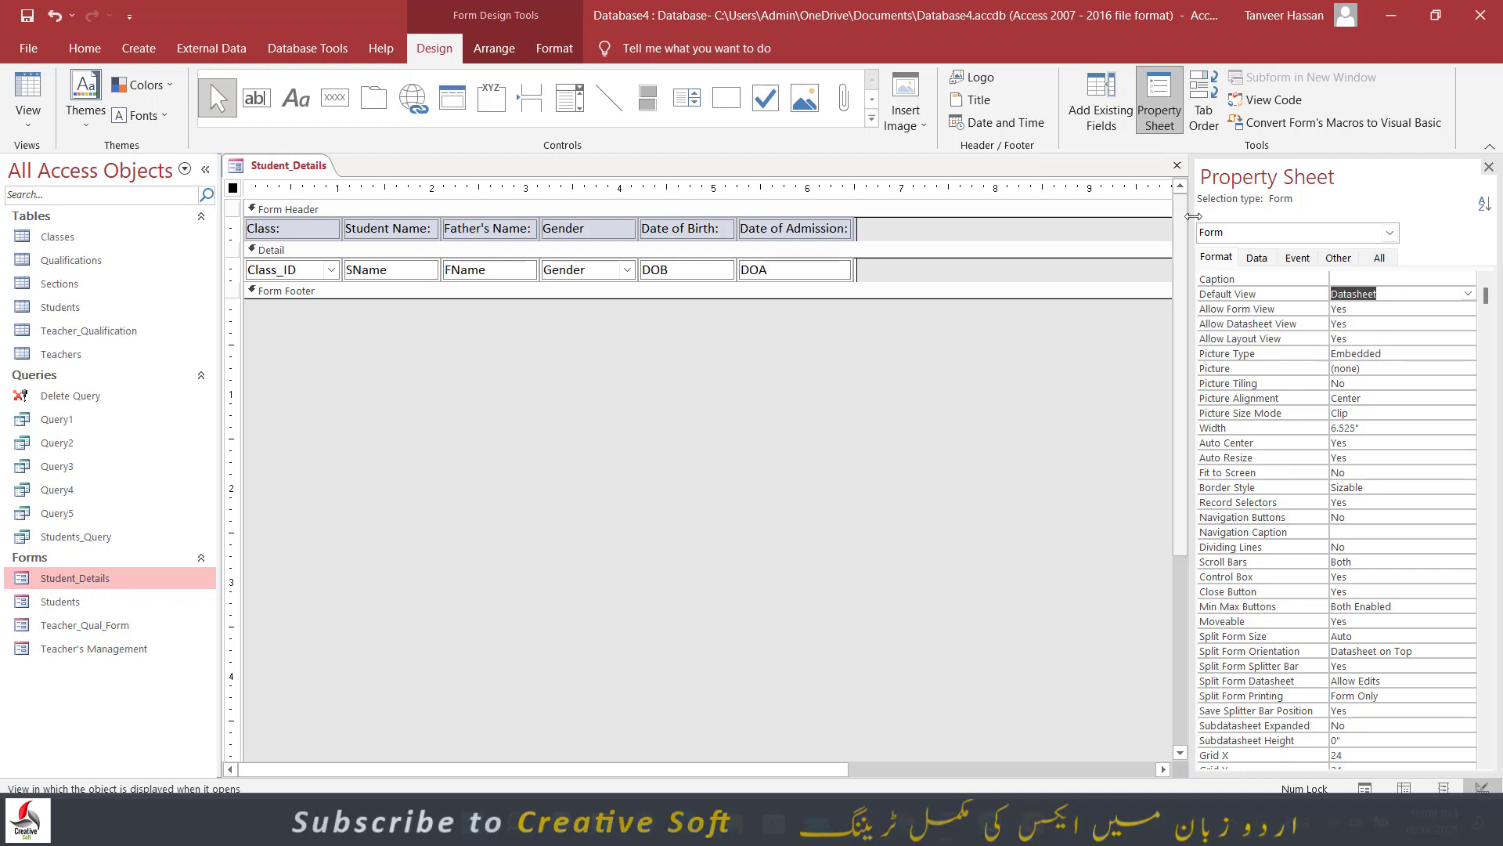
left_click(29, 88)
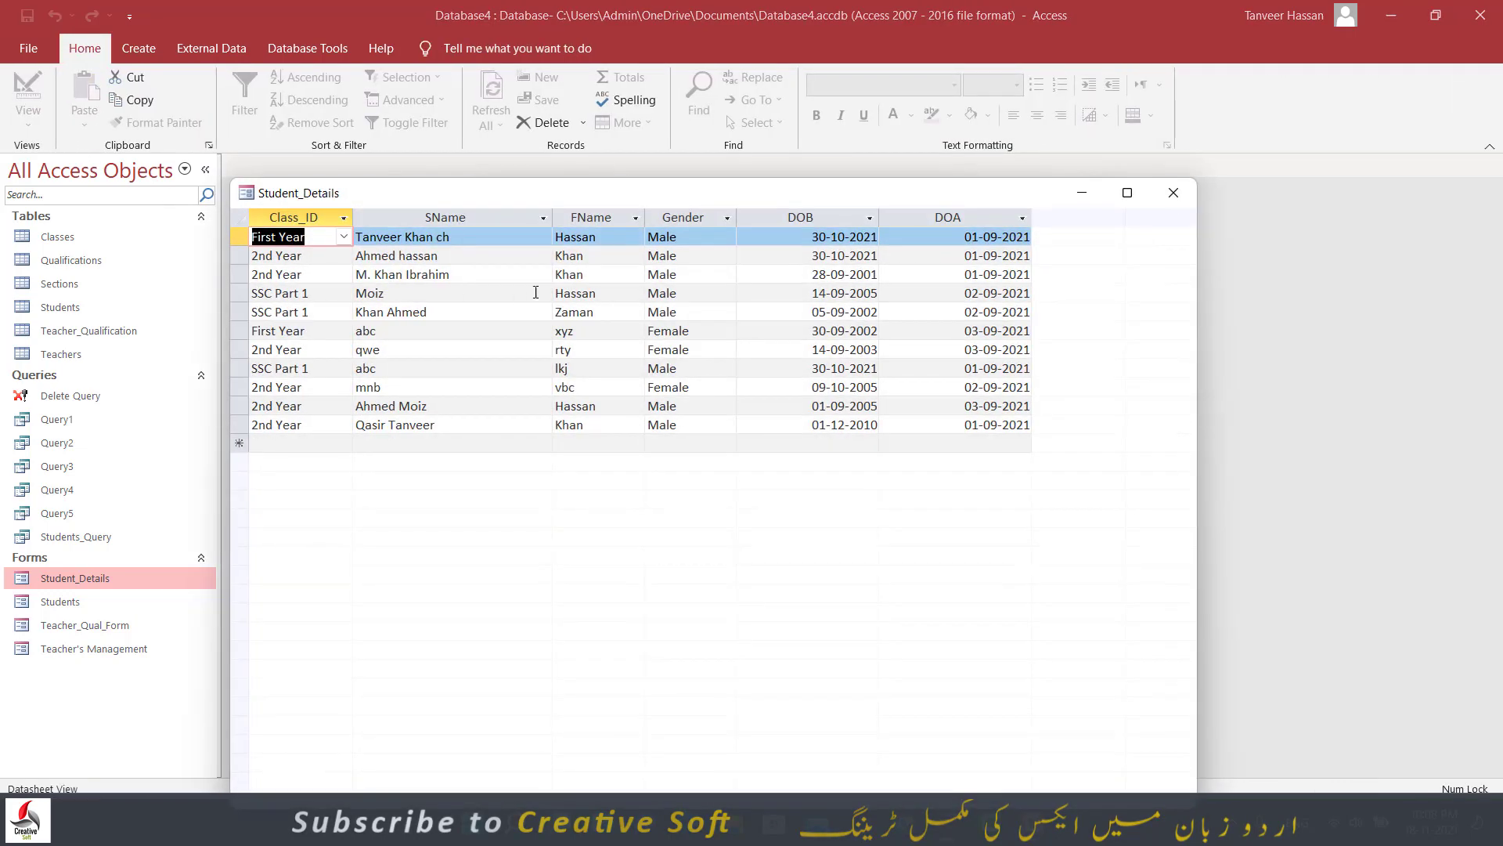
- Narrow the SName column in the datasheet and shrink the form window to just beyond the DOA column
left_click_drag(750, 202, 751, 148)
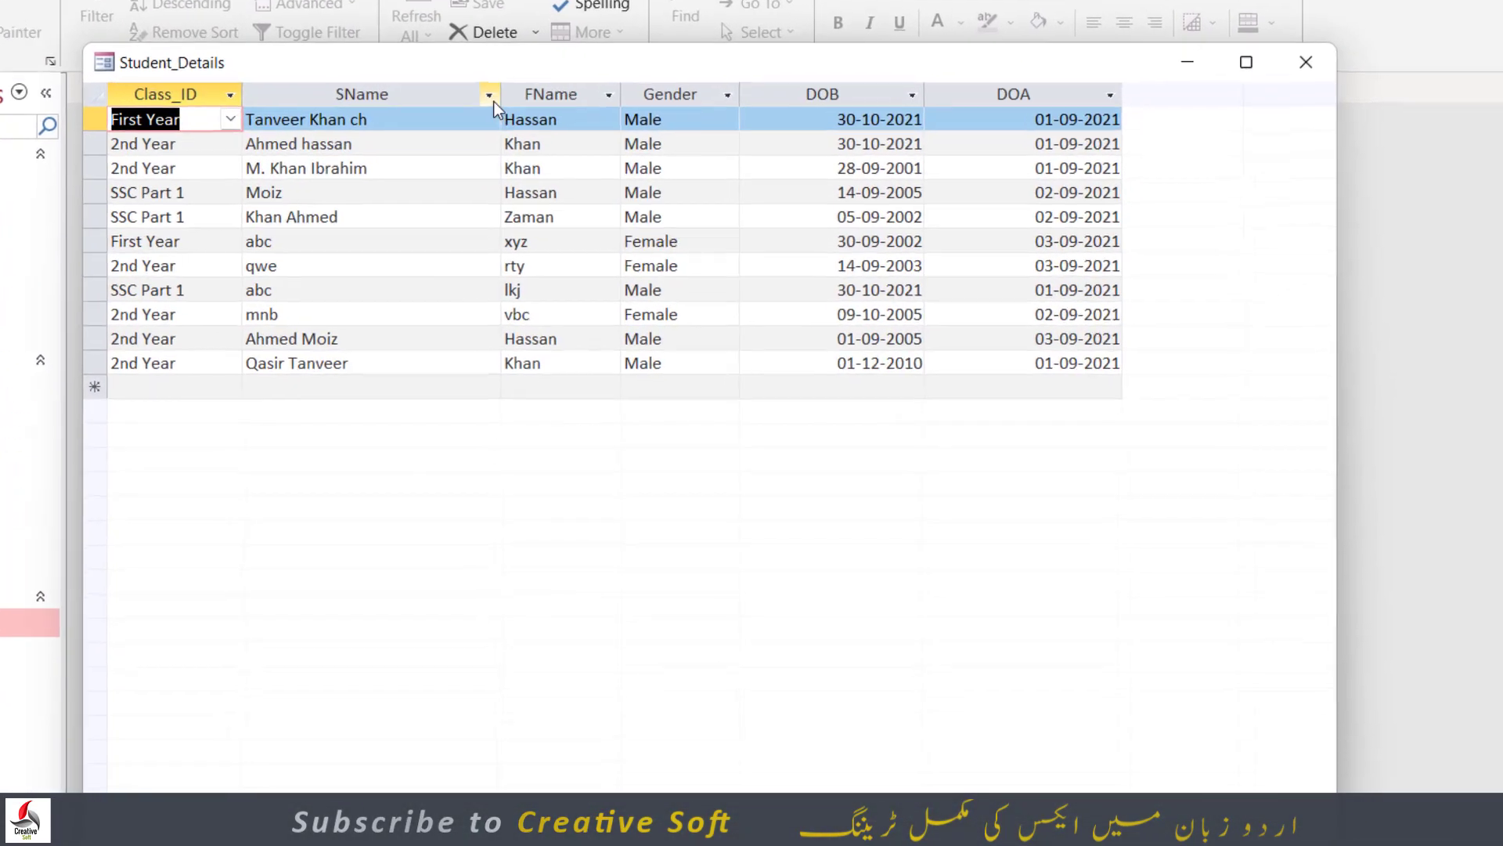
left_click_drag(502, 87, 470, 79)
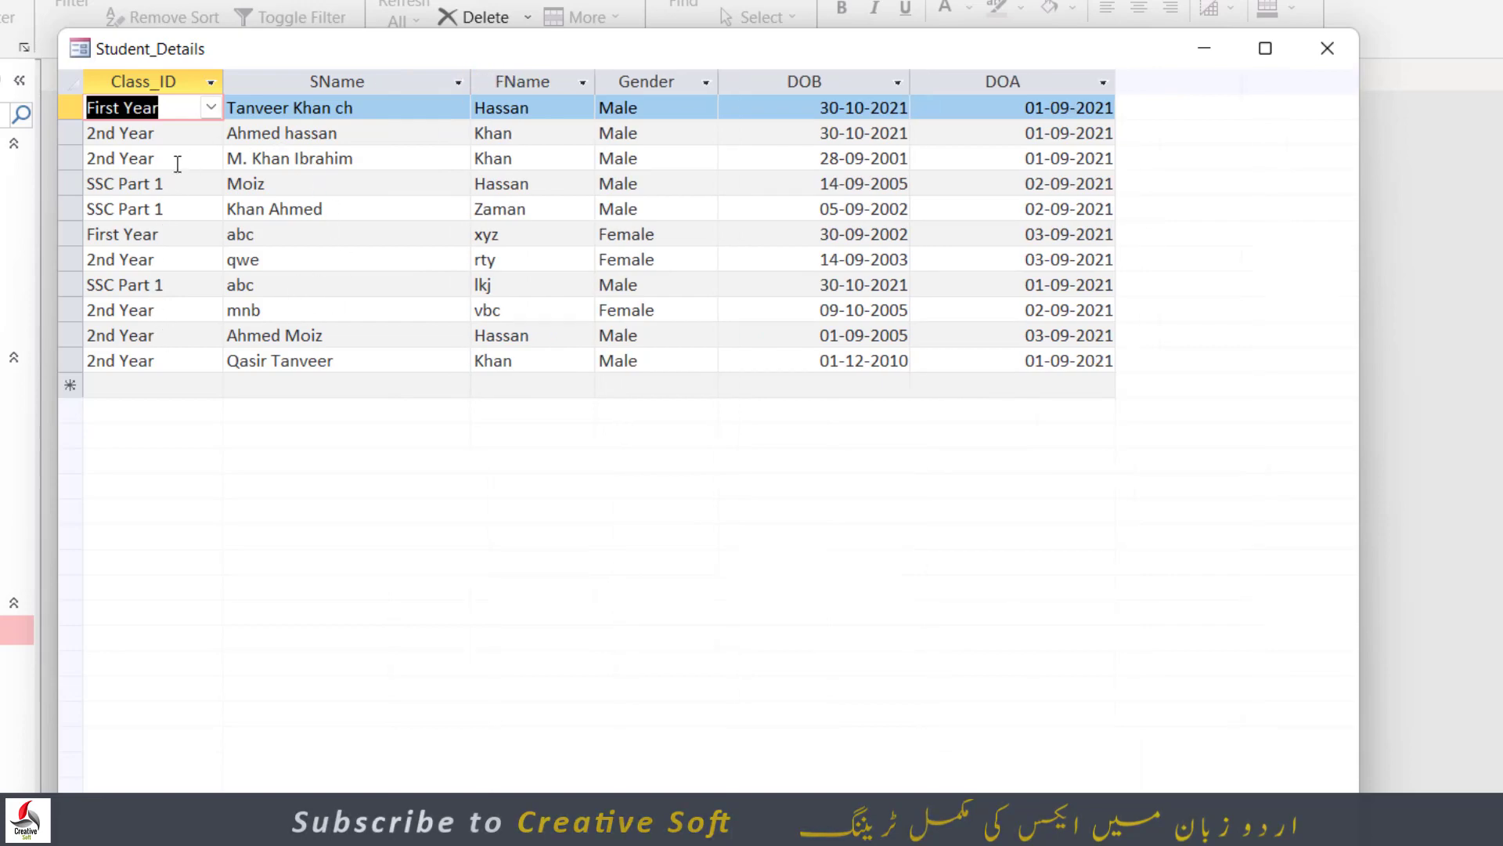
left_click(181, 136)
left_click(191, 161)
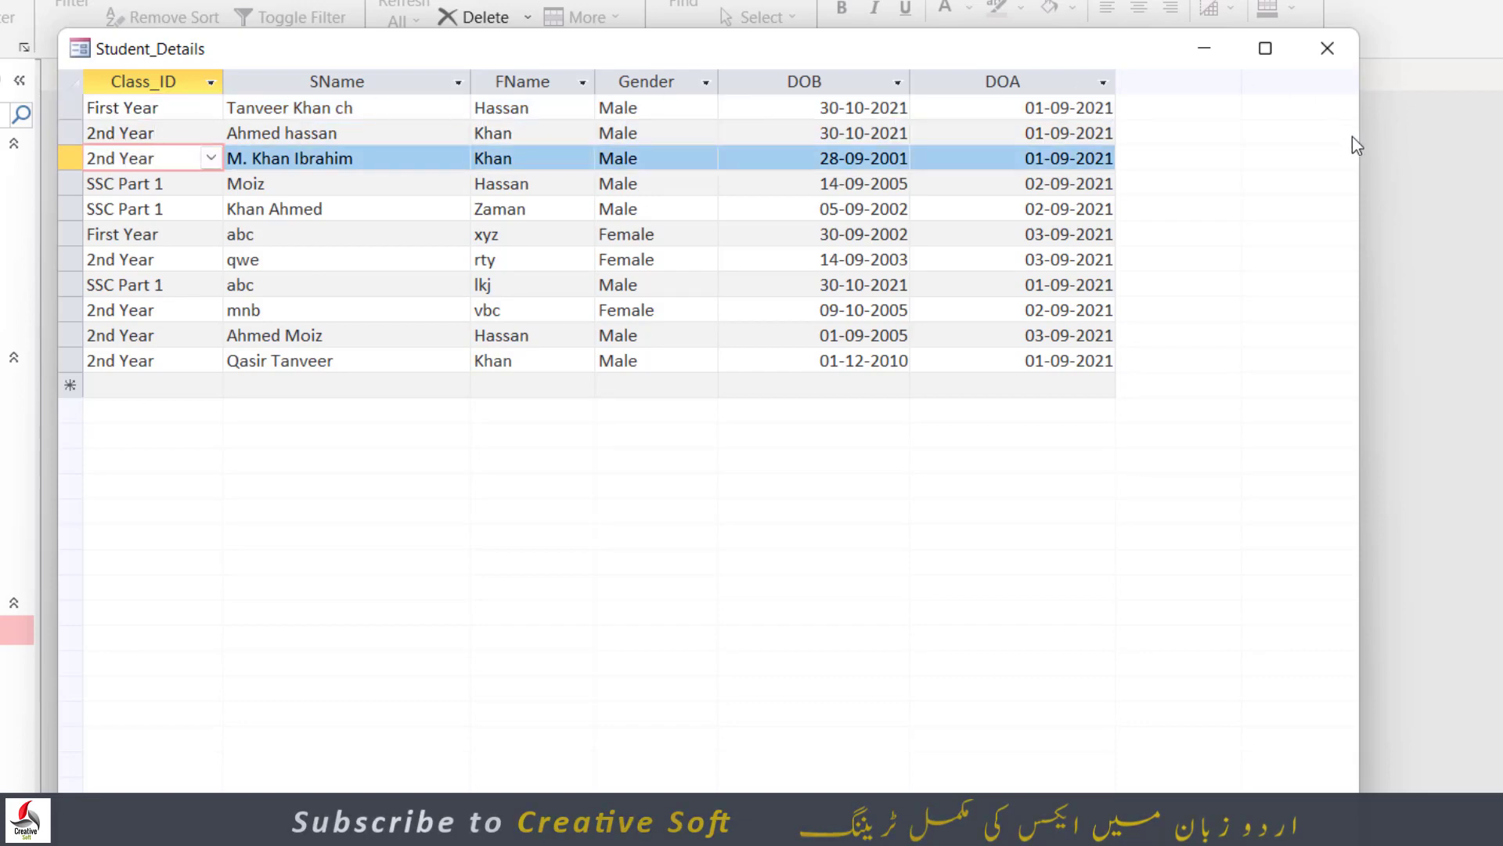
left_click_drag(1360, 145, 1161, 165)
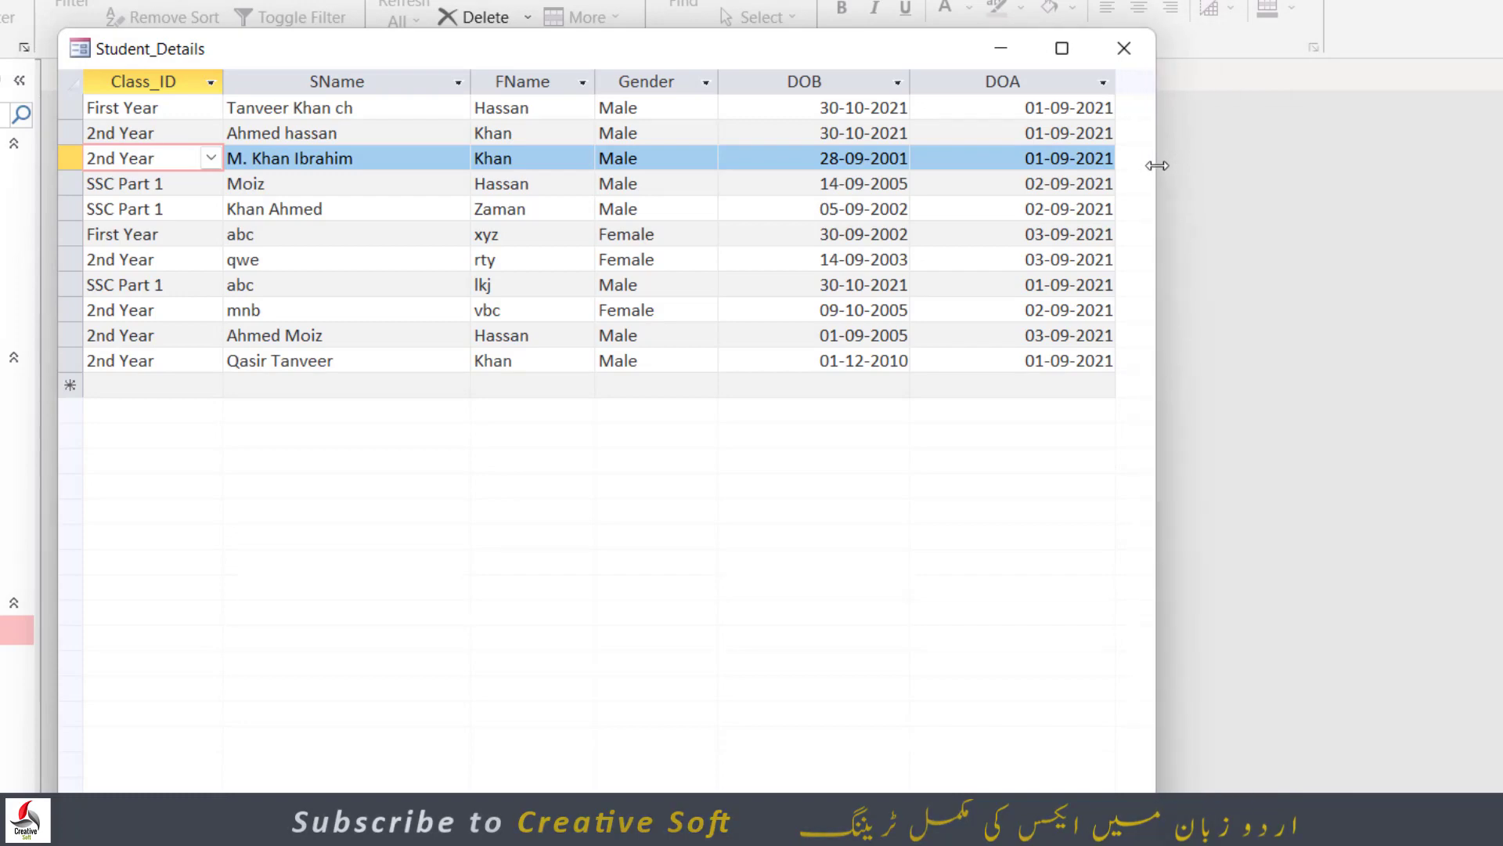
- Examine the student name cells in the datasheet and maximize the form window to view its full-screen layout
left_click(509, 161)
left_click(378, 161)
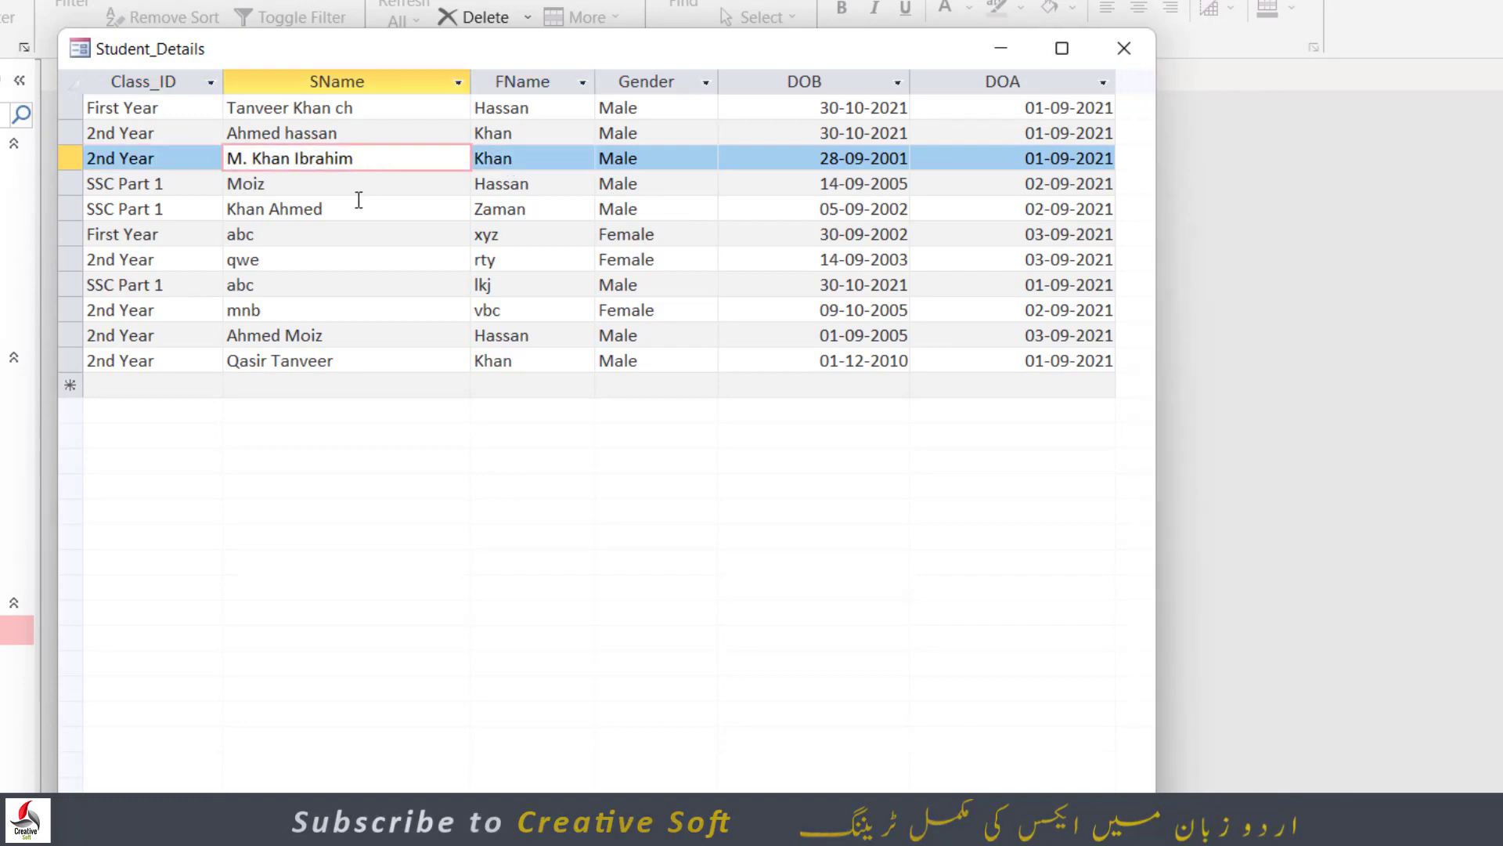
left_click(355, 181)
left_click(360, 207)
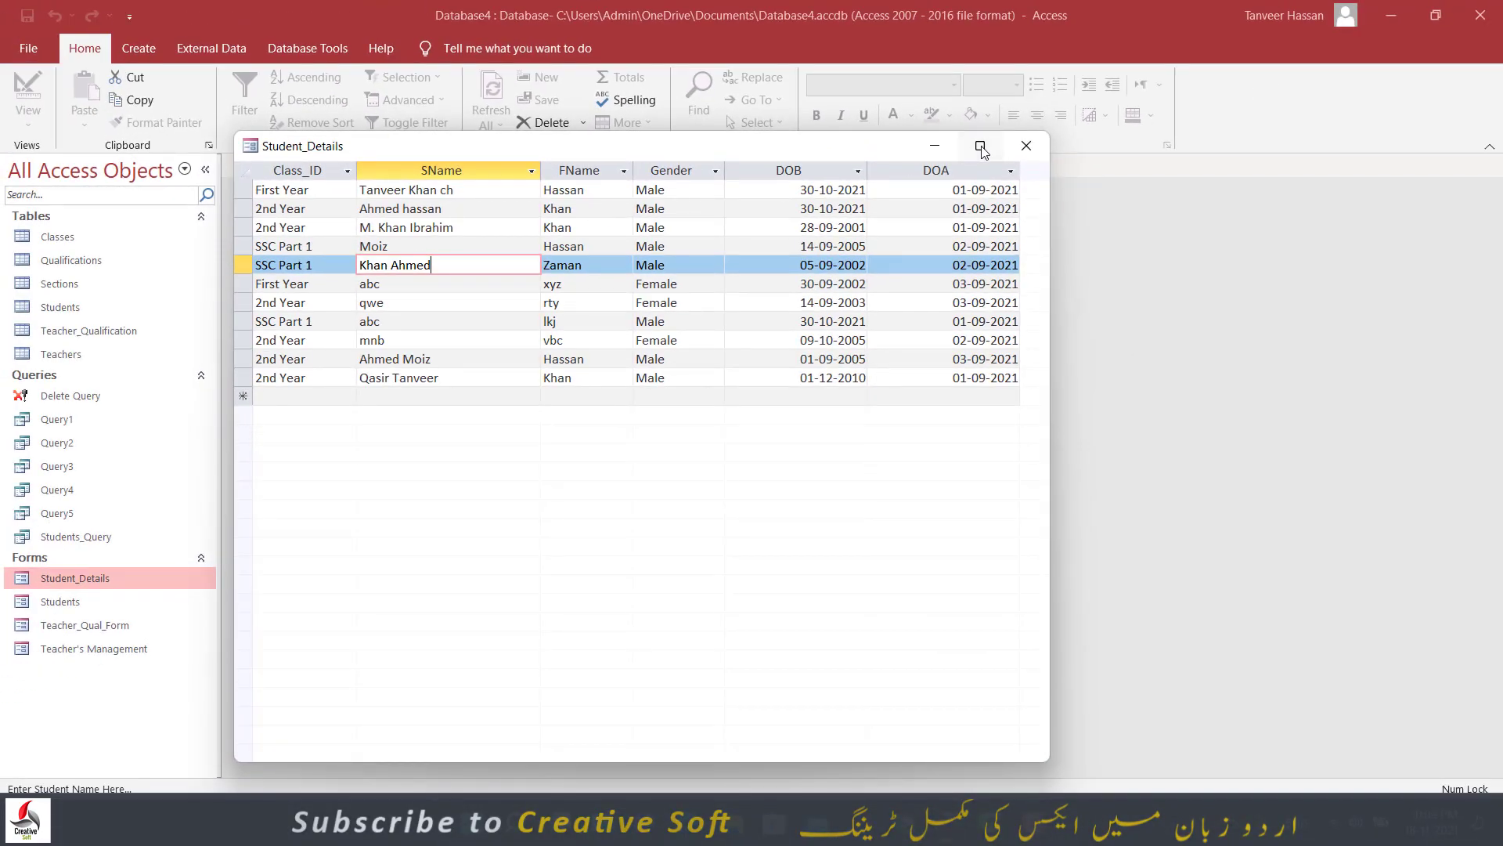
left_click(979, 145)
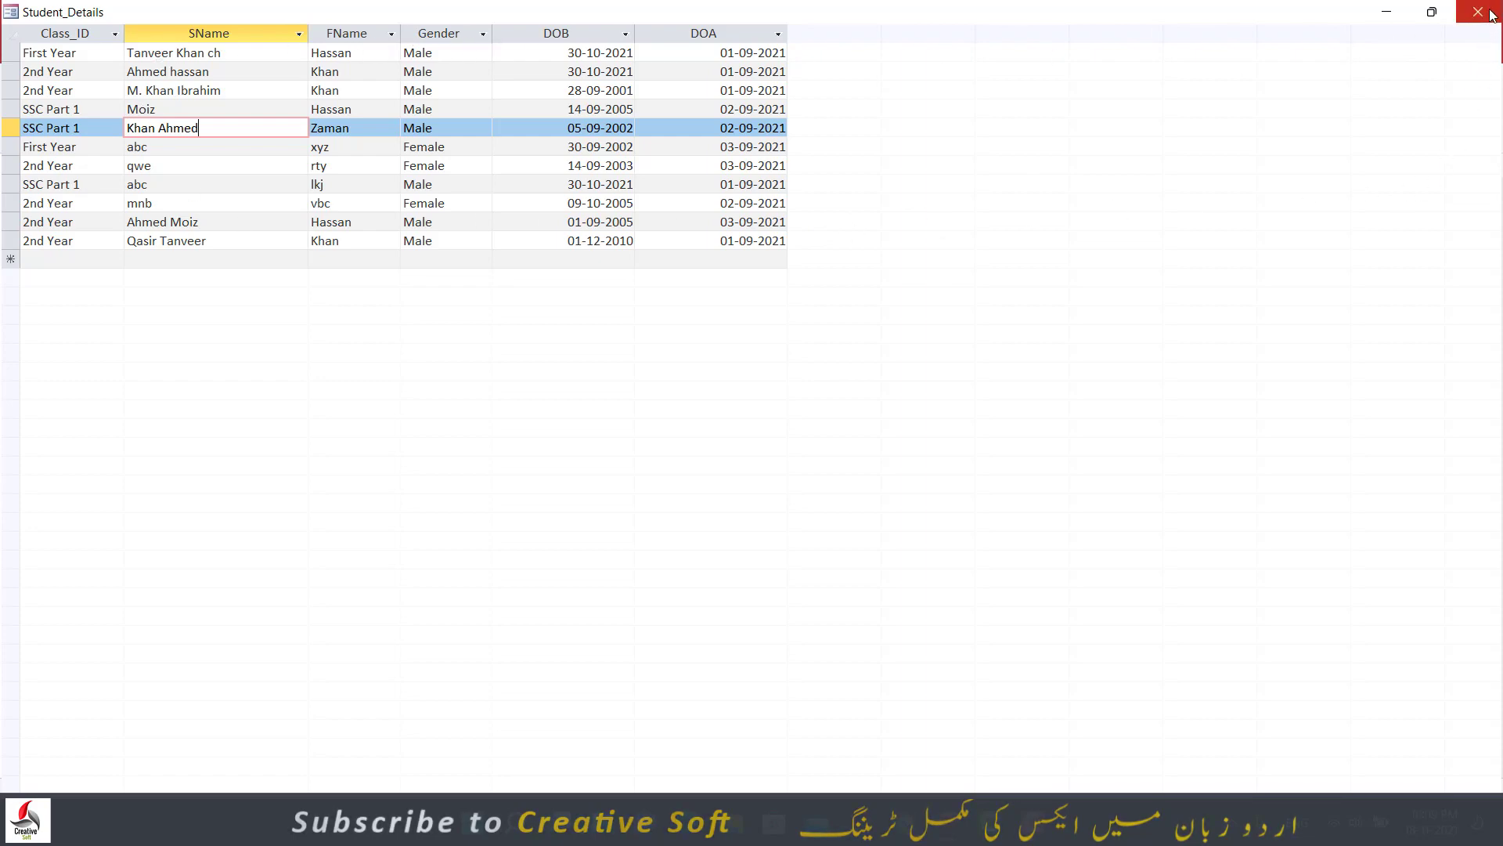
- Set the Student_Details form's Default View property to Continuous Forms in Design View and display the form
right_click(908, 120)
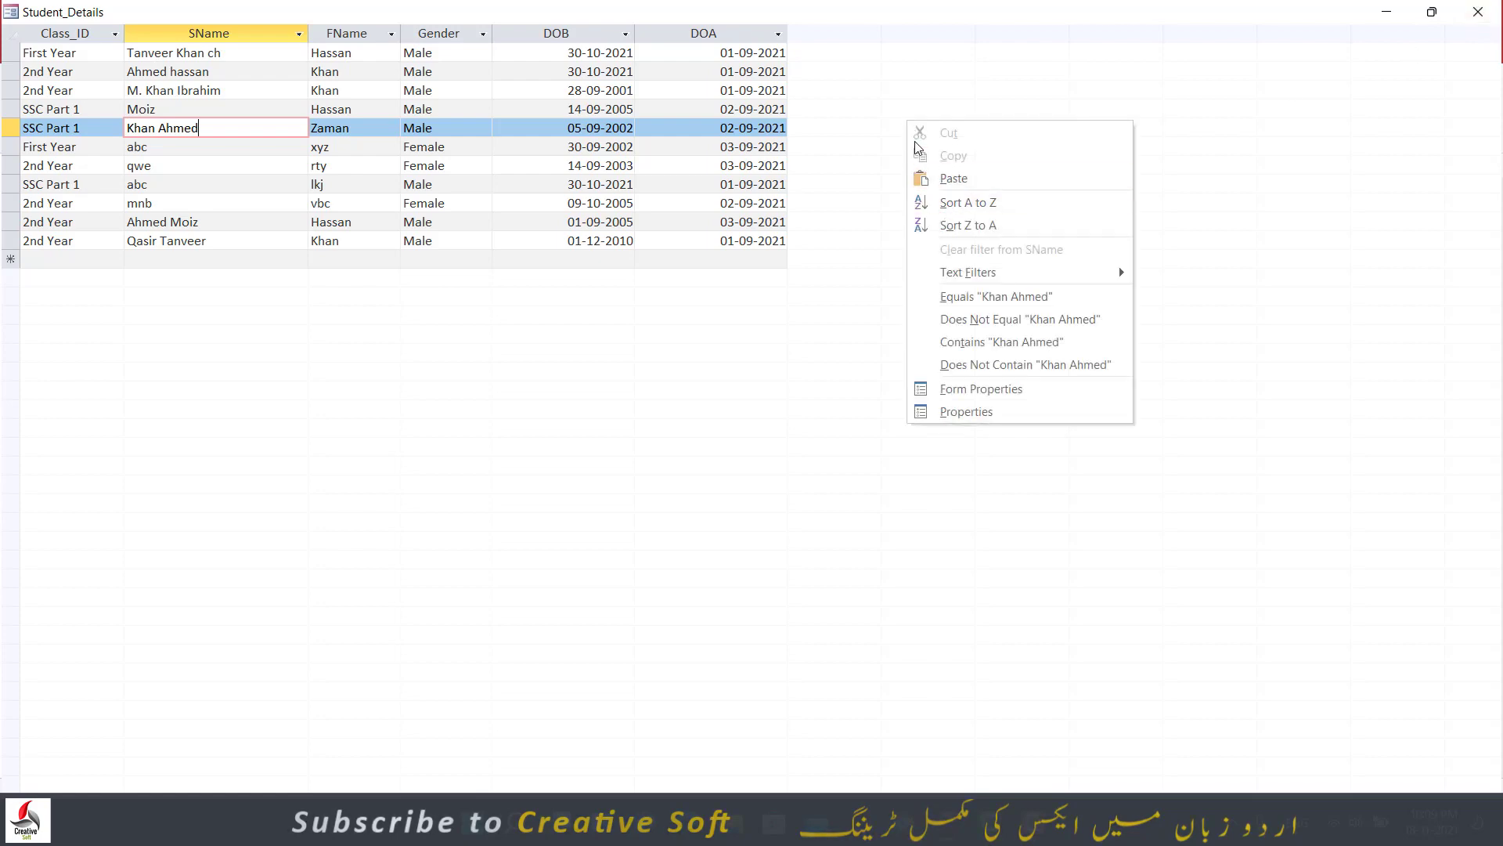
right_click(854, 17)
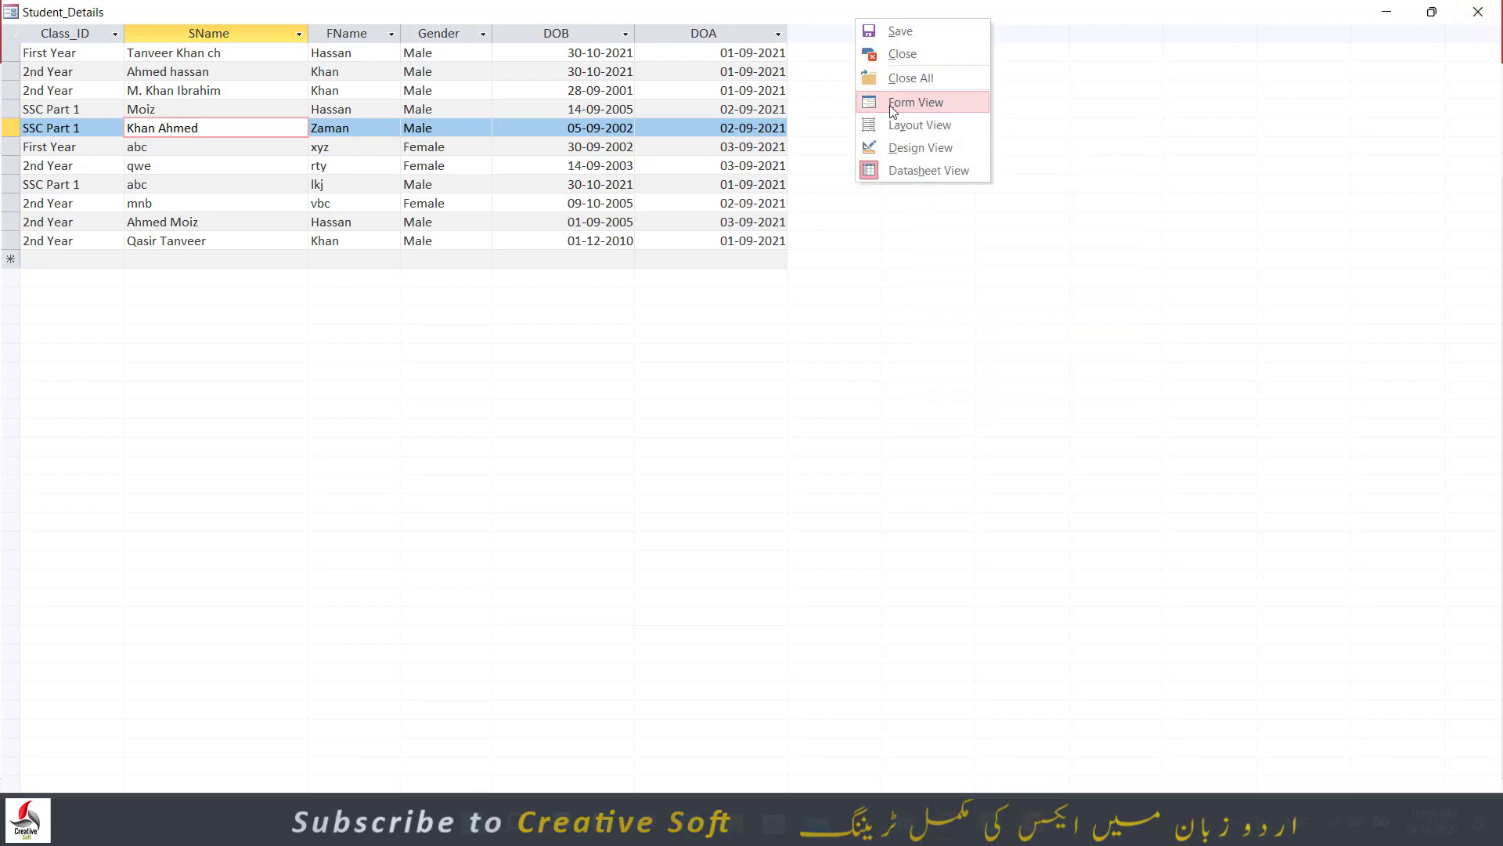
left_click(920, 147)
left_click(1467, 294)
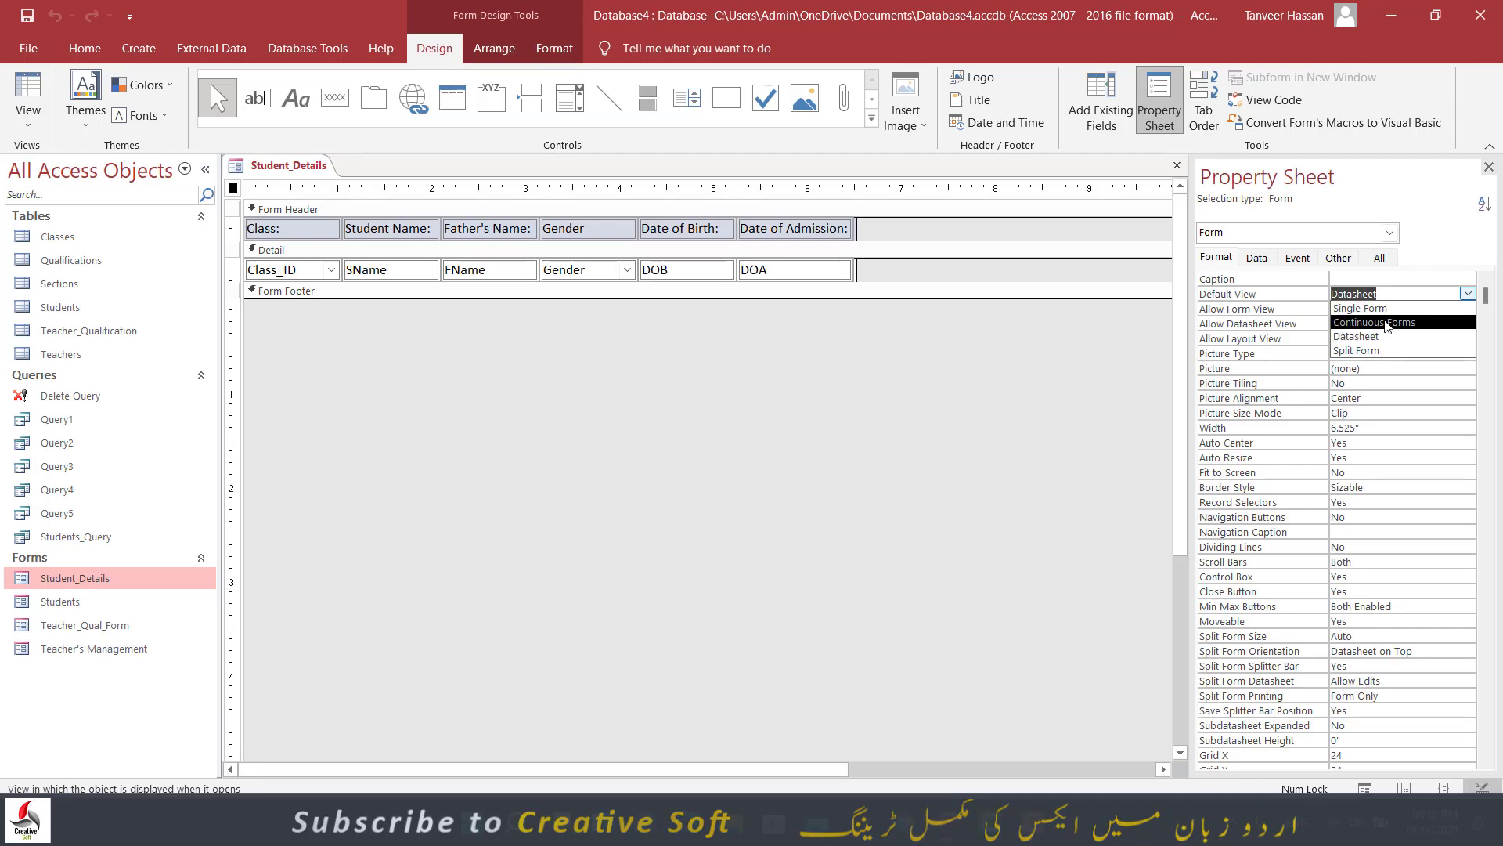
left_click(1387, 326)
left_click(12, 89)
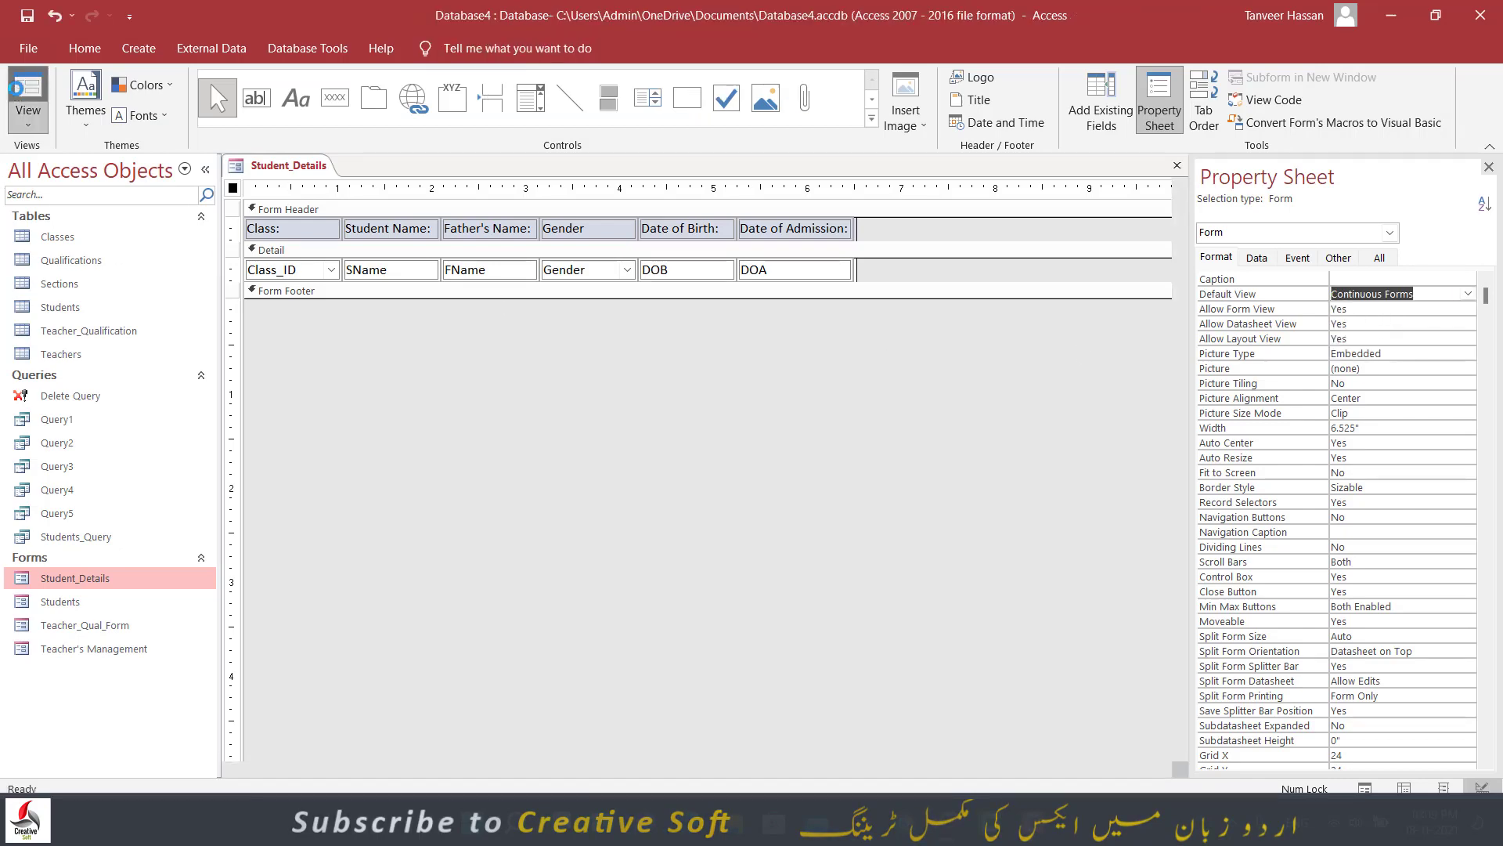
- Shorten the form window to fit the records, and close the form saving its design changes
left_click_drag(662, 199, 692, 113)
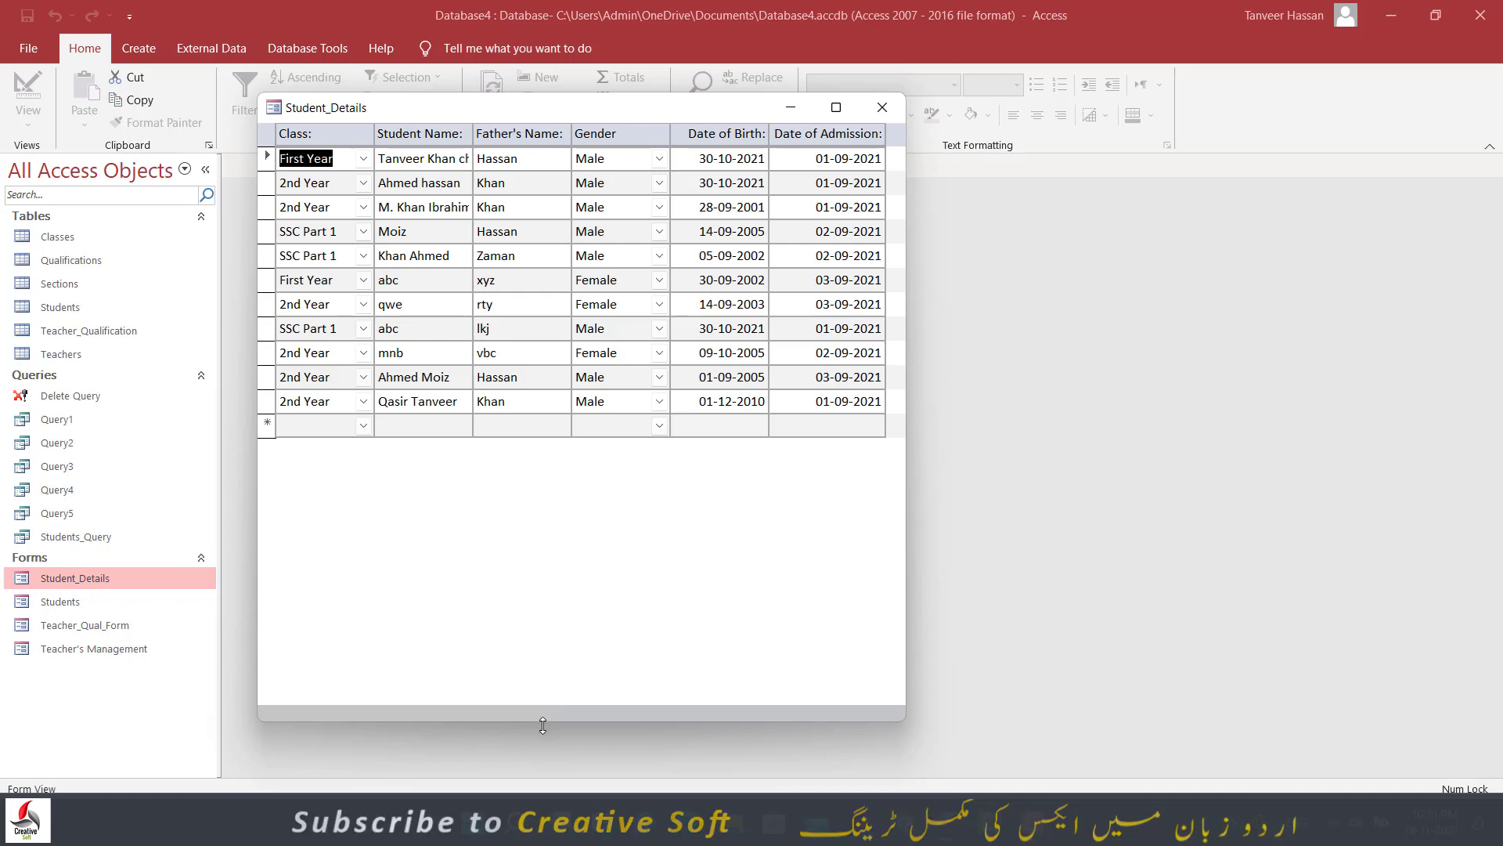
left_click_drag(543, 725, 563, 464)
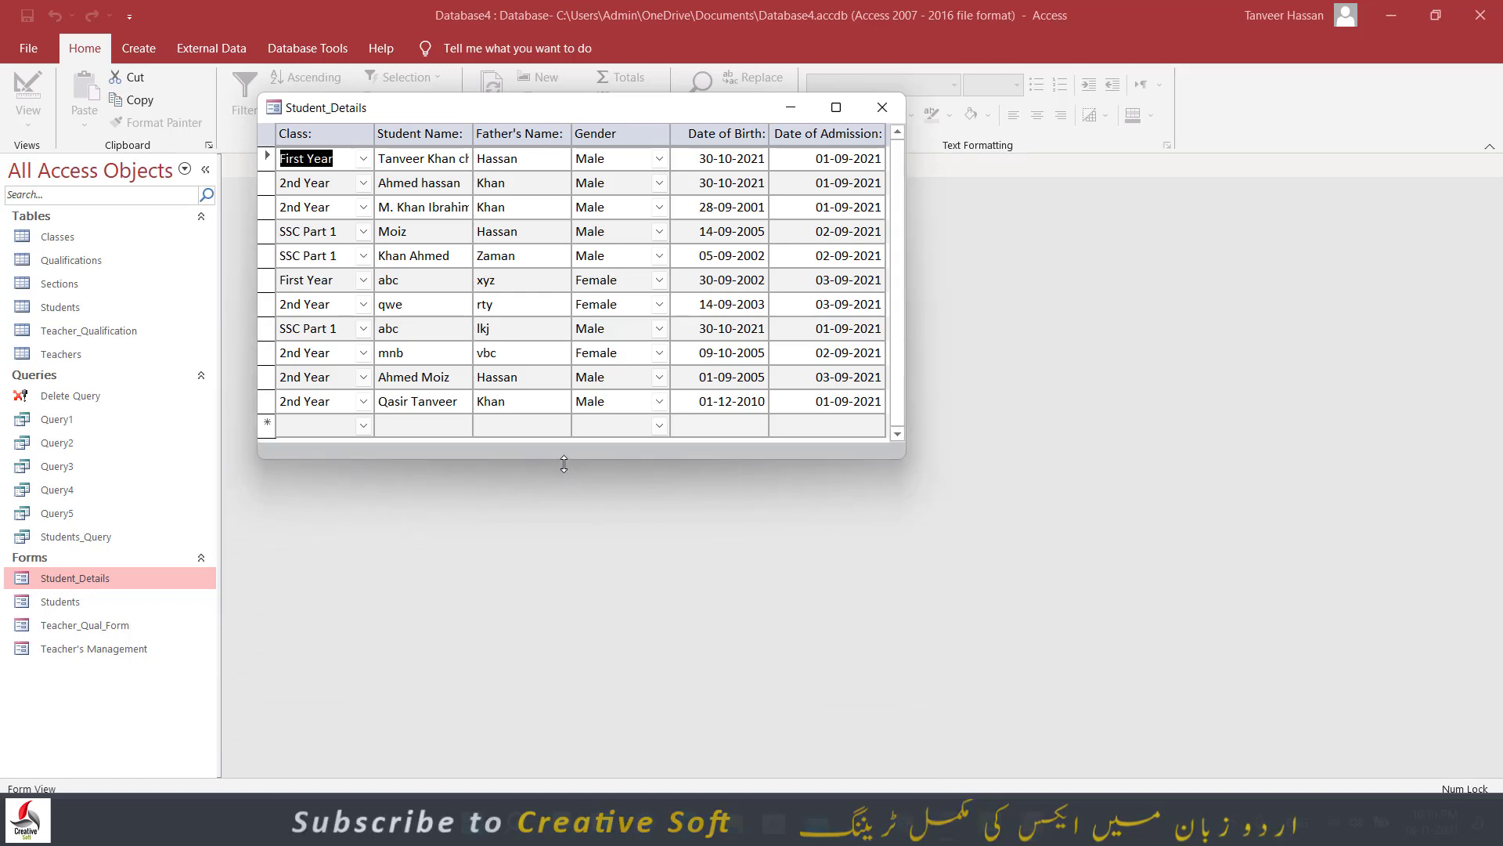
left_click(883, 107)
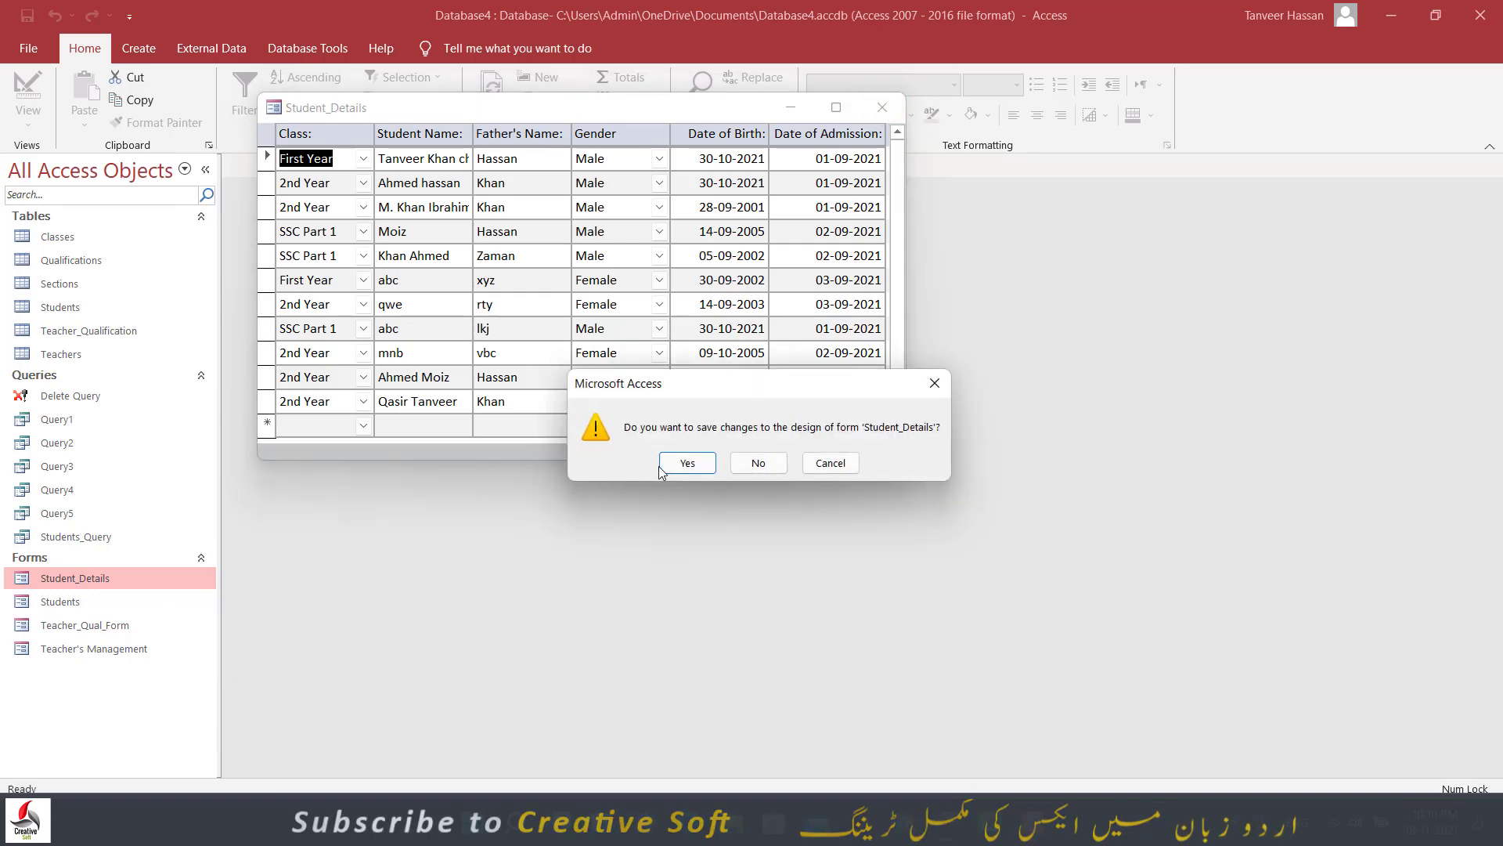
left_click(685, 463)
- Reopen the Student_Details form and compare its column layout with the window widened, maximized, restored and narrowed
double_click(125, 578)
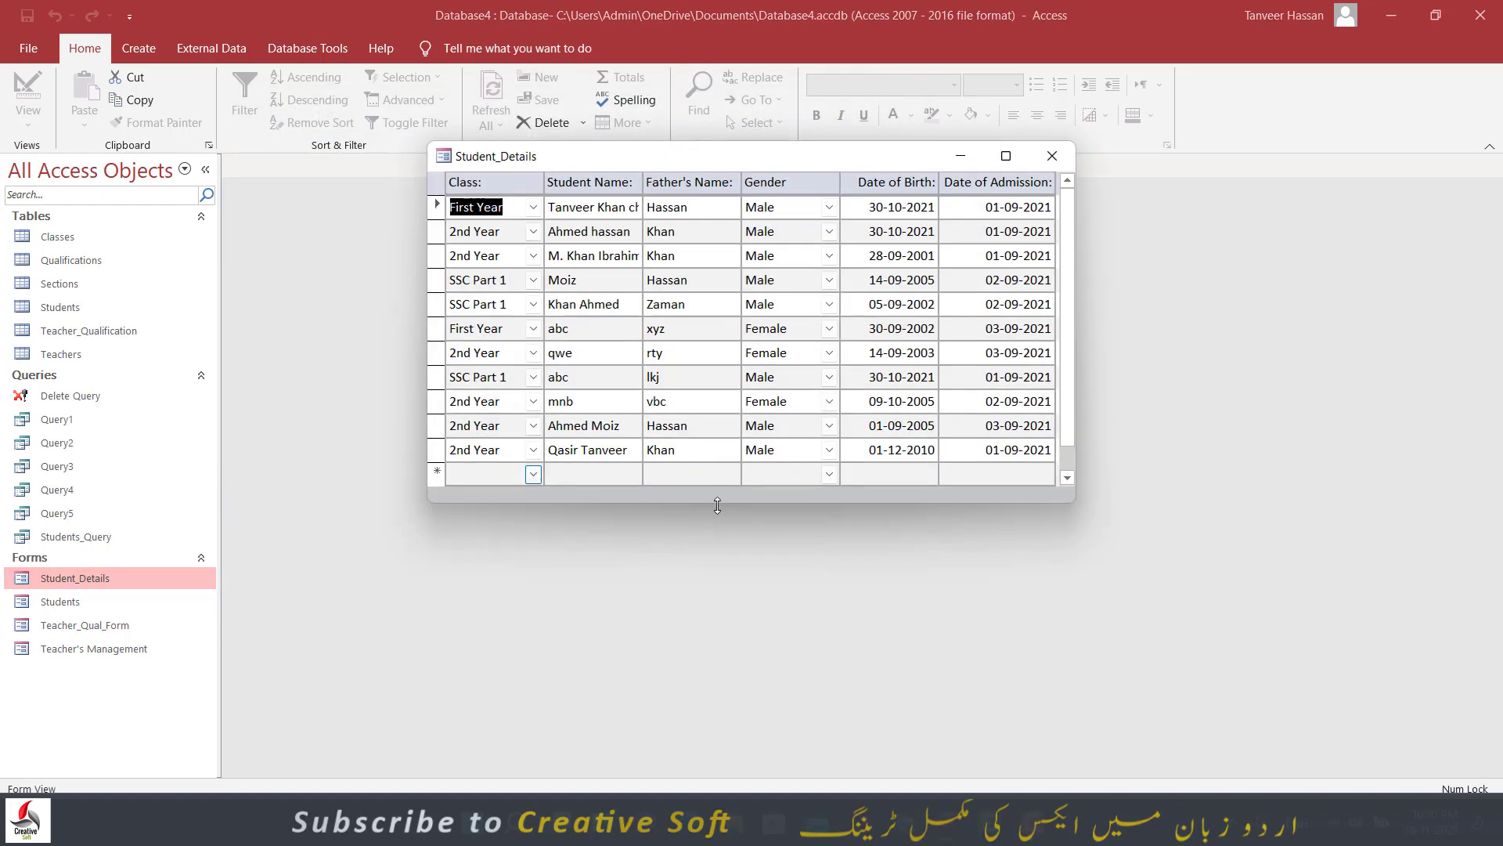
left_click_drag(760, 159, 668, 146)
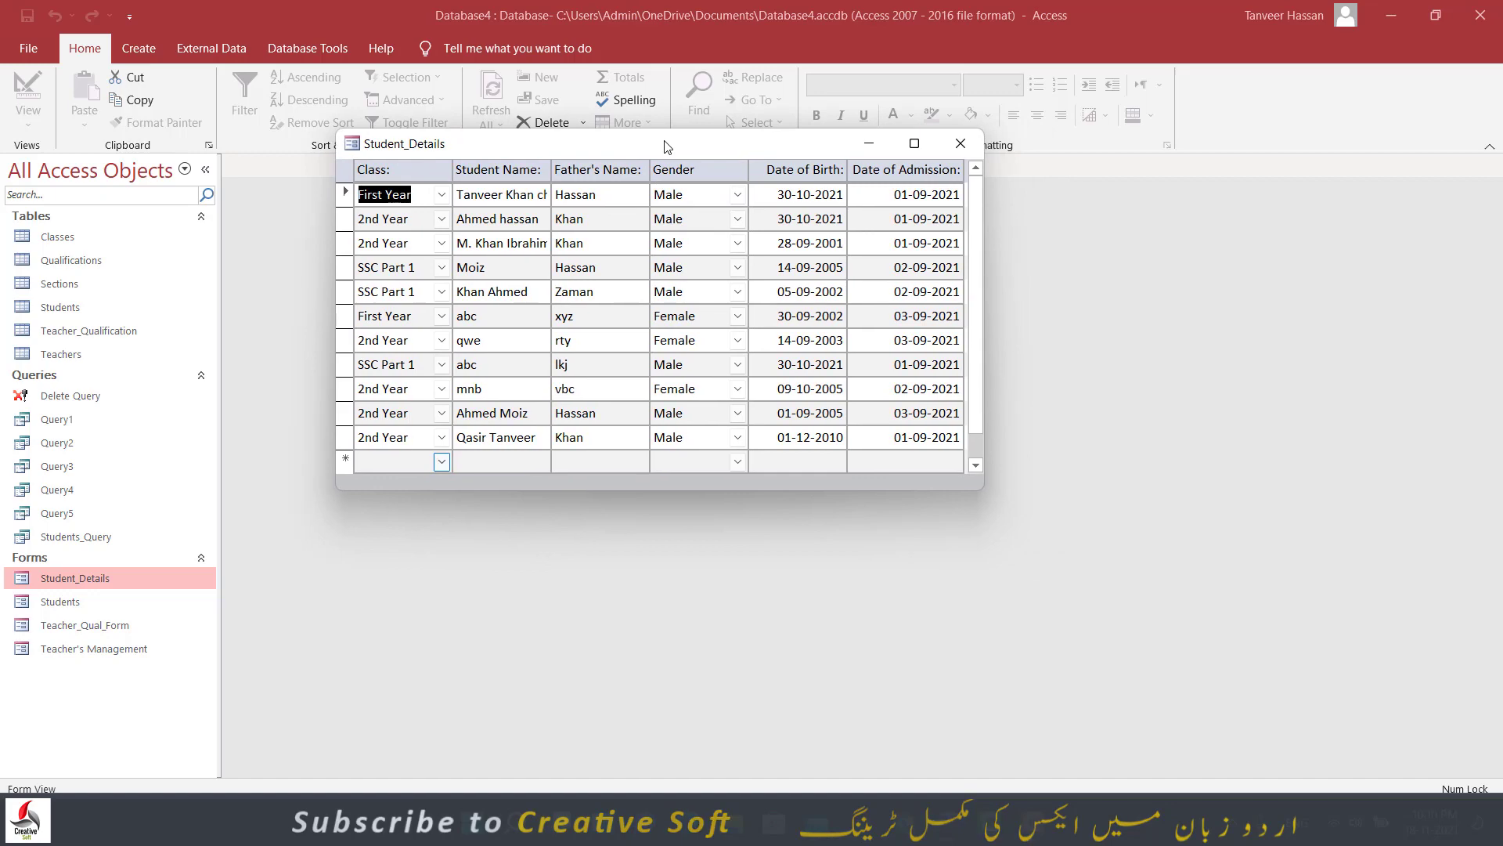
left_click_drag(984, 277, 1302, 254)
left_click(1243, 149)
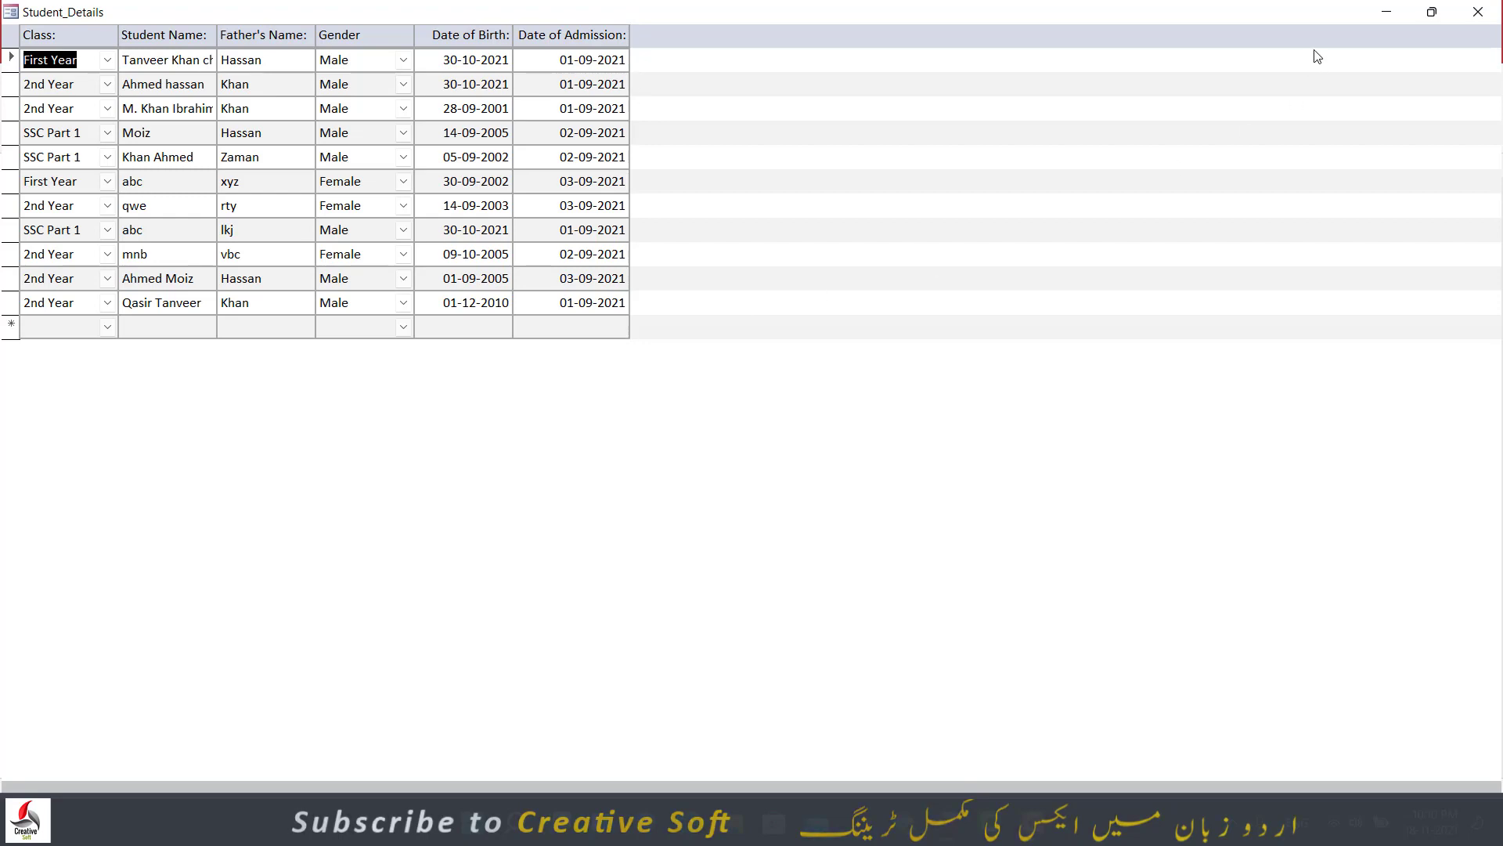
left_click(1431, 12)
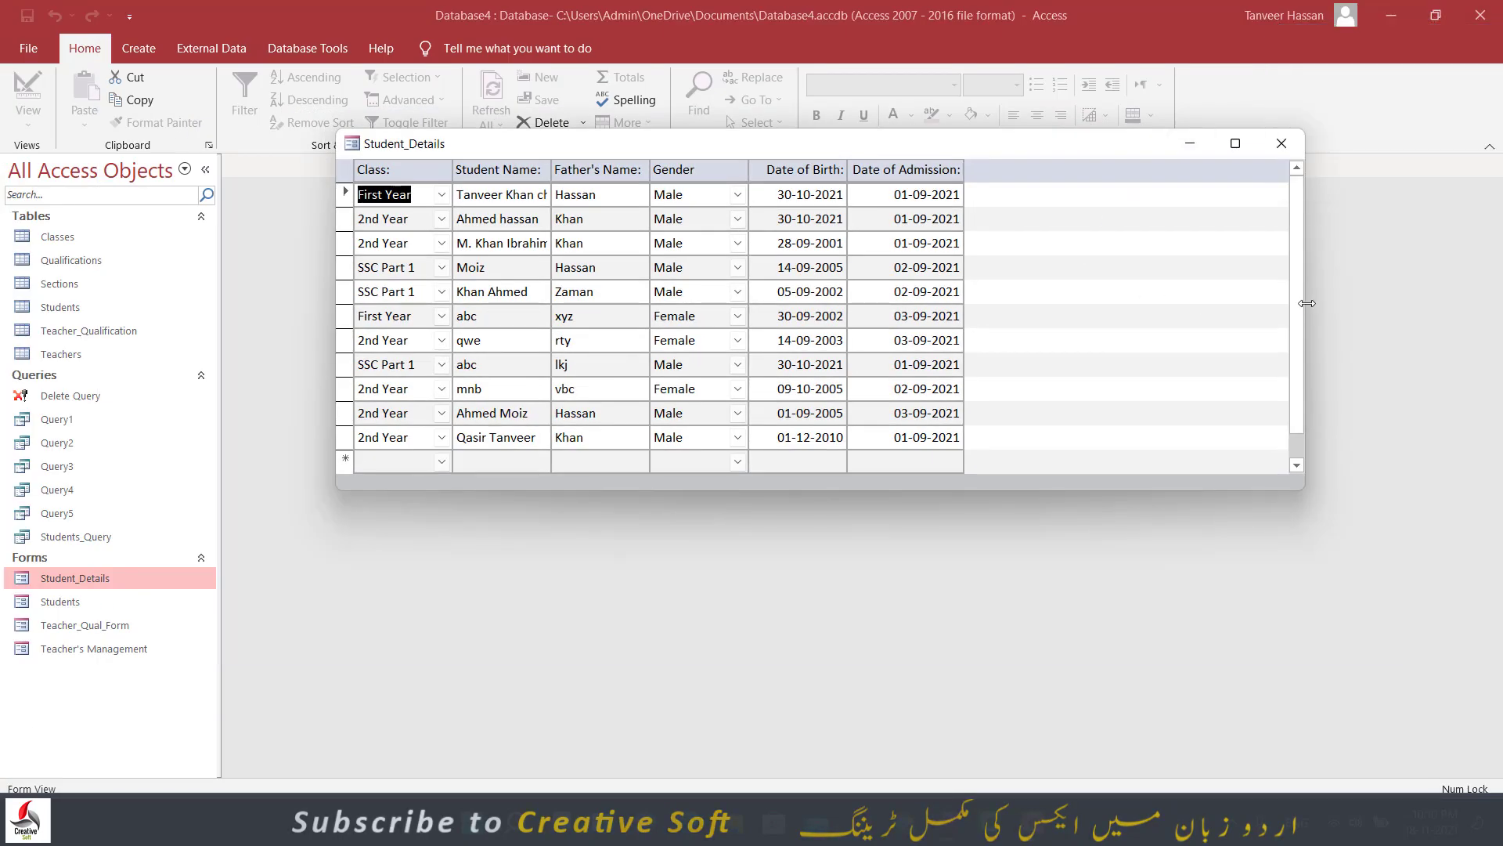
left_click_drag(1304, 305, 999, 303)
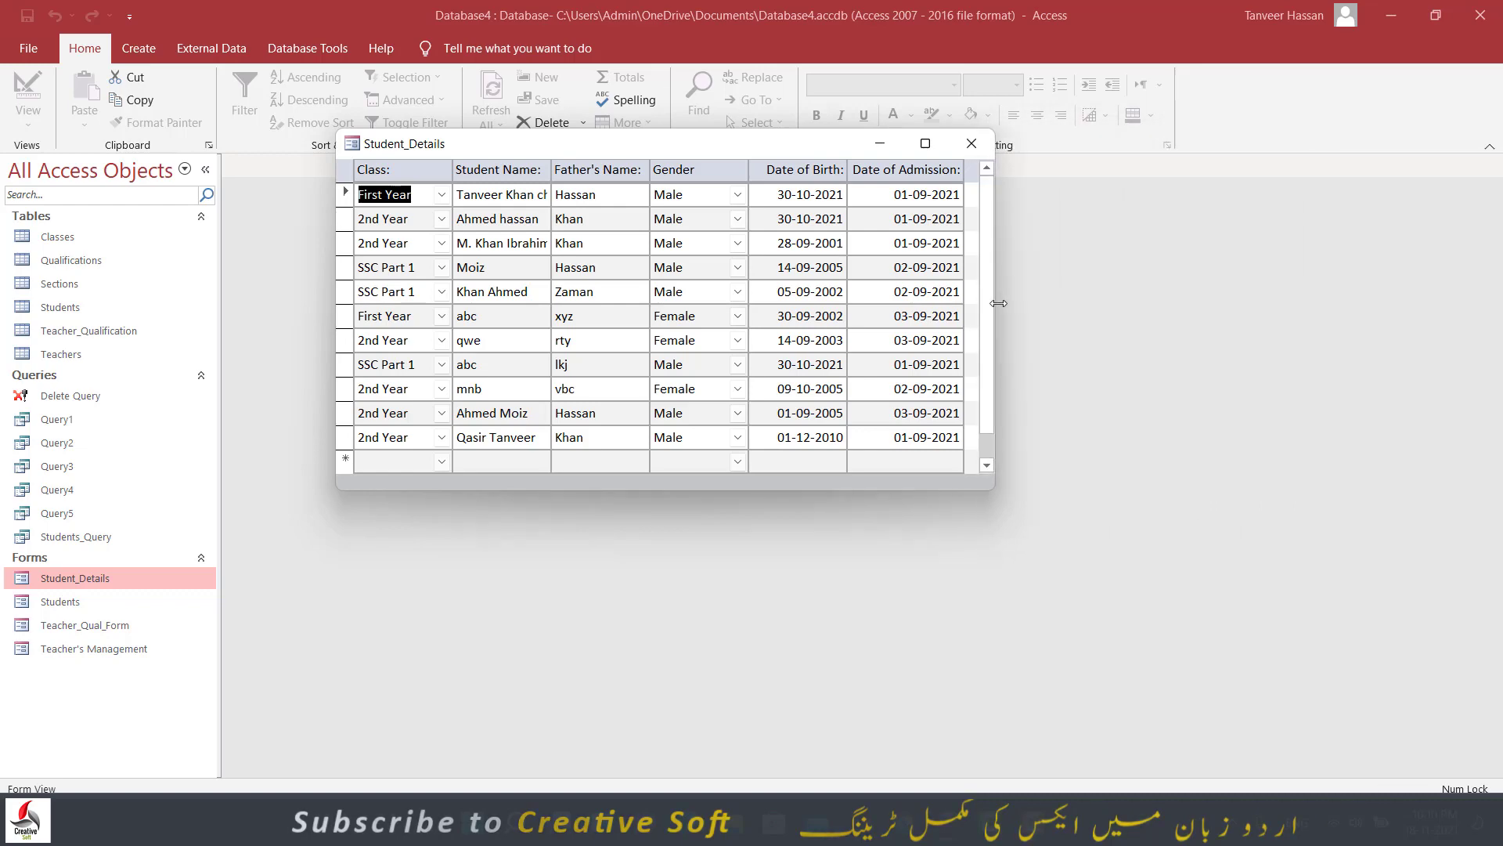
- Look at the arrangement tools and the Class_ID combo box in Design View, and return the form to Form View
right_click(634, 151)
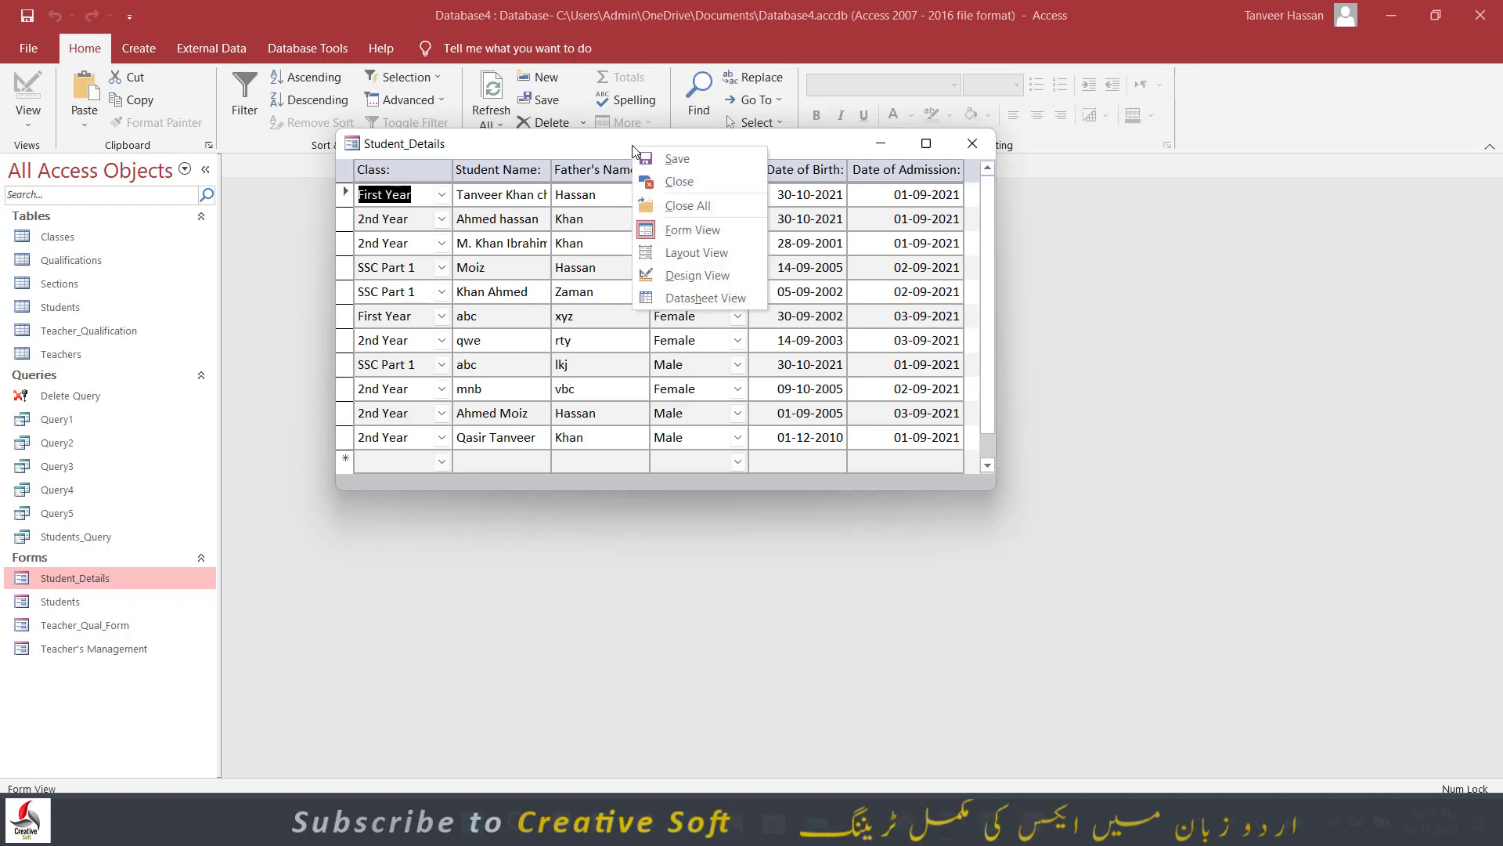
left_click(681, 275)
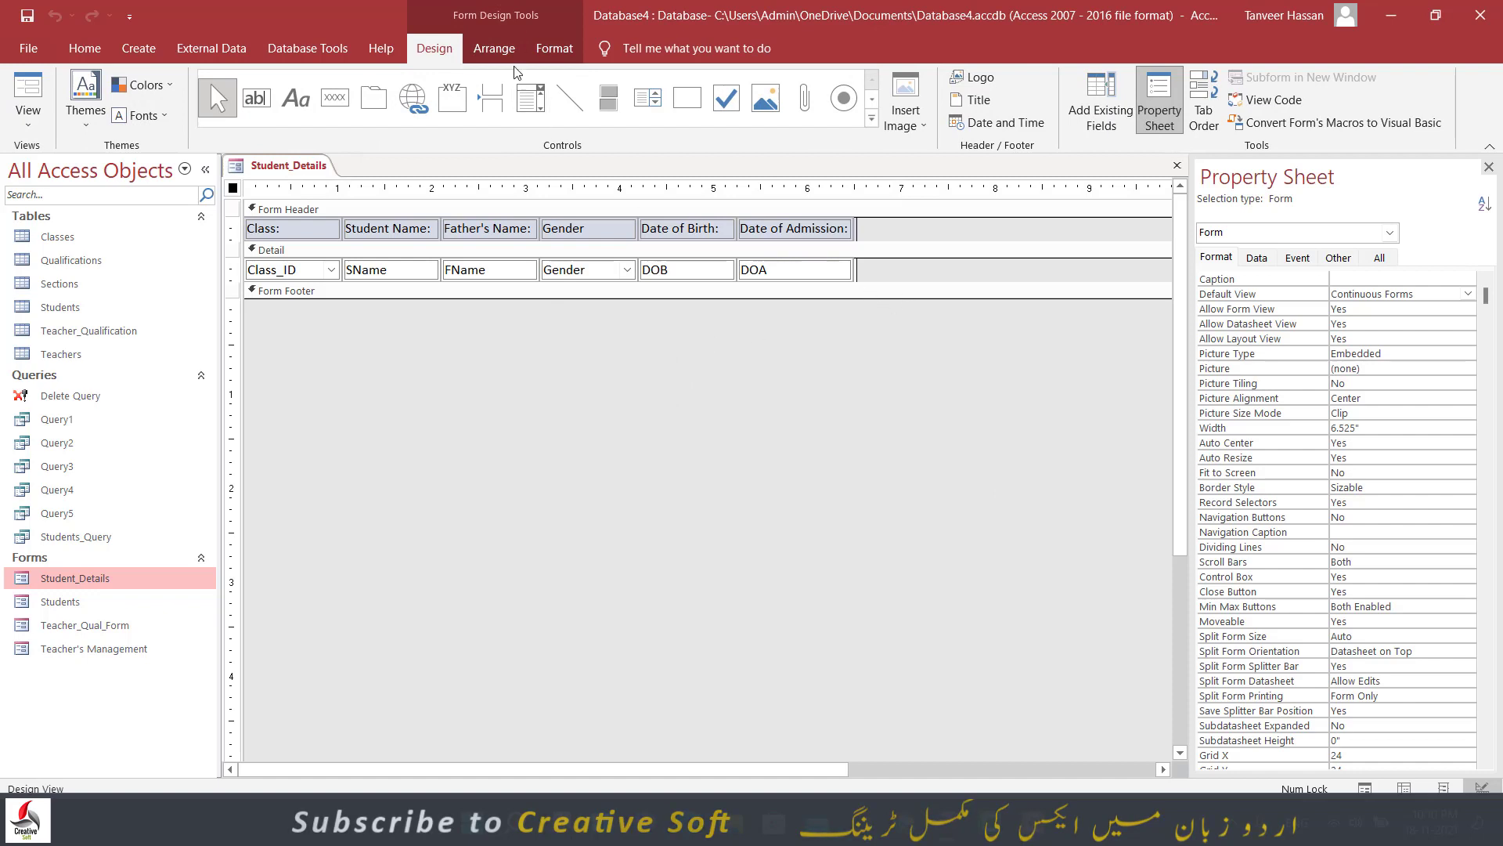
left_click(491, 49)
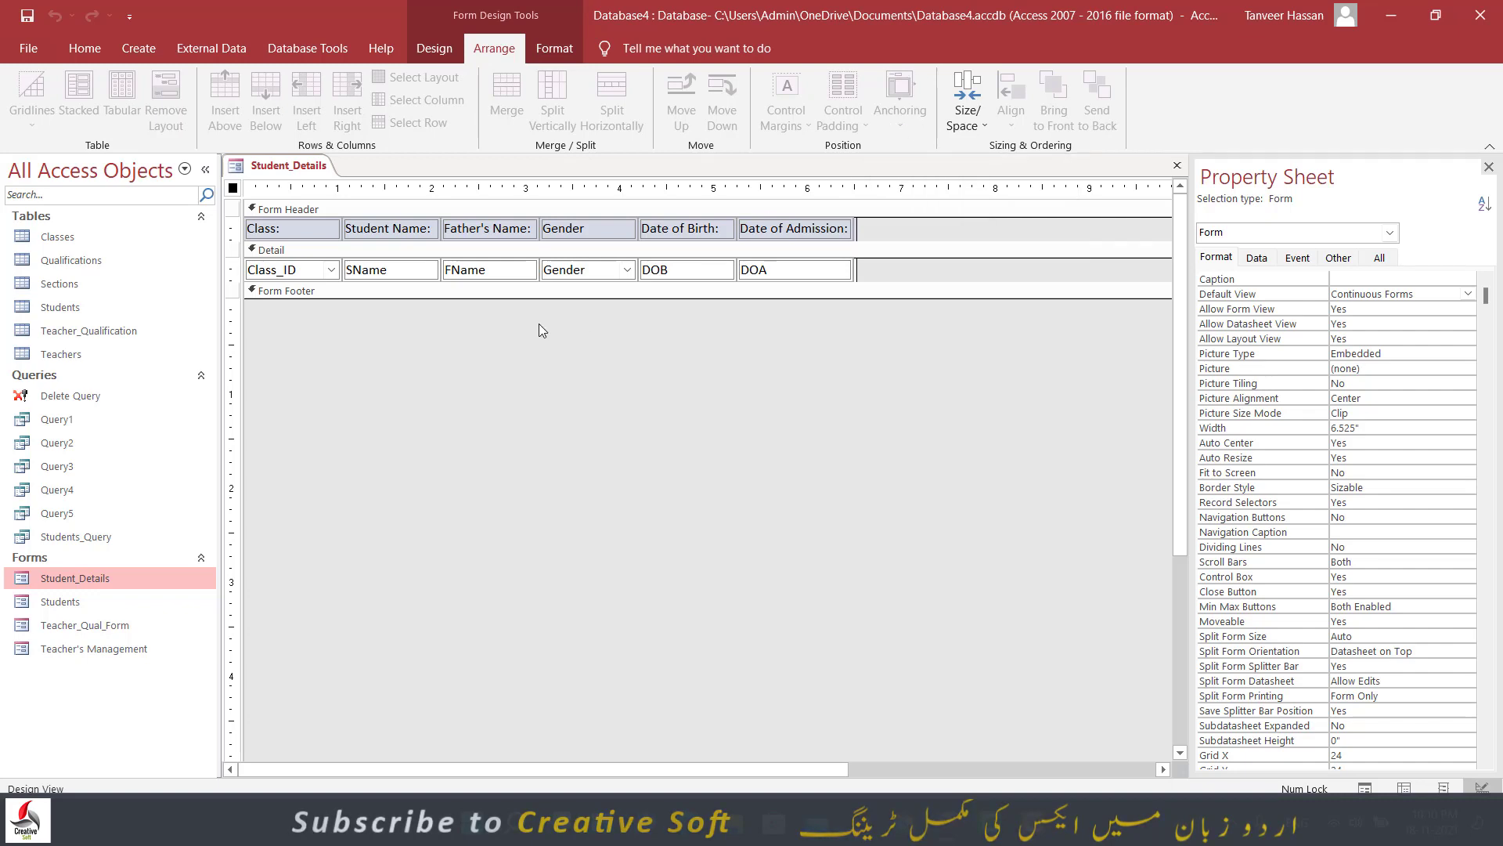
left_click(276, 272)
left_click(434, 48)
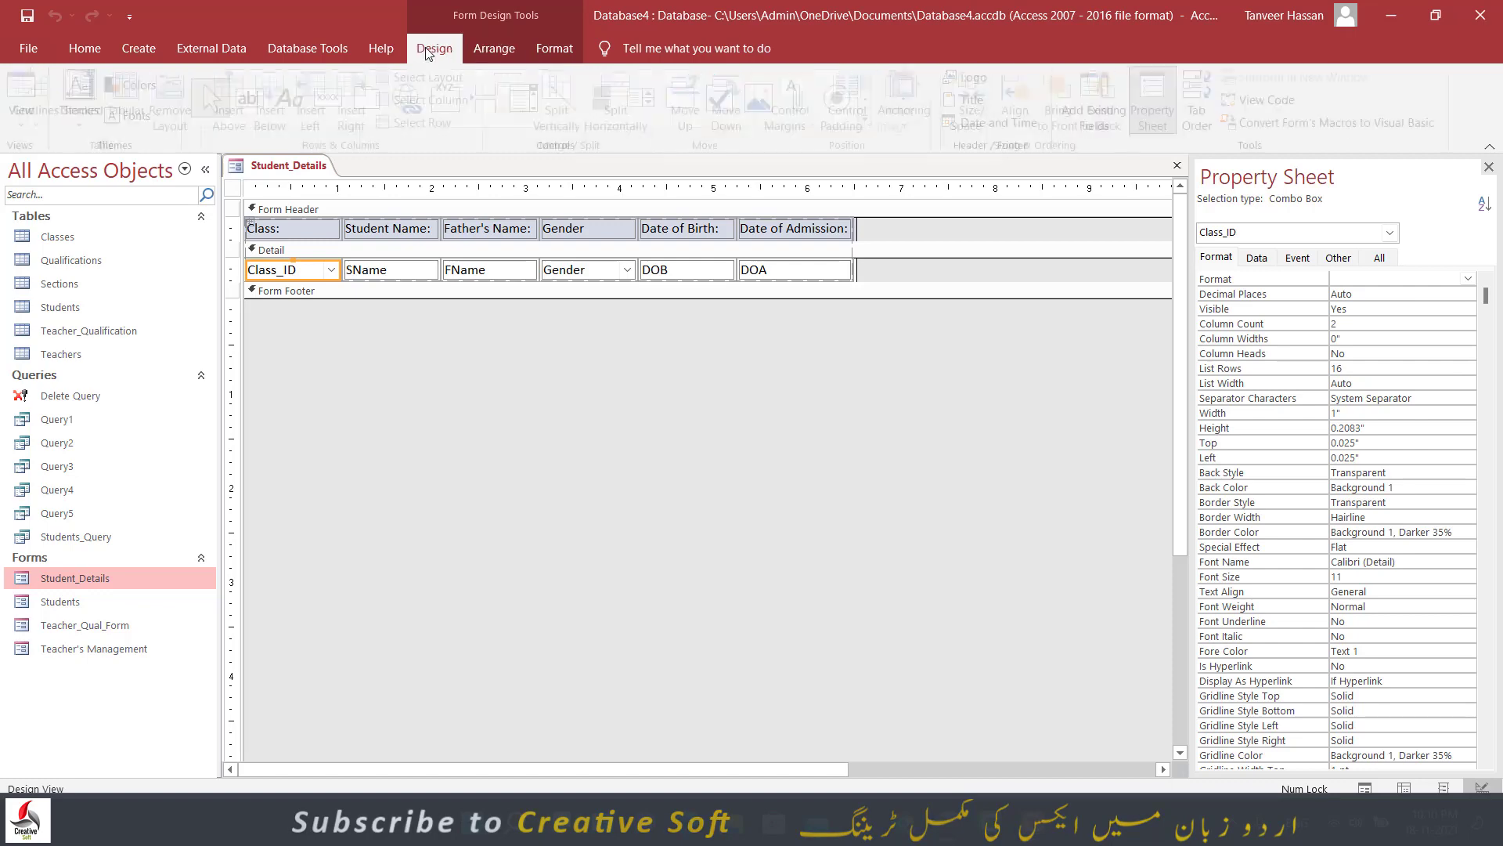
left_click(28, 93)
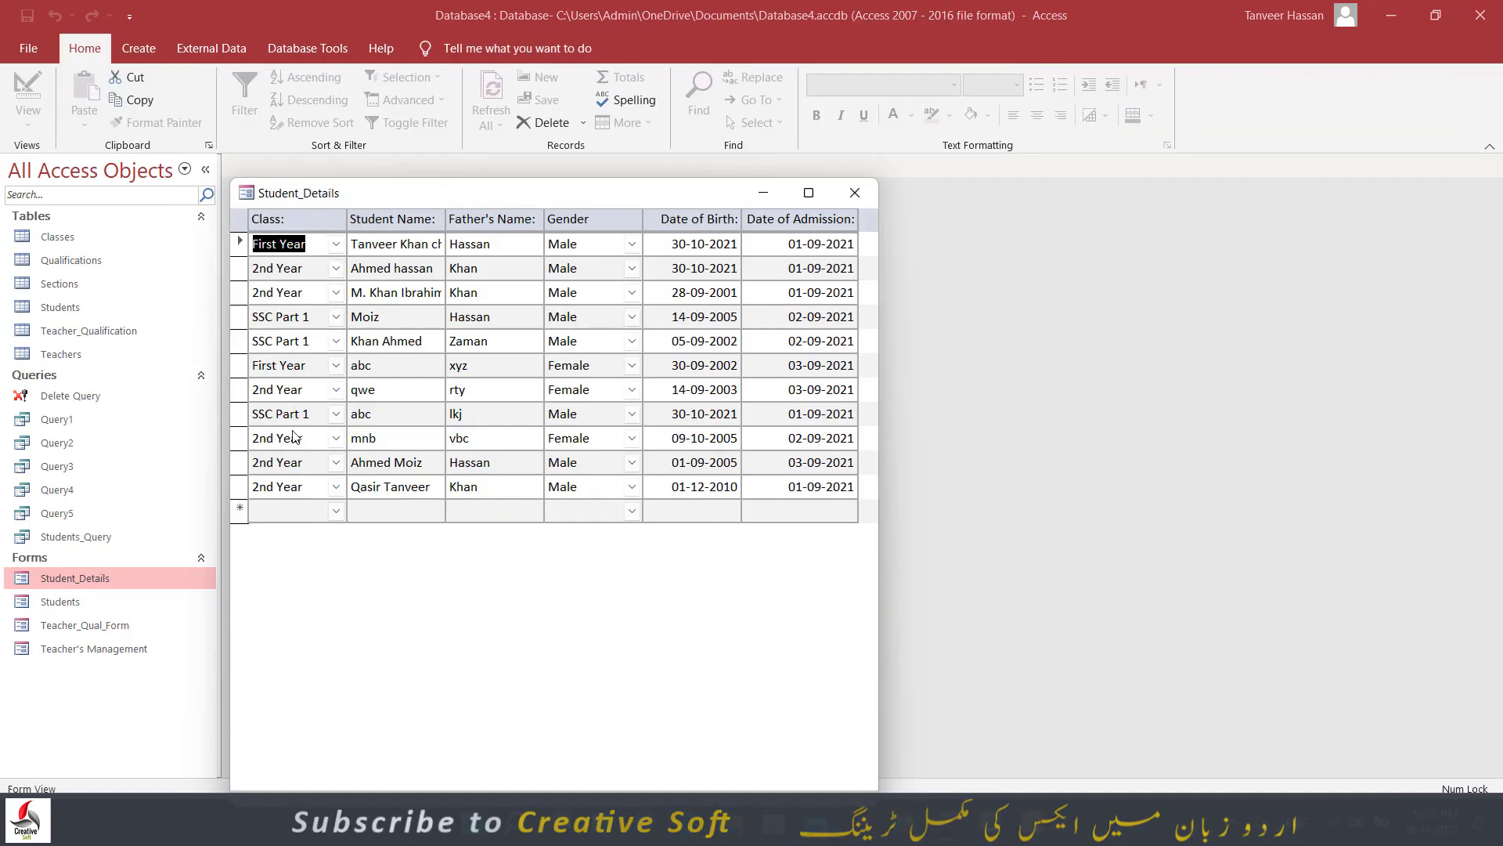
- Open the Student_Details form in Design View and widen the Class_ID column until the form is about 6.8" wide
right_click(538, 198)
left_click(578, 322)
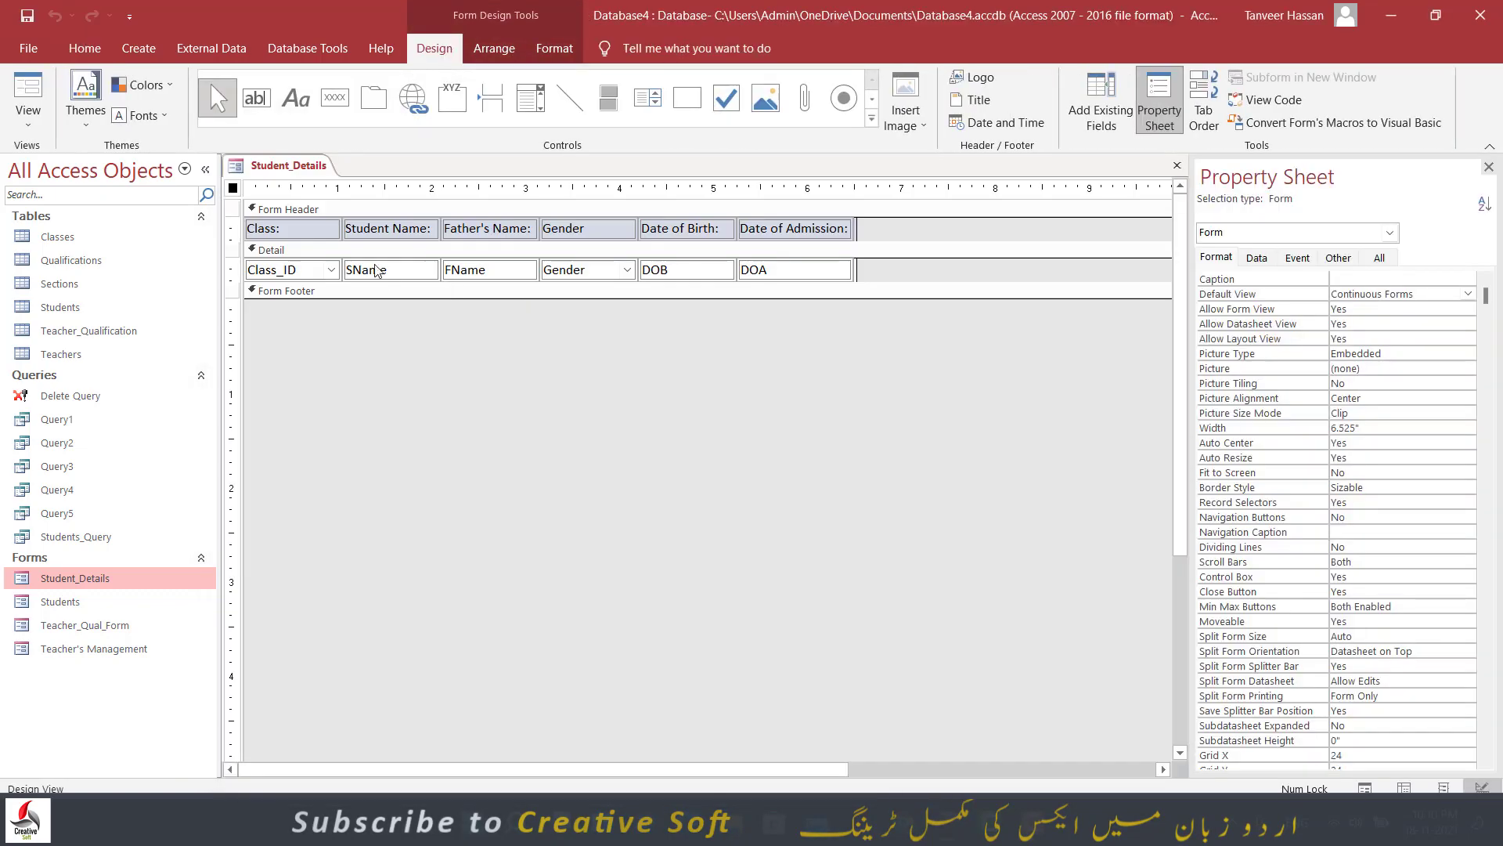
left_click(317, 274)
left_click(340, 268)
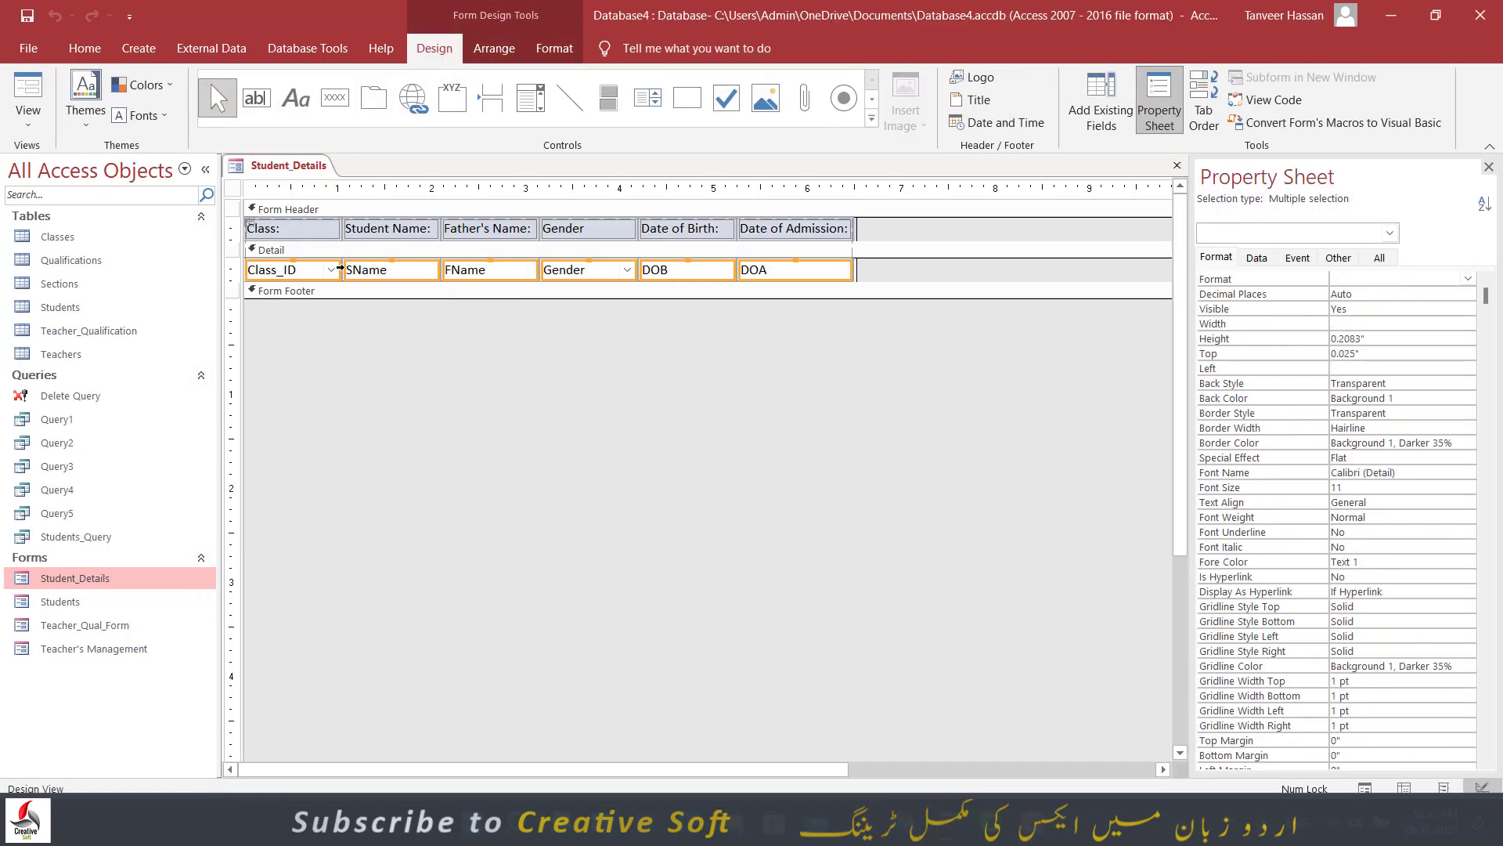
left_click(341, 318)
left_click(314, 273)
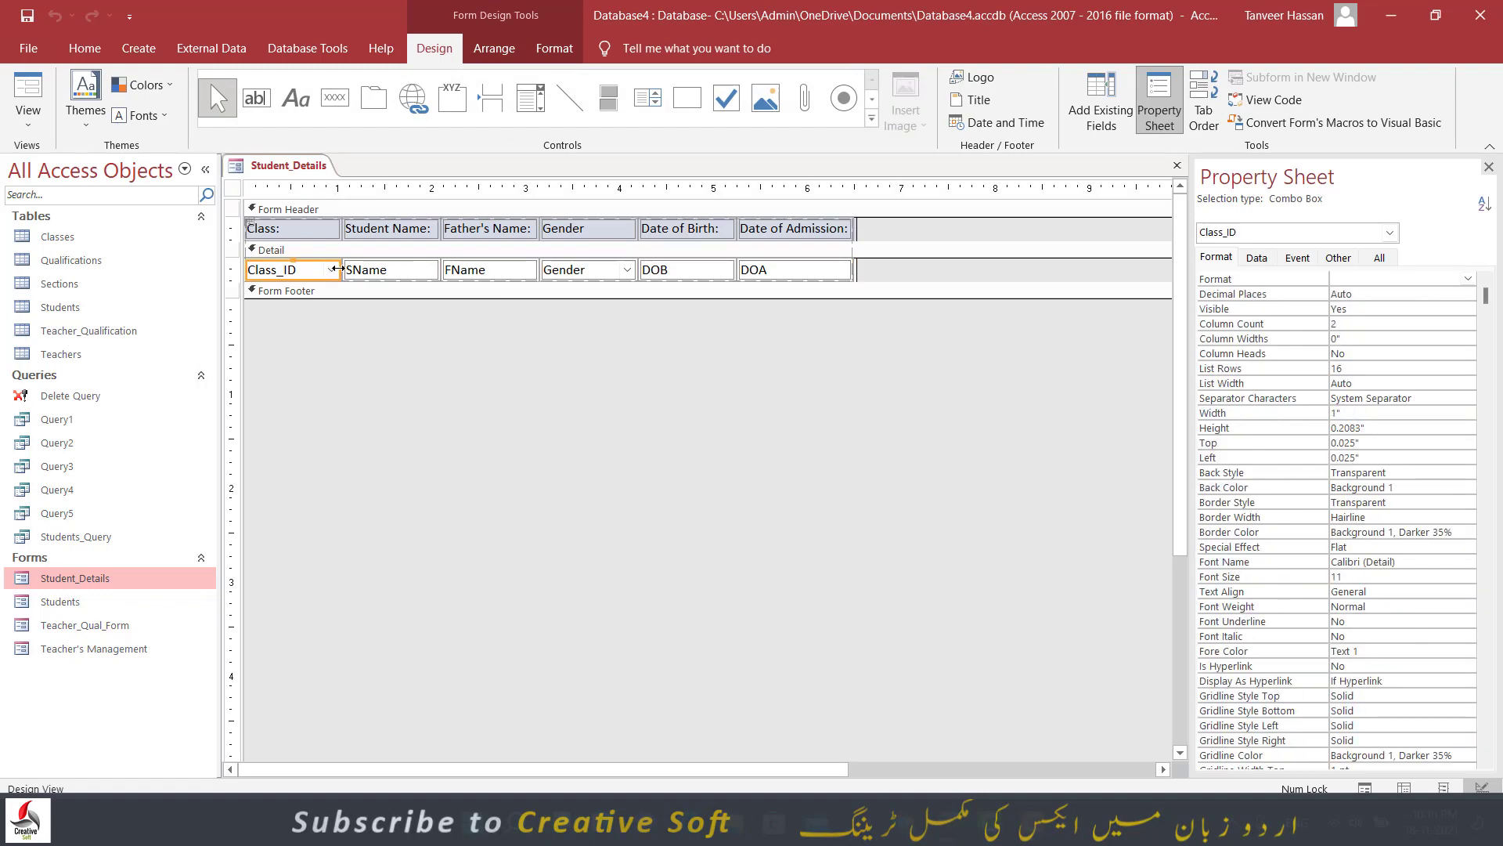
left_click_drag(338, 269, 369, 269)
left_click(360, 346)
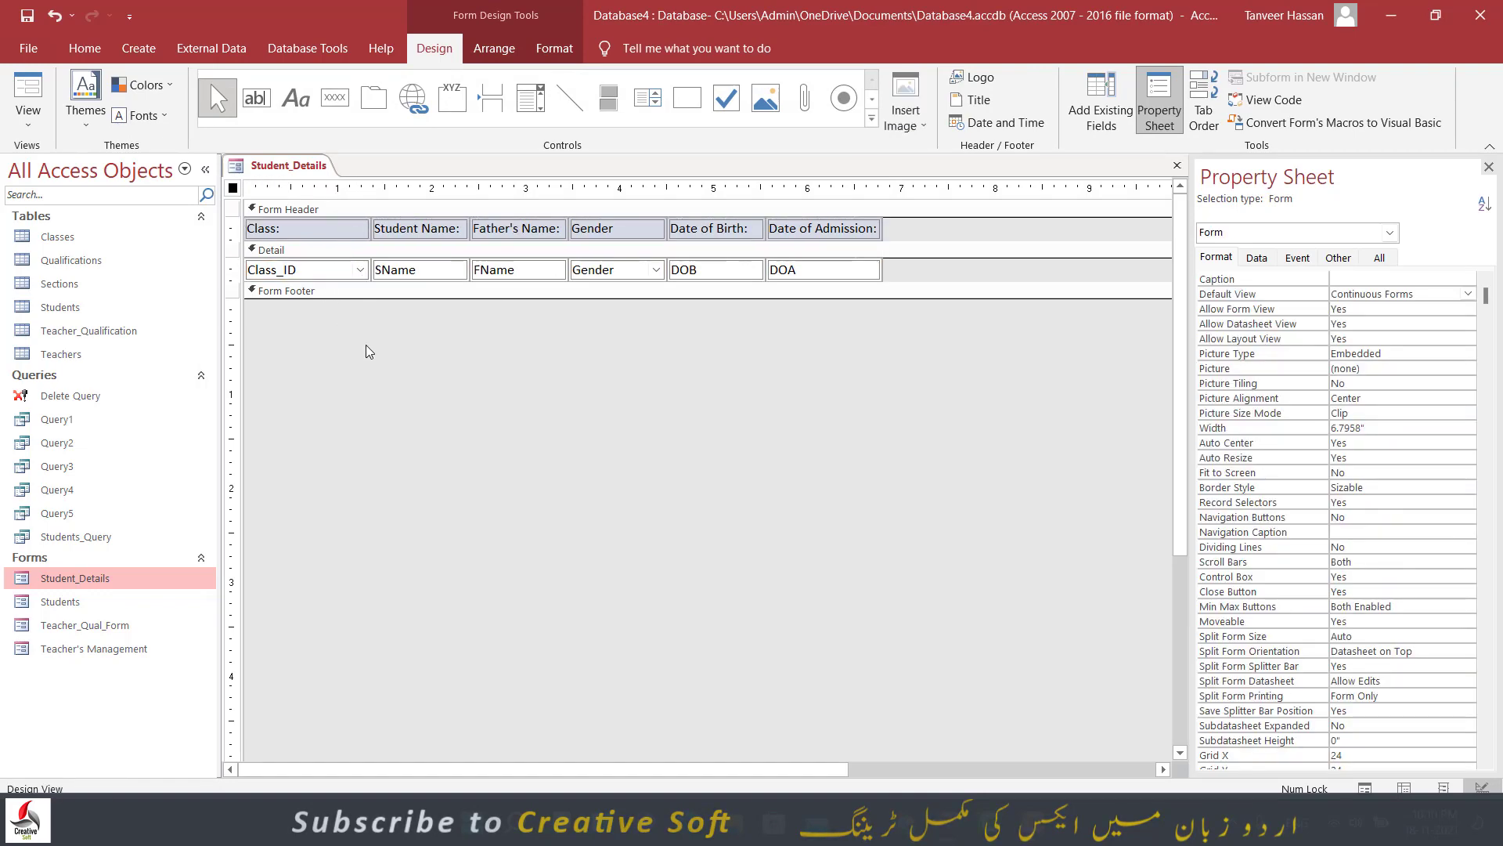
- Widen the SName column to about 1.18"
left_click(414, 275)
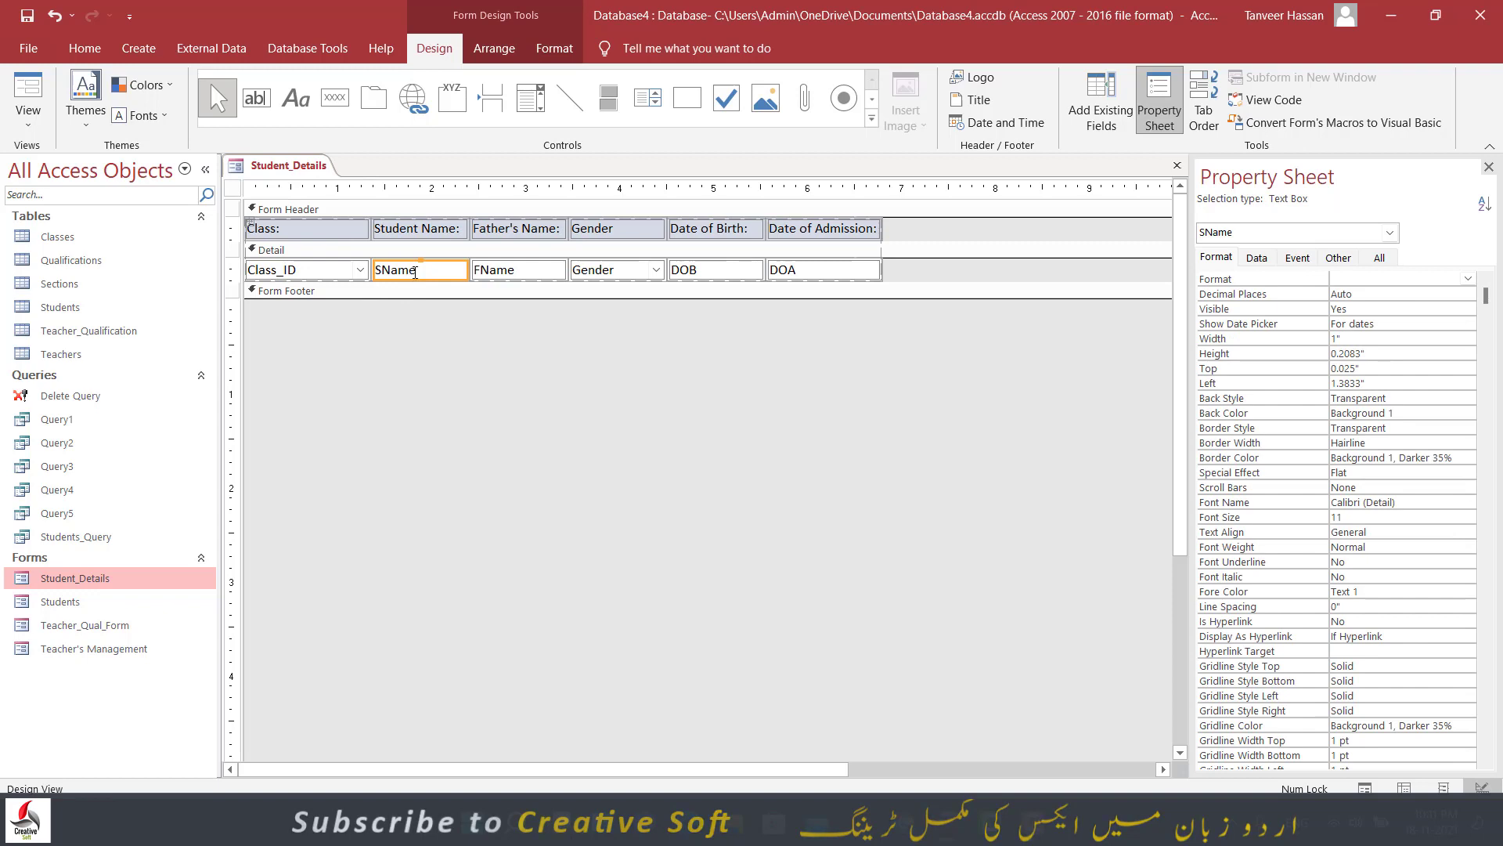
left_click_drag(464, 268, 482, 268)
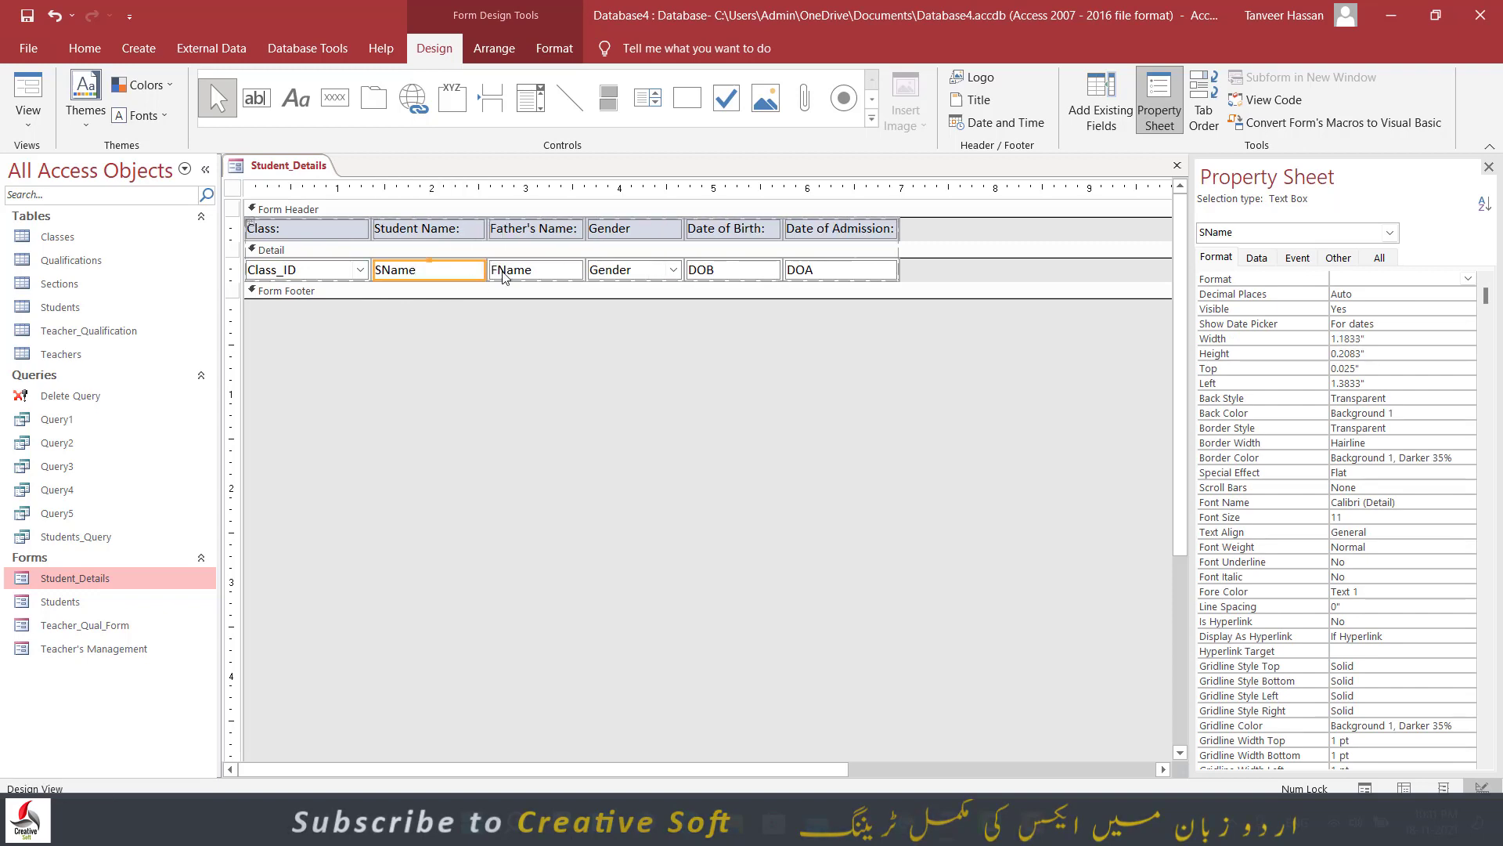
left_click(420, 384)
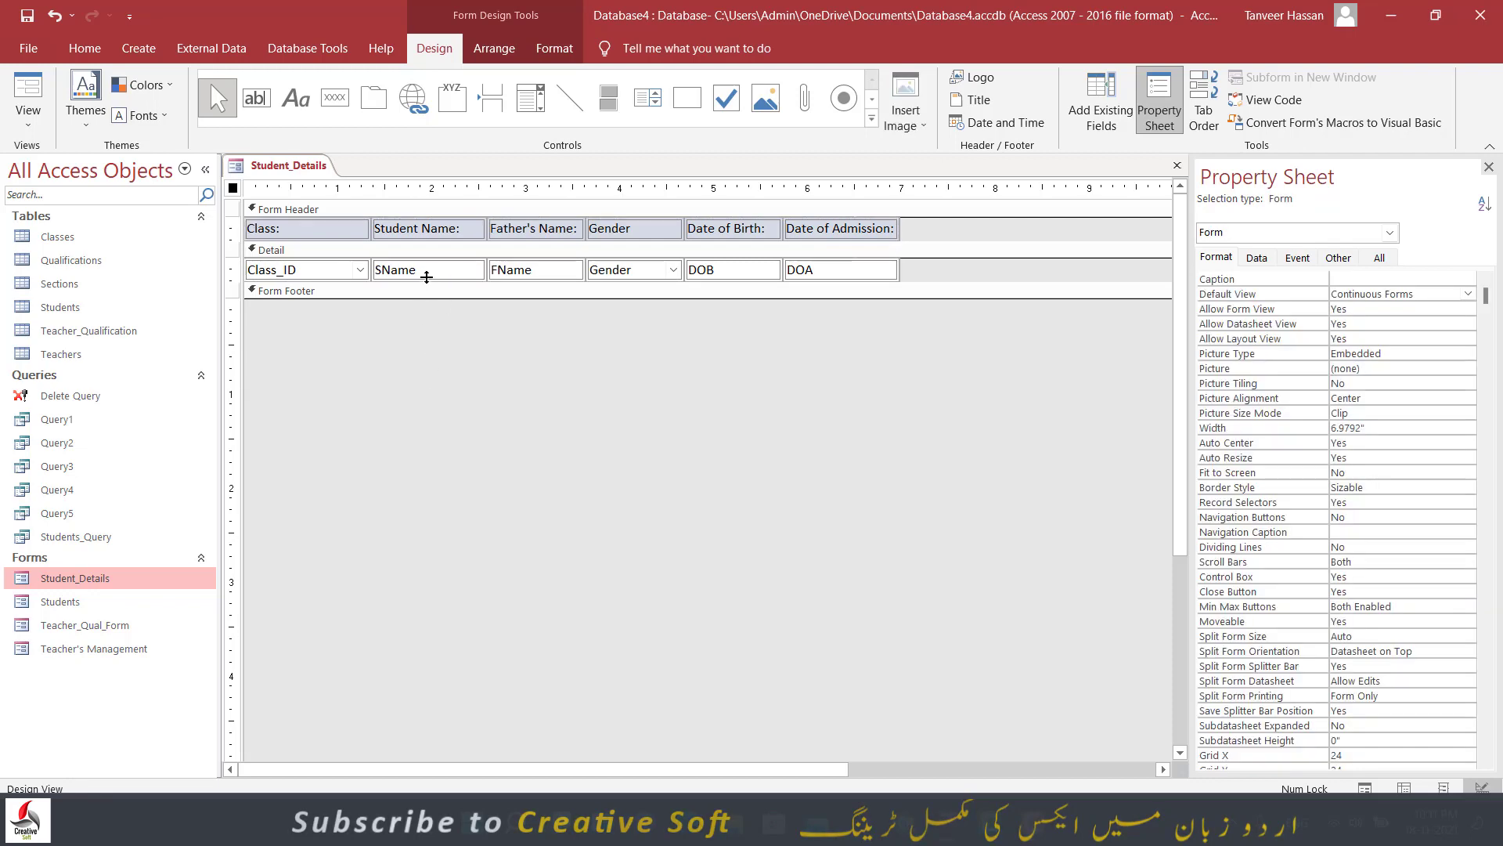
- Set the anchoring of the SName text box to Stretch Across Top
left_click(429, 274)
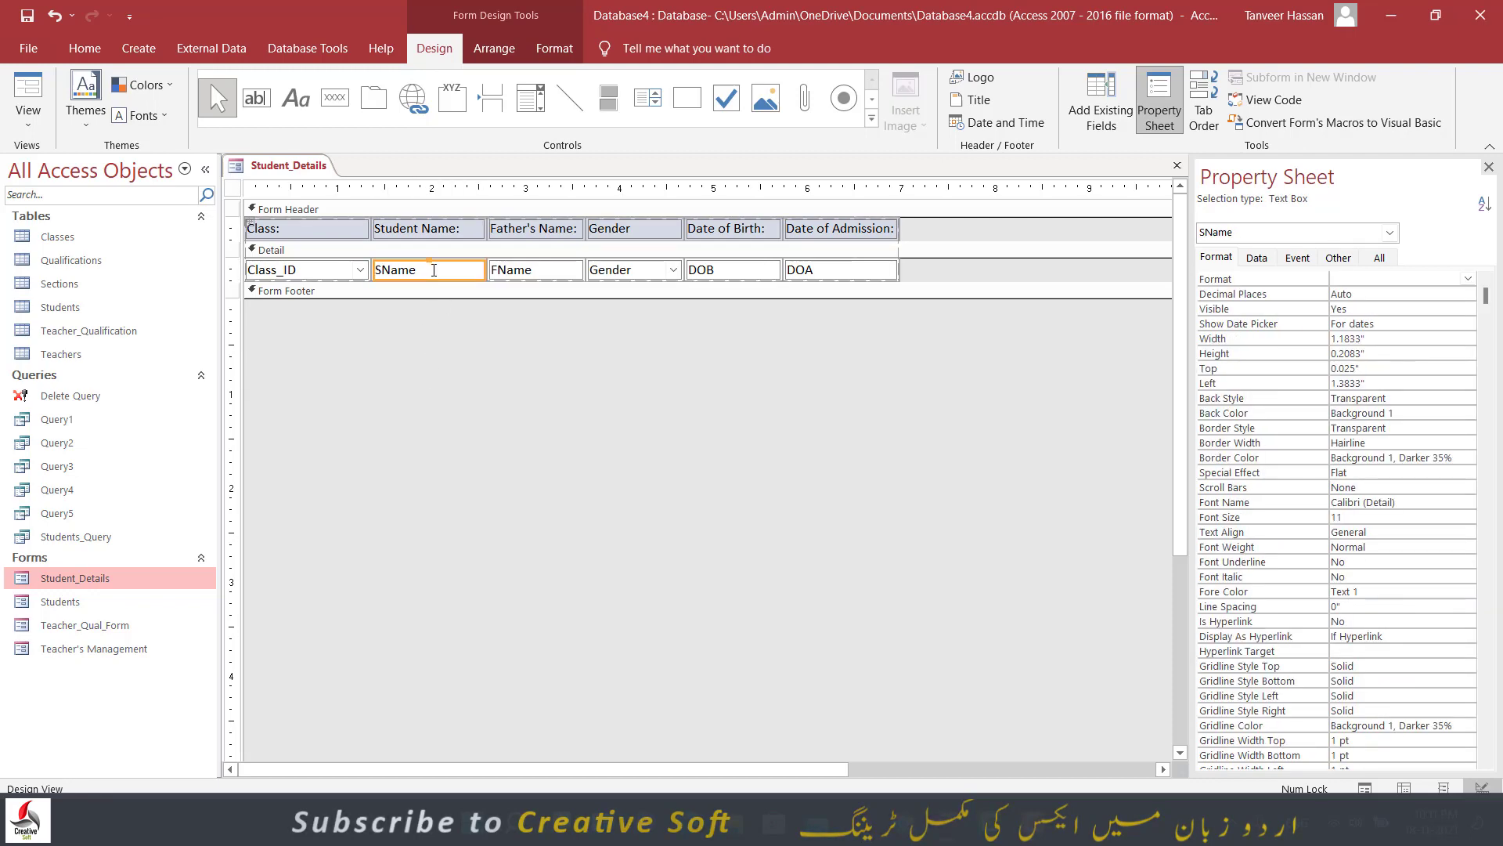
left_click(493, 50)
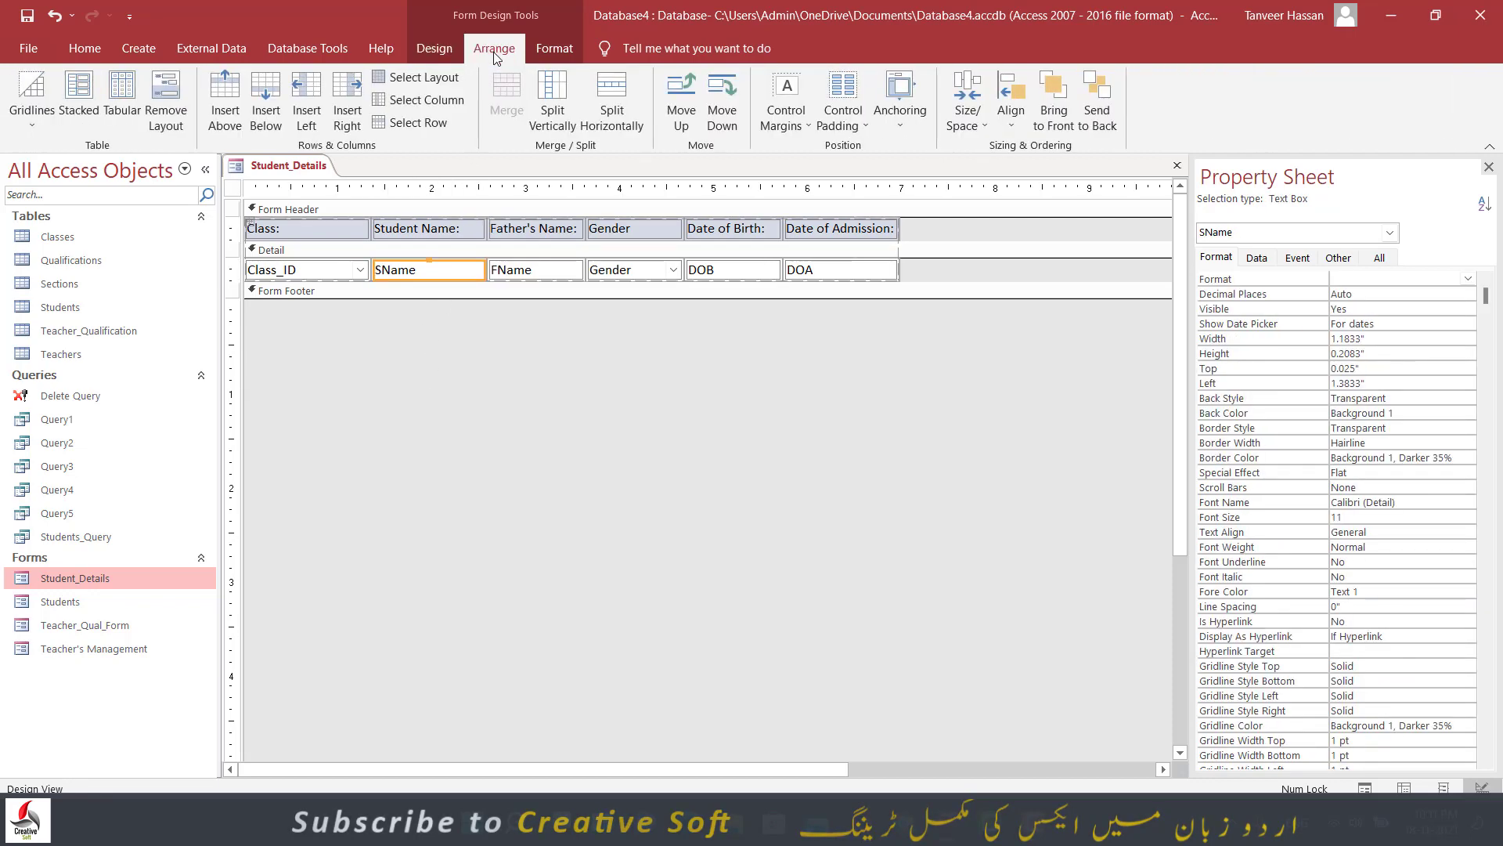
left_click(902, 113)
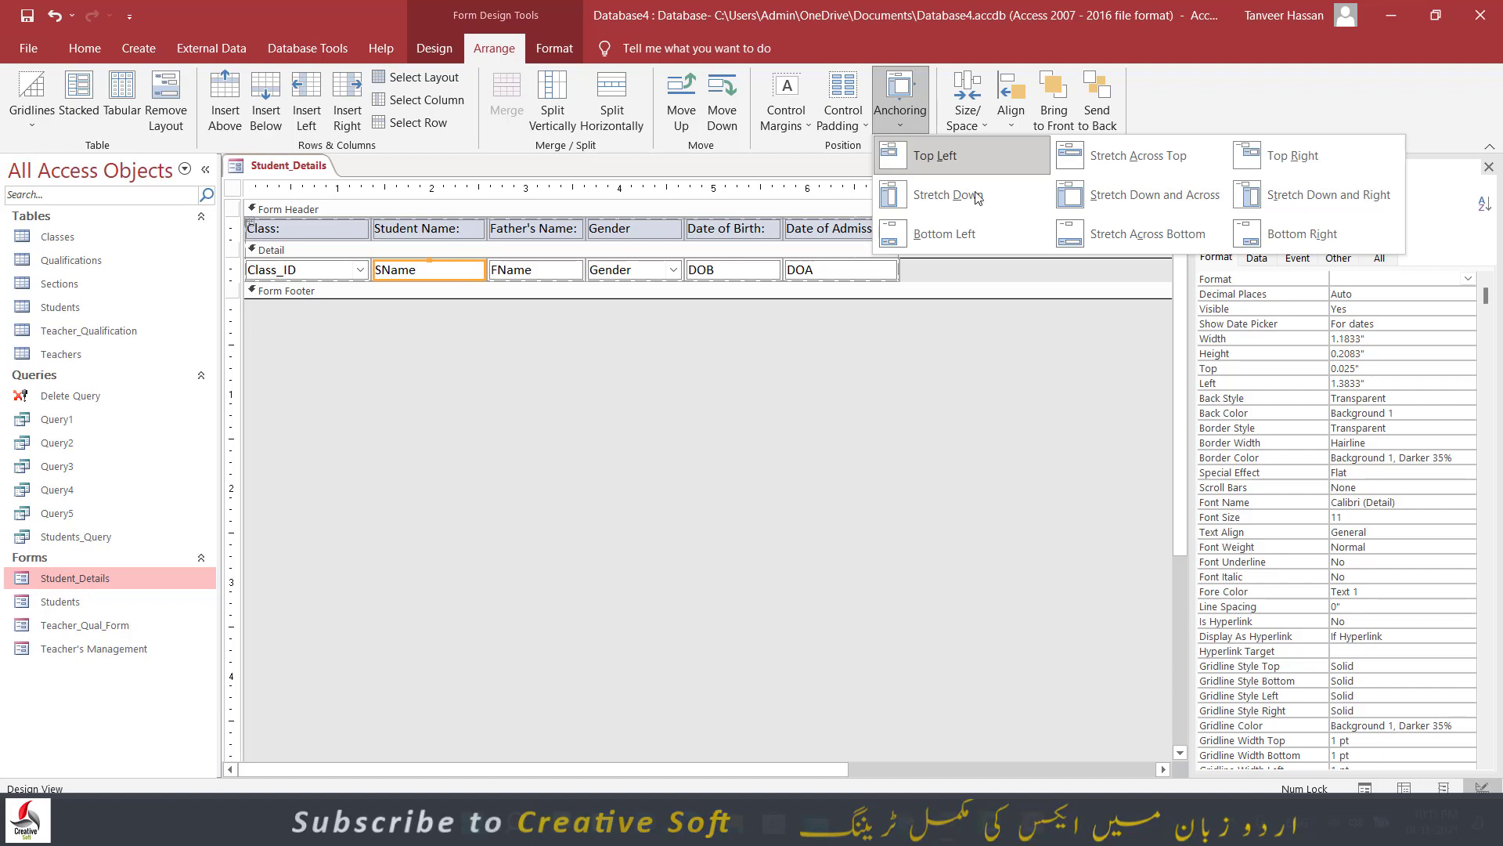
left_click(1108, 154)
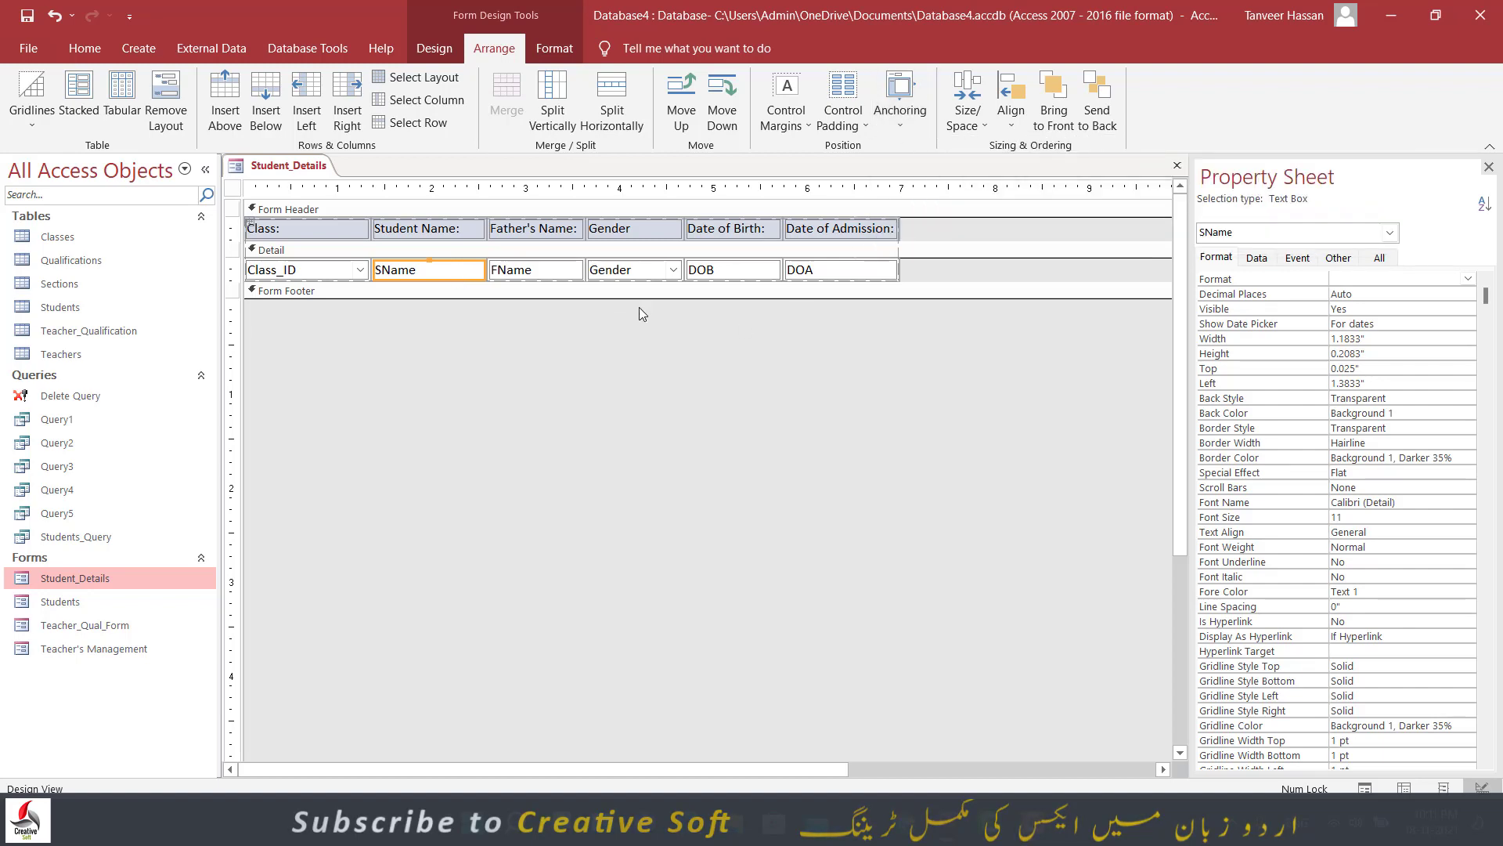
- Display the form in Form View and check how the Student Name column responds when the window is widened and maximized
left_click(435, 47)
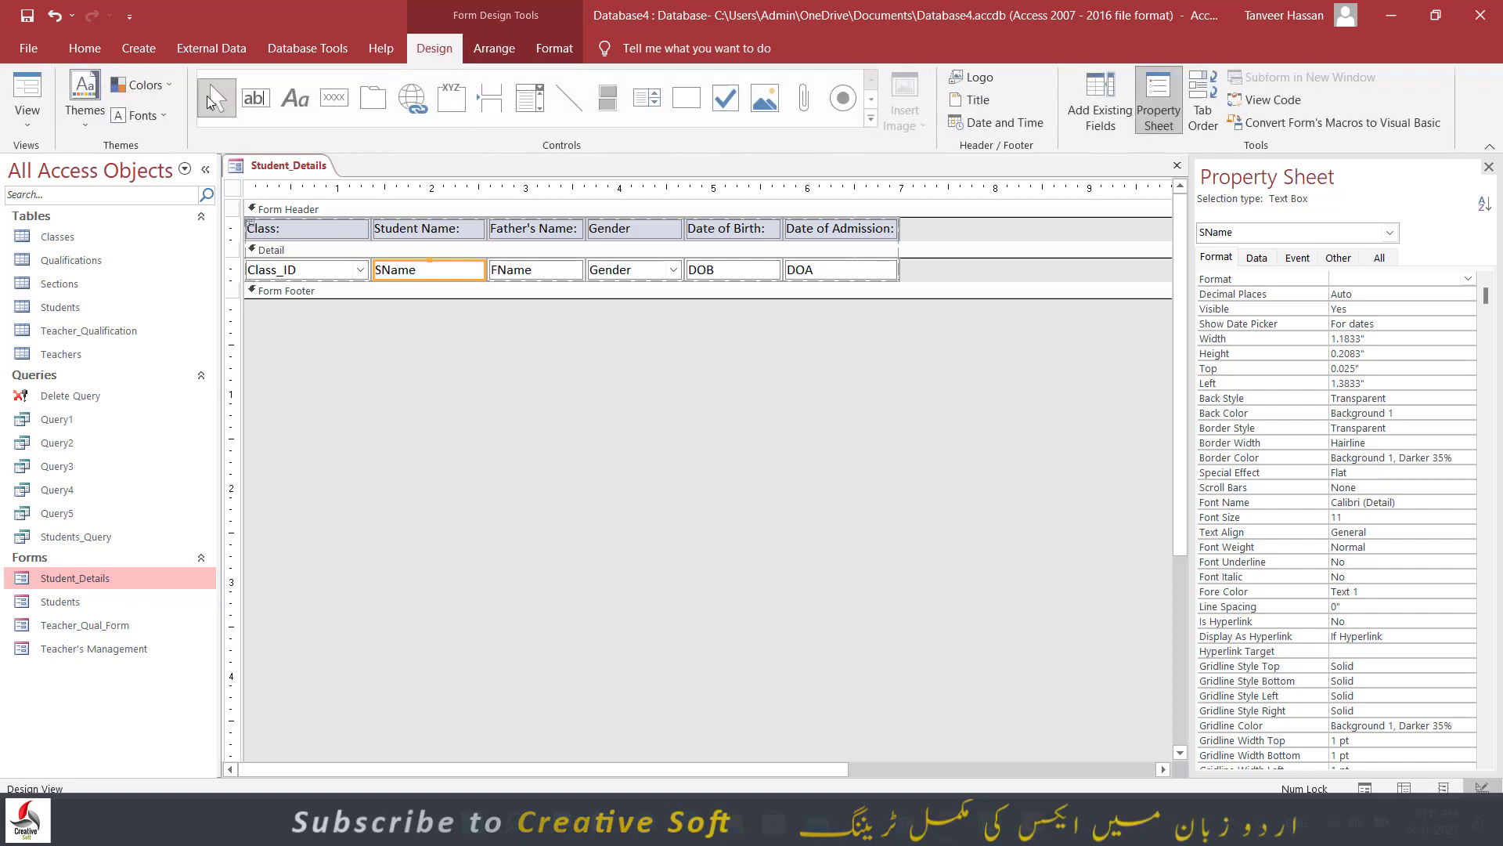
left_click(28, 94)
left_click_drag(597, 196, 642, 87)
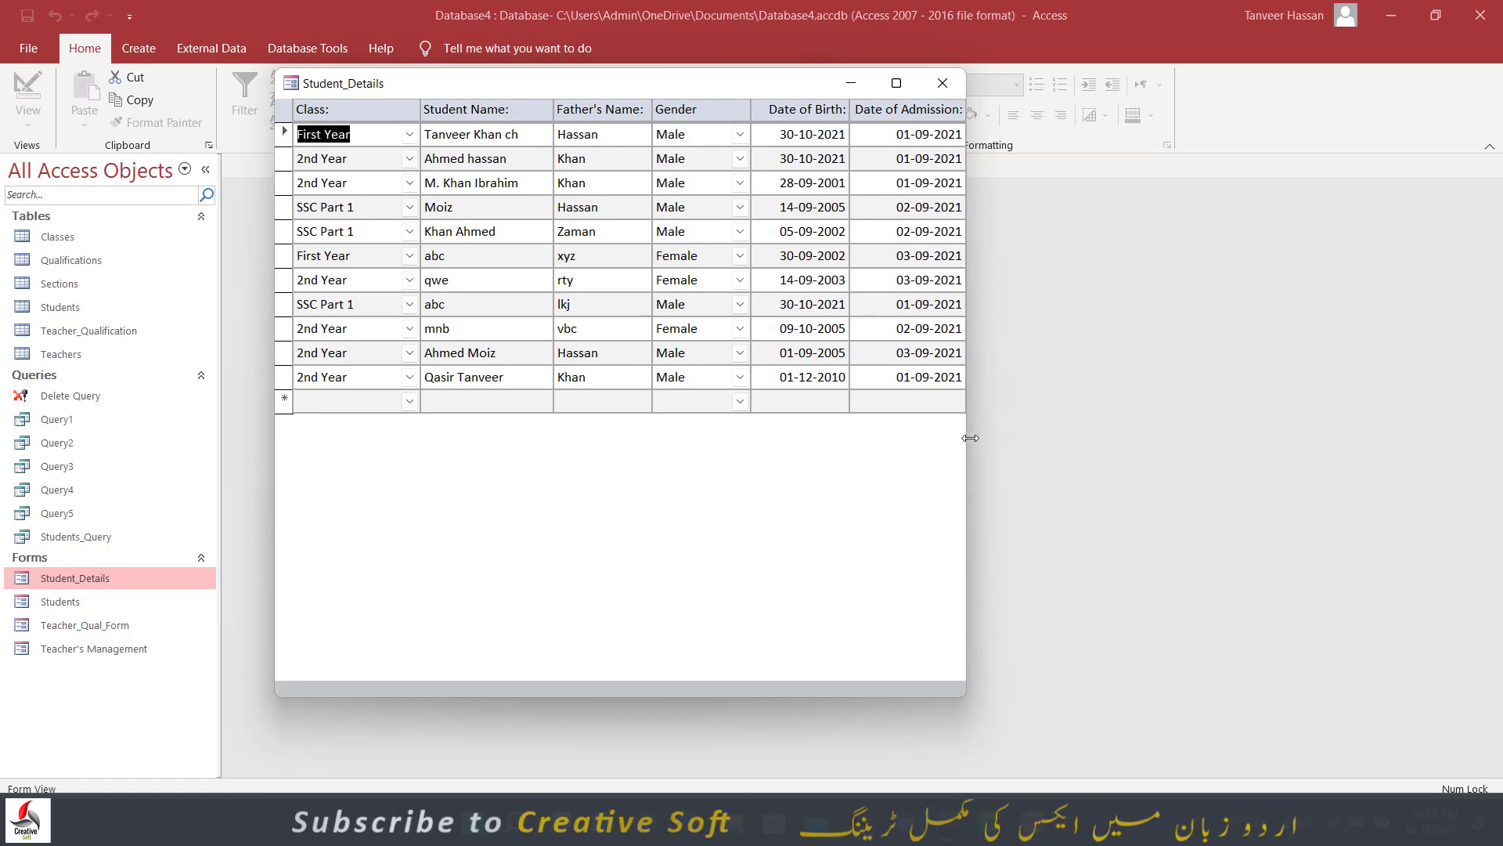
left_click_drag(971, 438, 1057, 453)
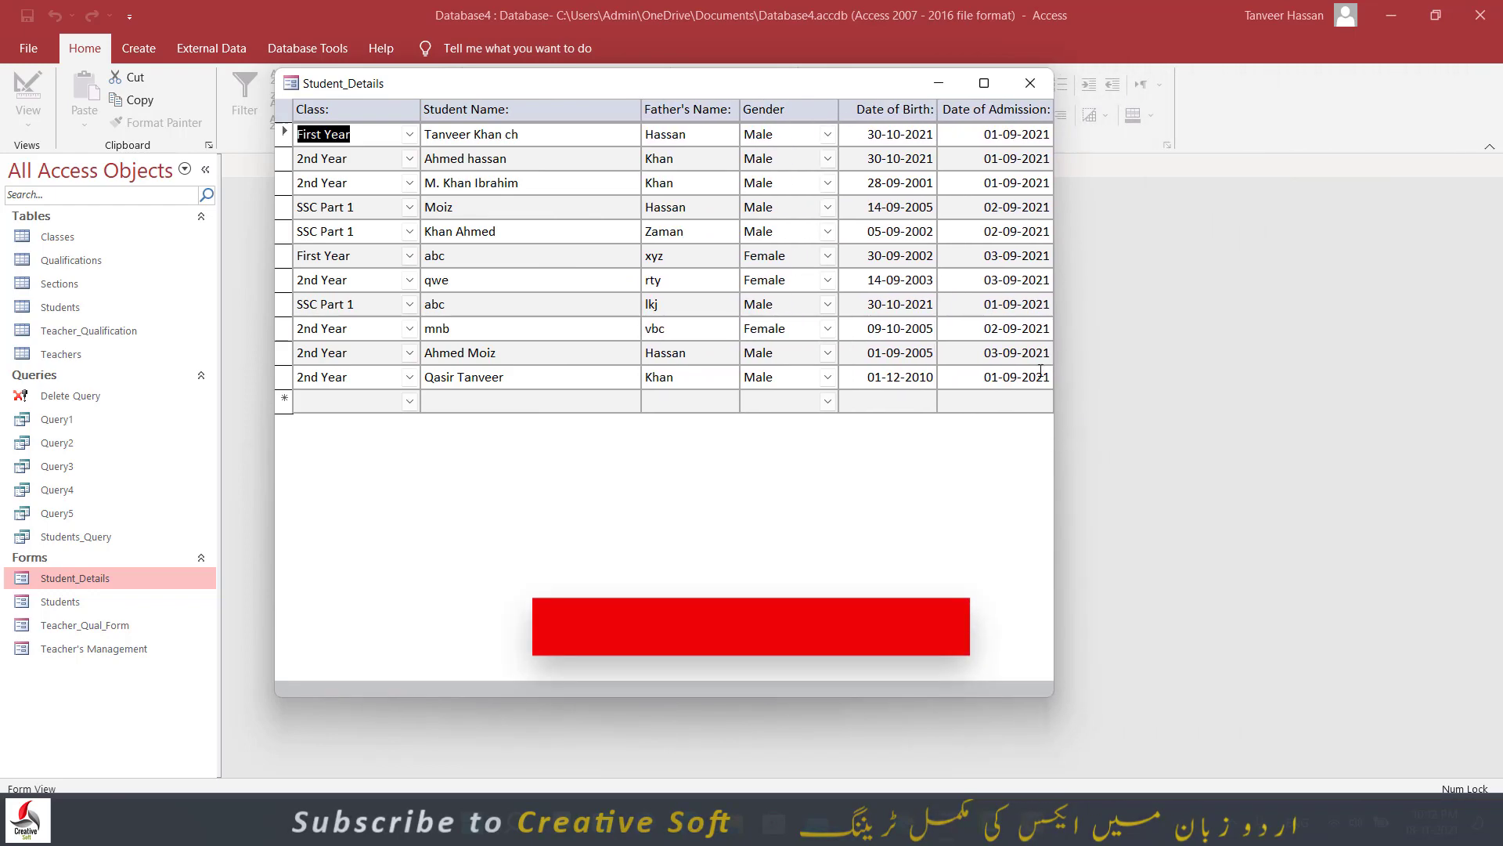
left_click(985, 83)
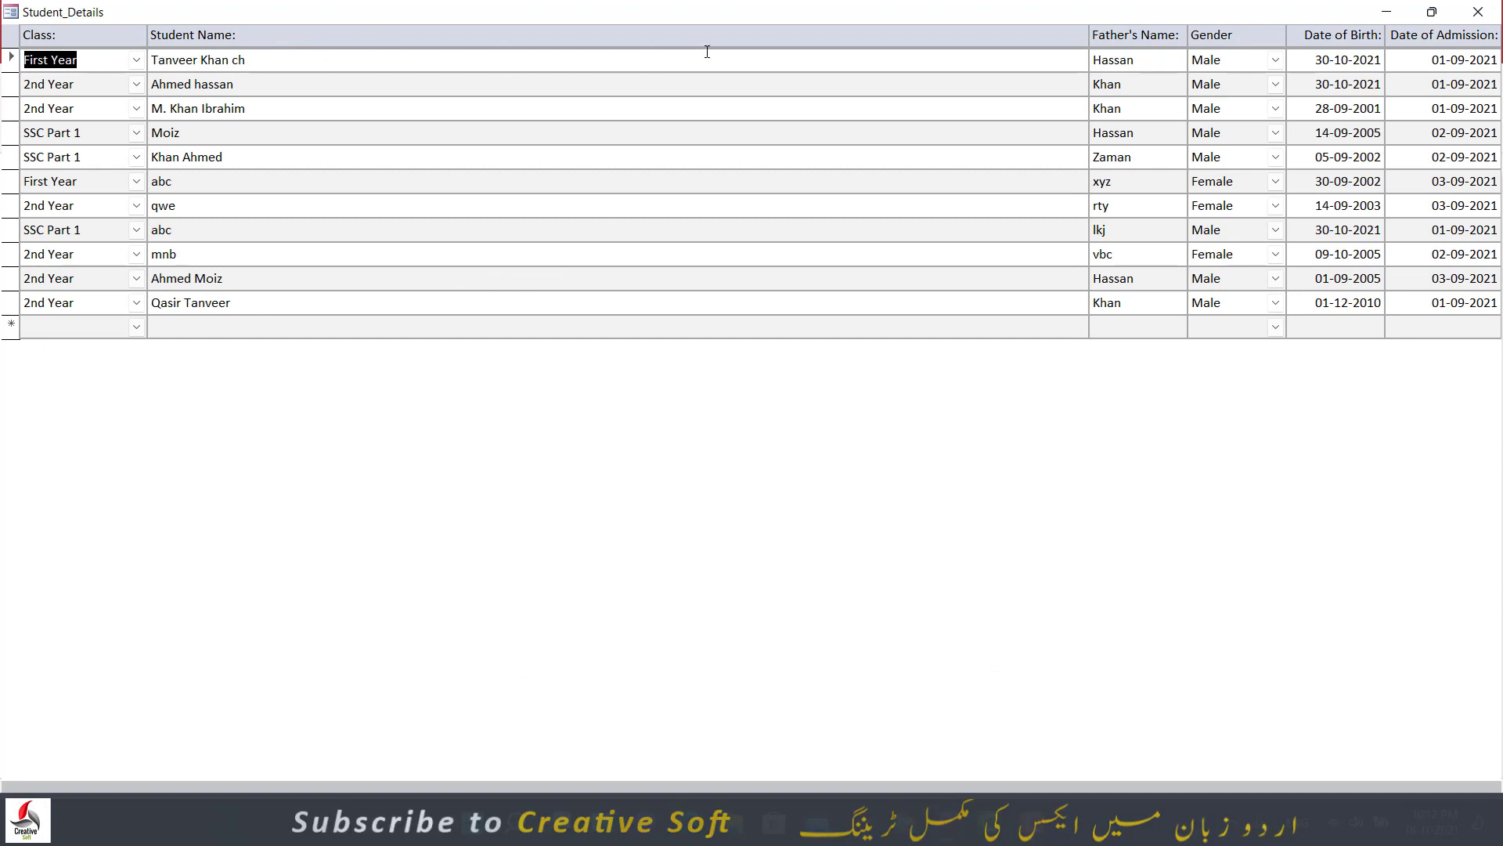
- Return to Design View and look over the SName, FName and Gender controls in the Detail section
right_click(796, 14)
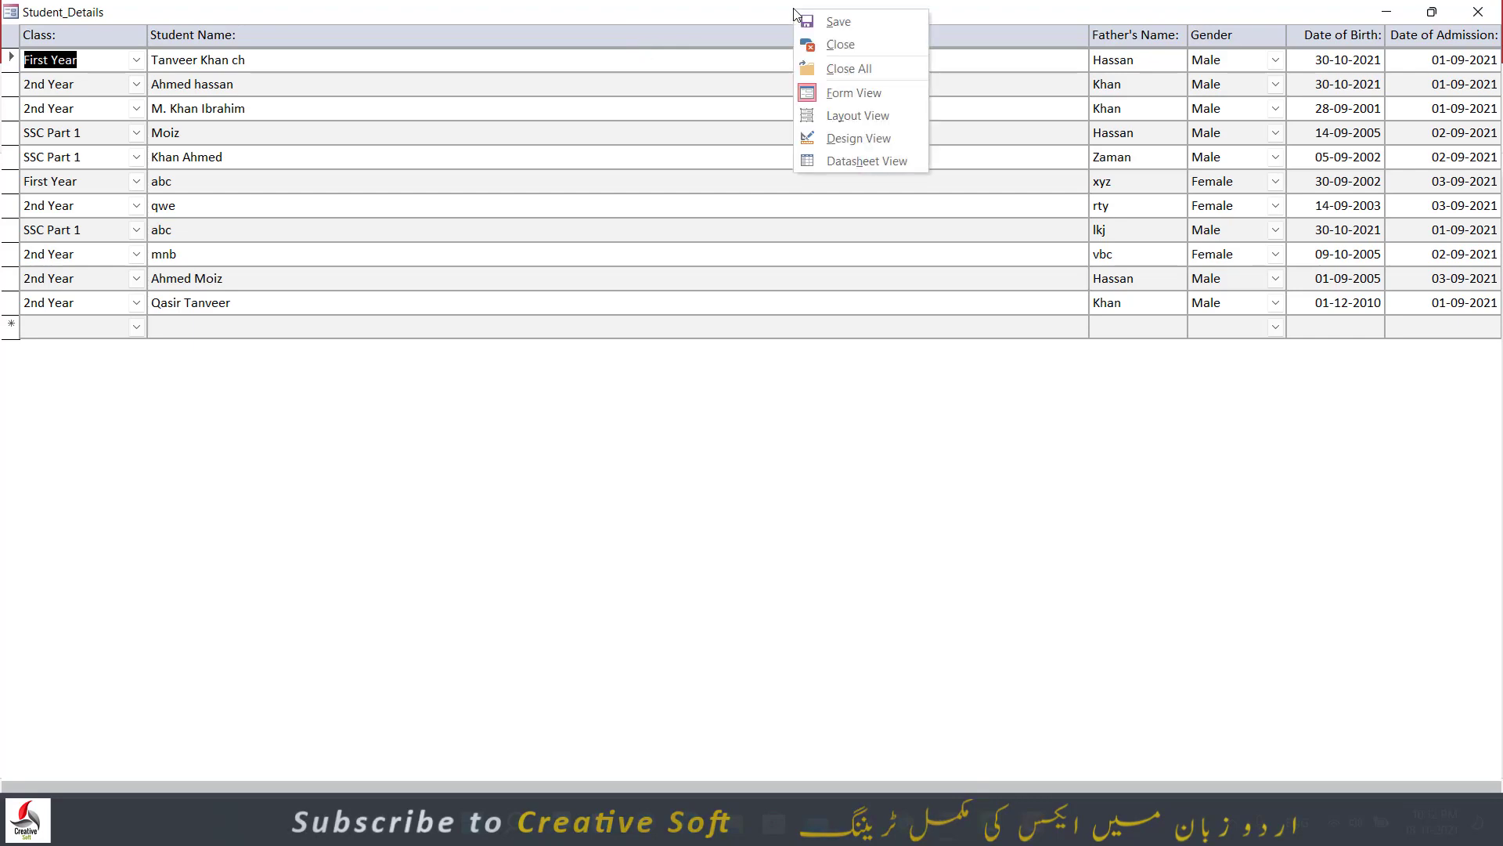
left_click(836, 144)
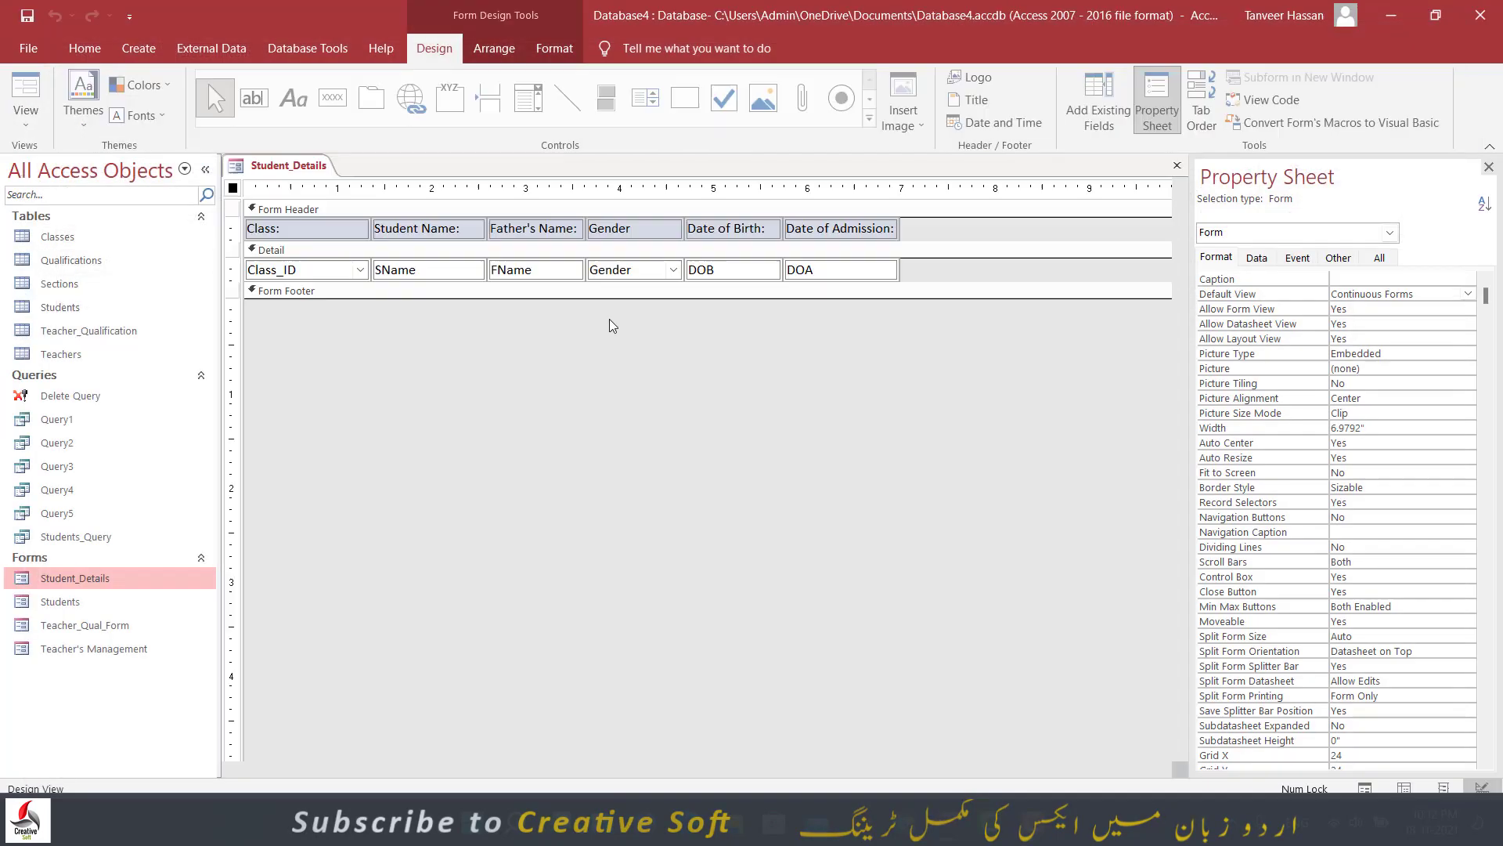
left_click(438, 272)
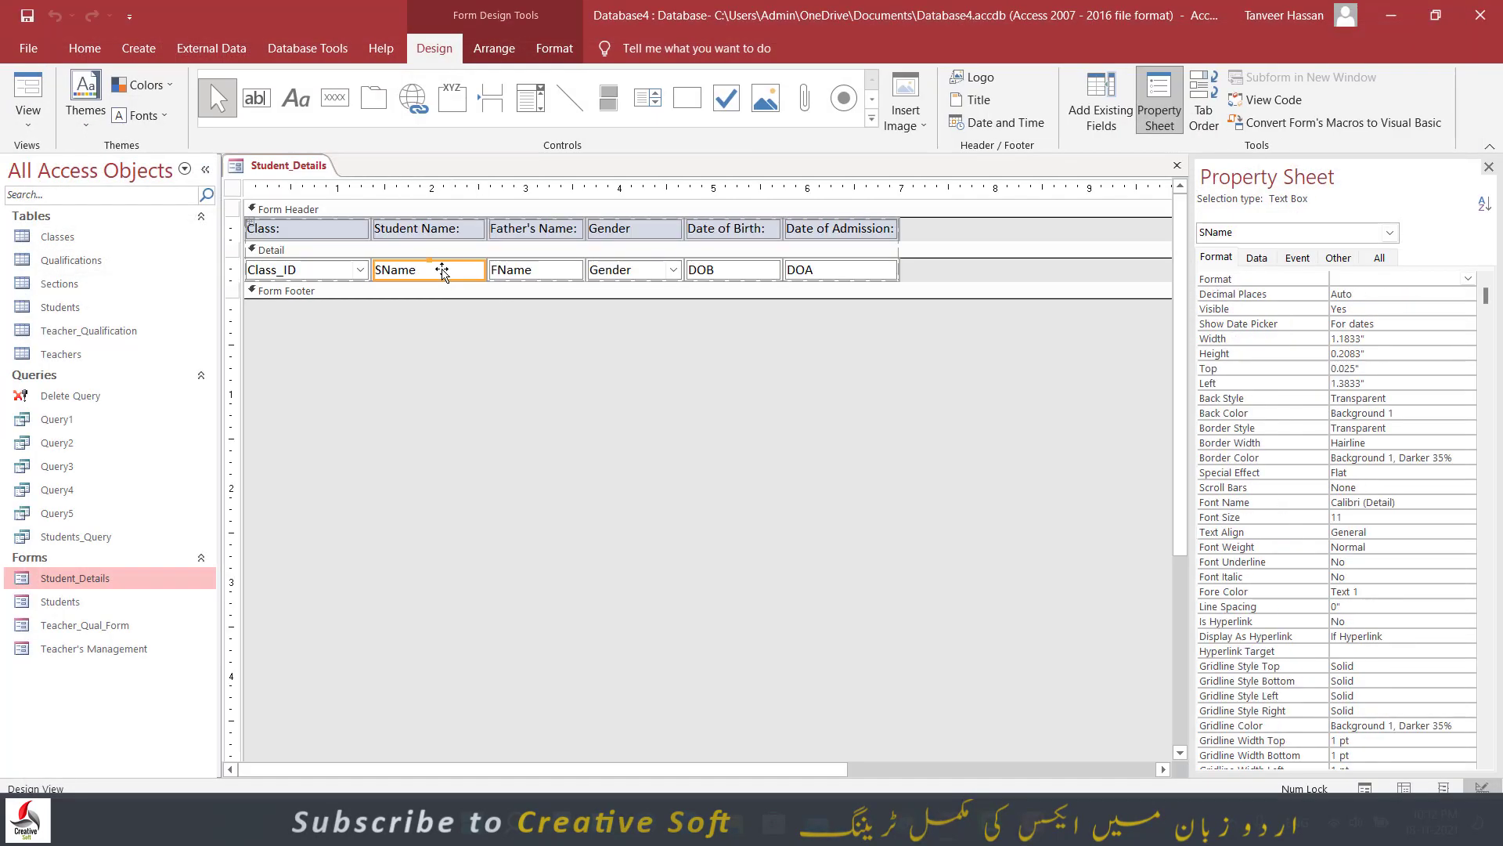
left_click(553, 272)
left_click(622, 271)
left_click(521, 272)
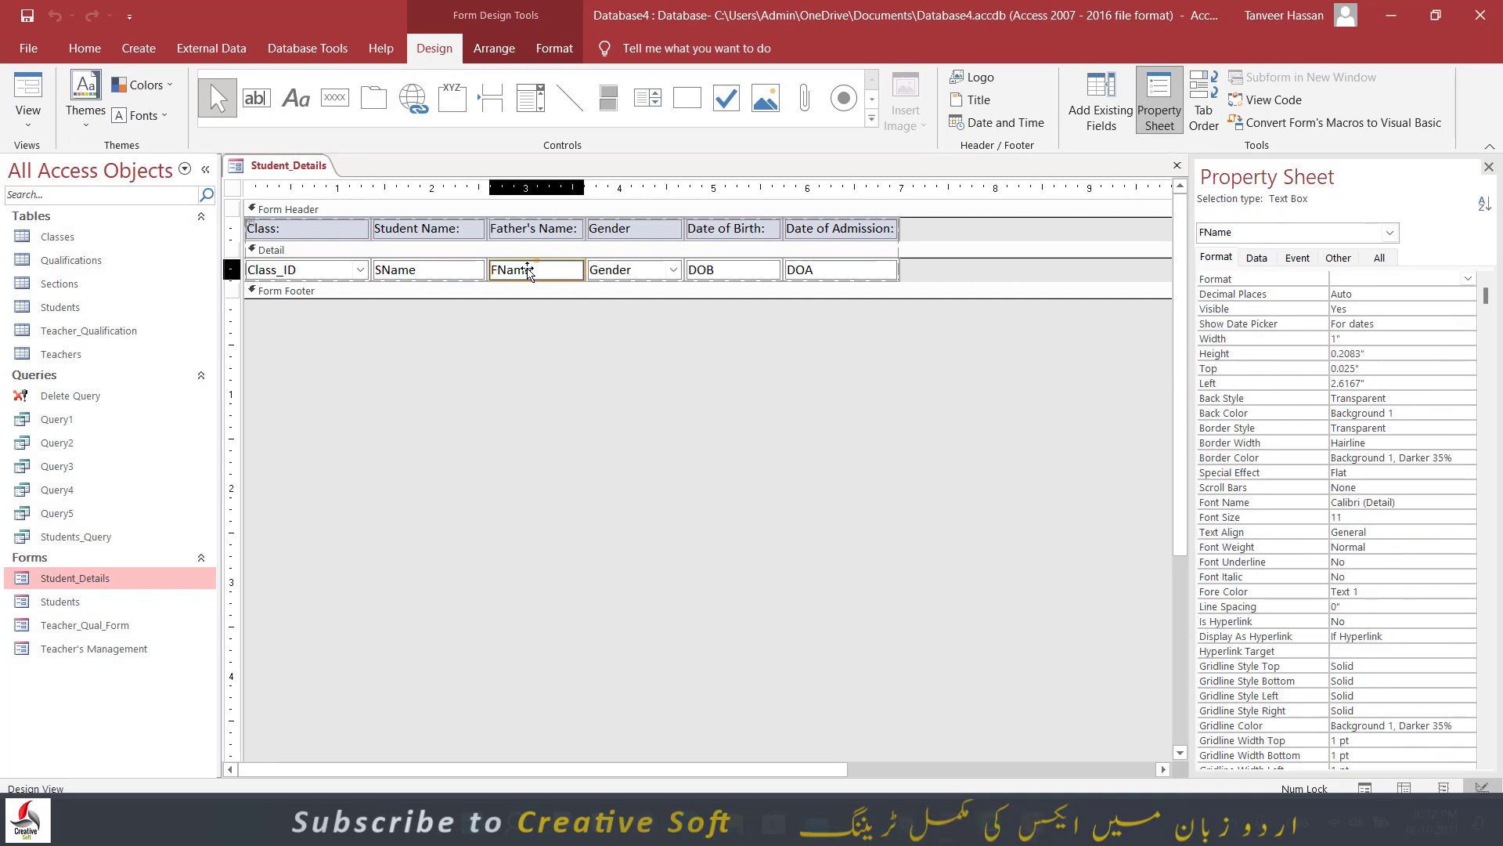
left_click(442, 272)
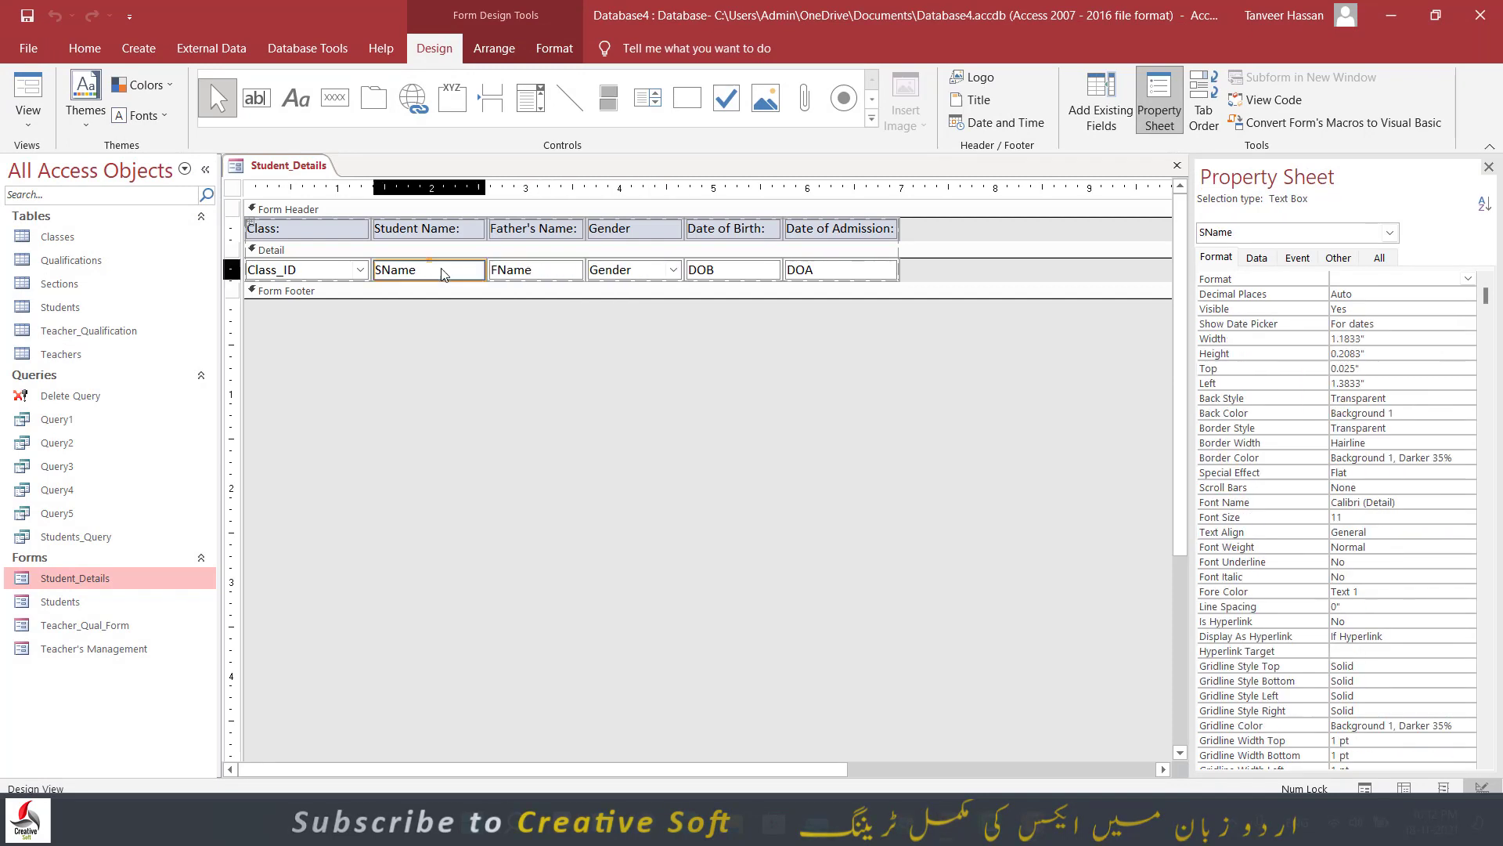
left_click(539, 274)
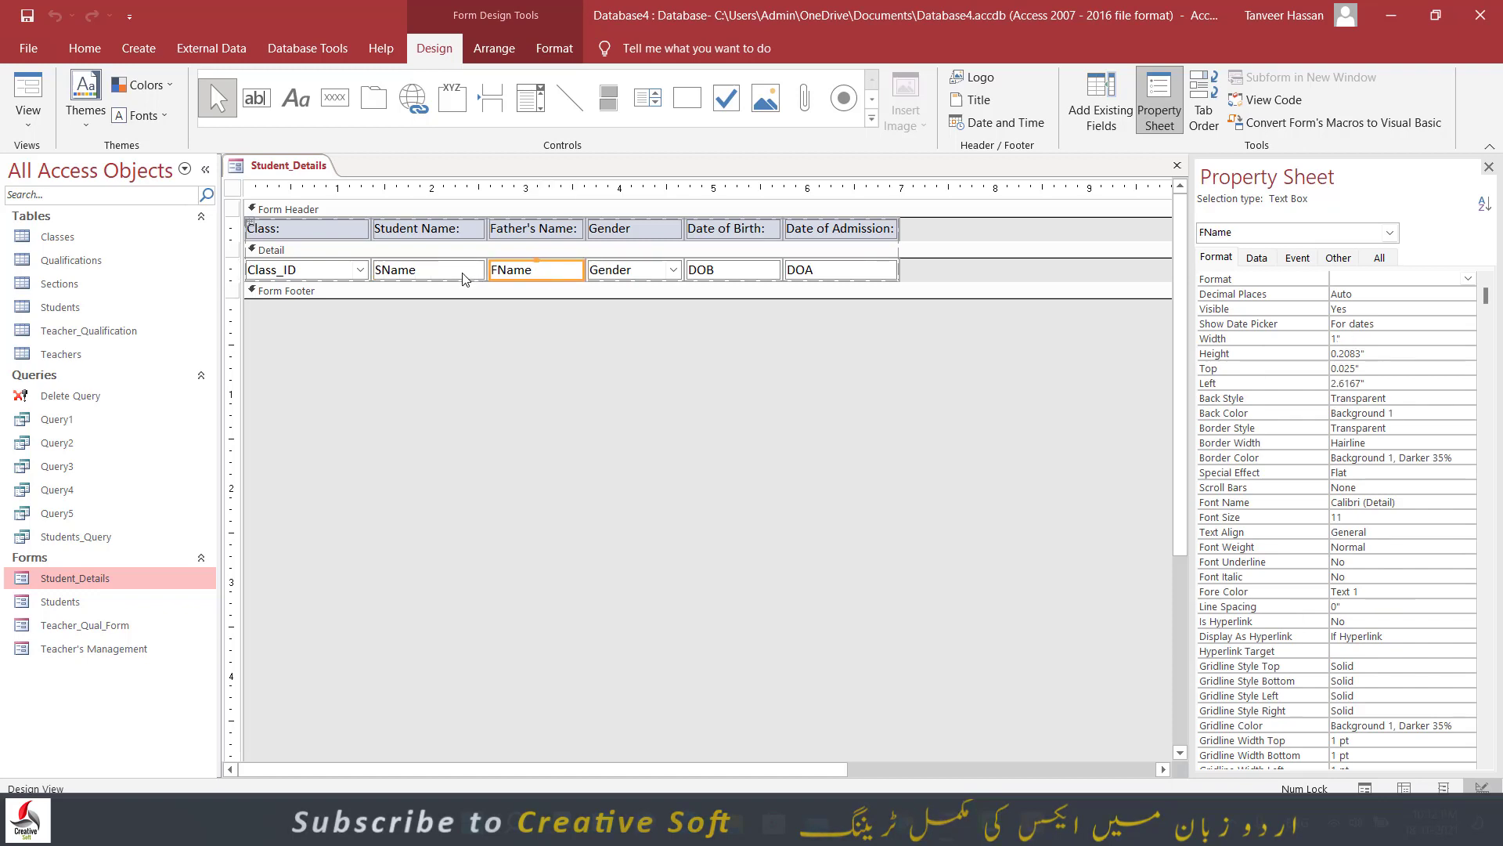
left_click(440, 276)
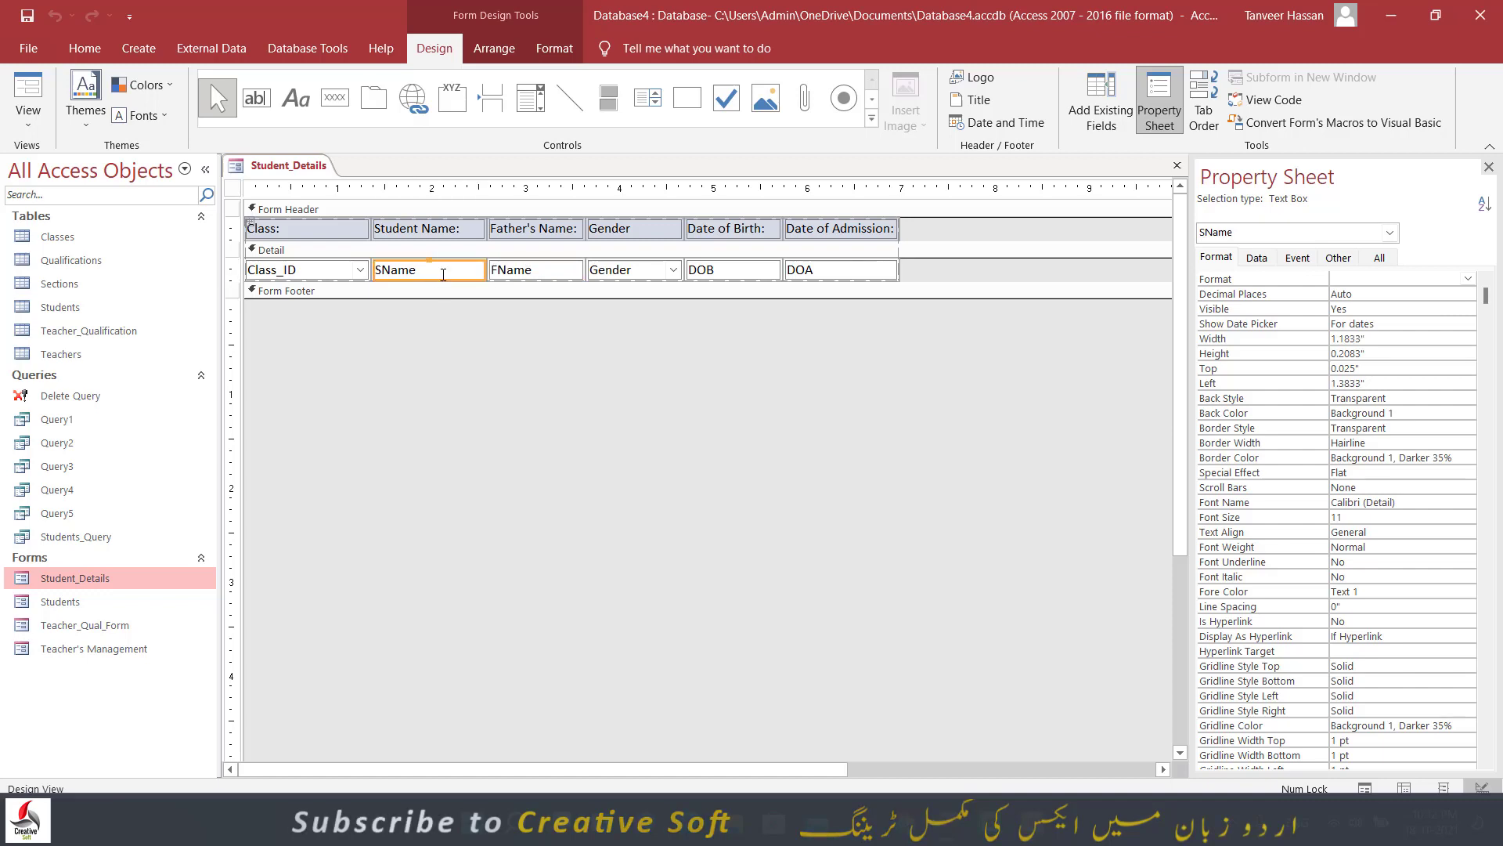
- Set the anchoring of the FName text box to Stretch Across Top
left_click(553, 272)
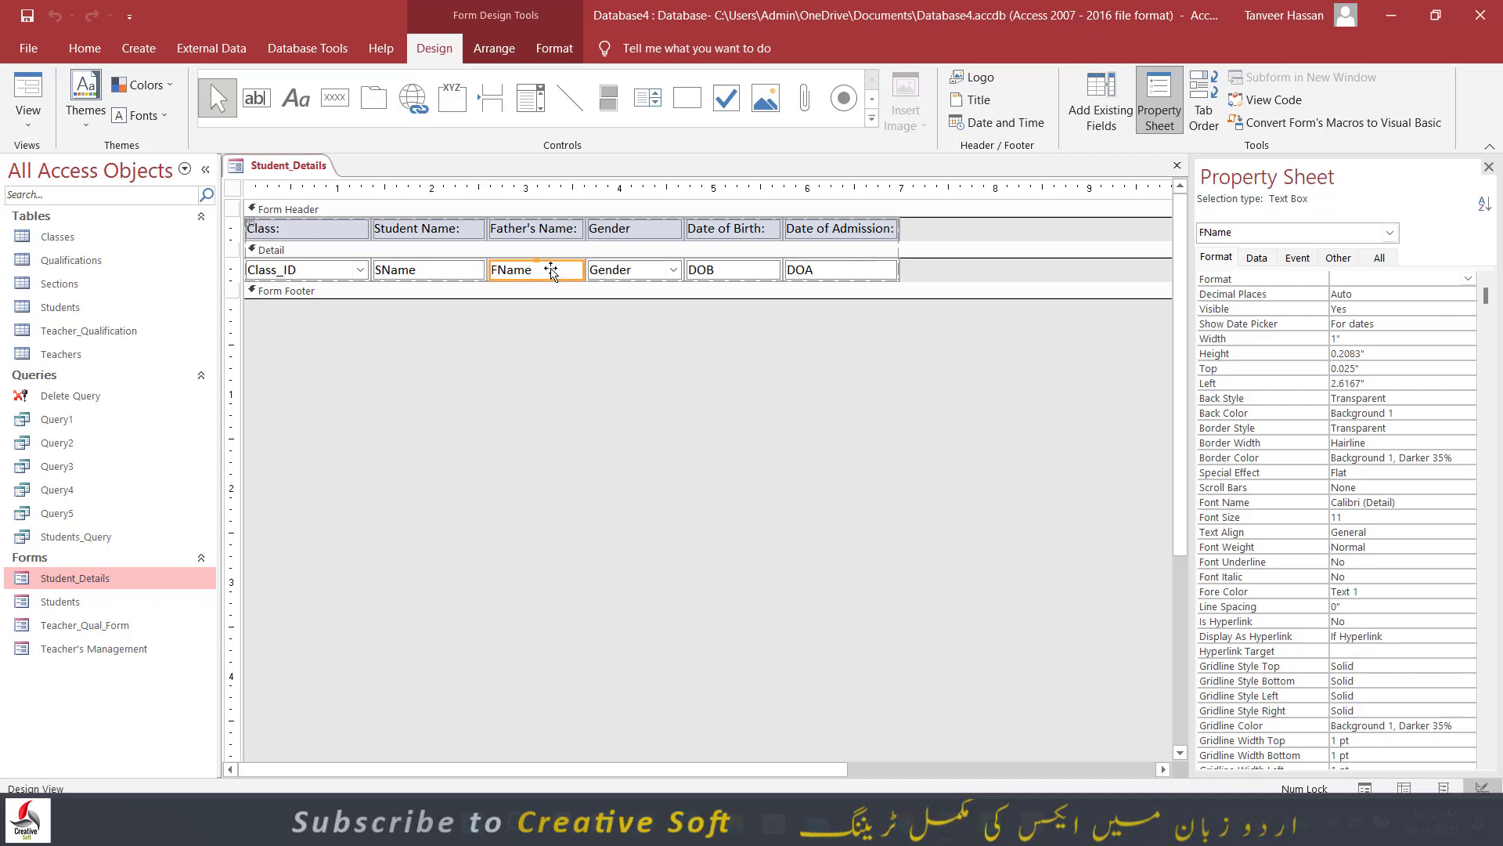
left_click(494, 47)
left_click(908, 115)
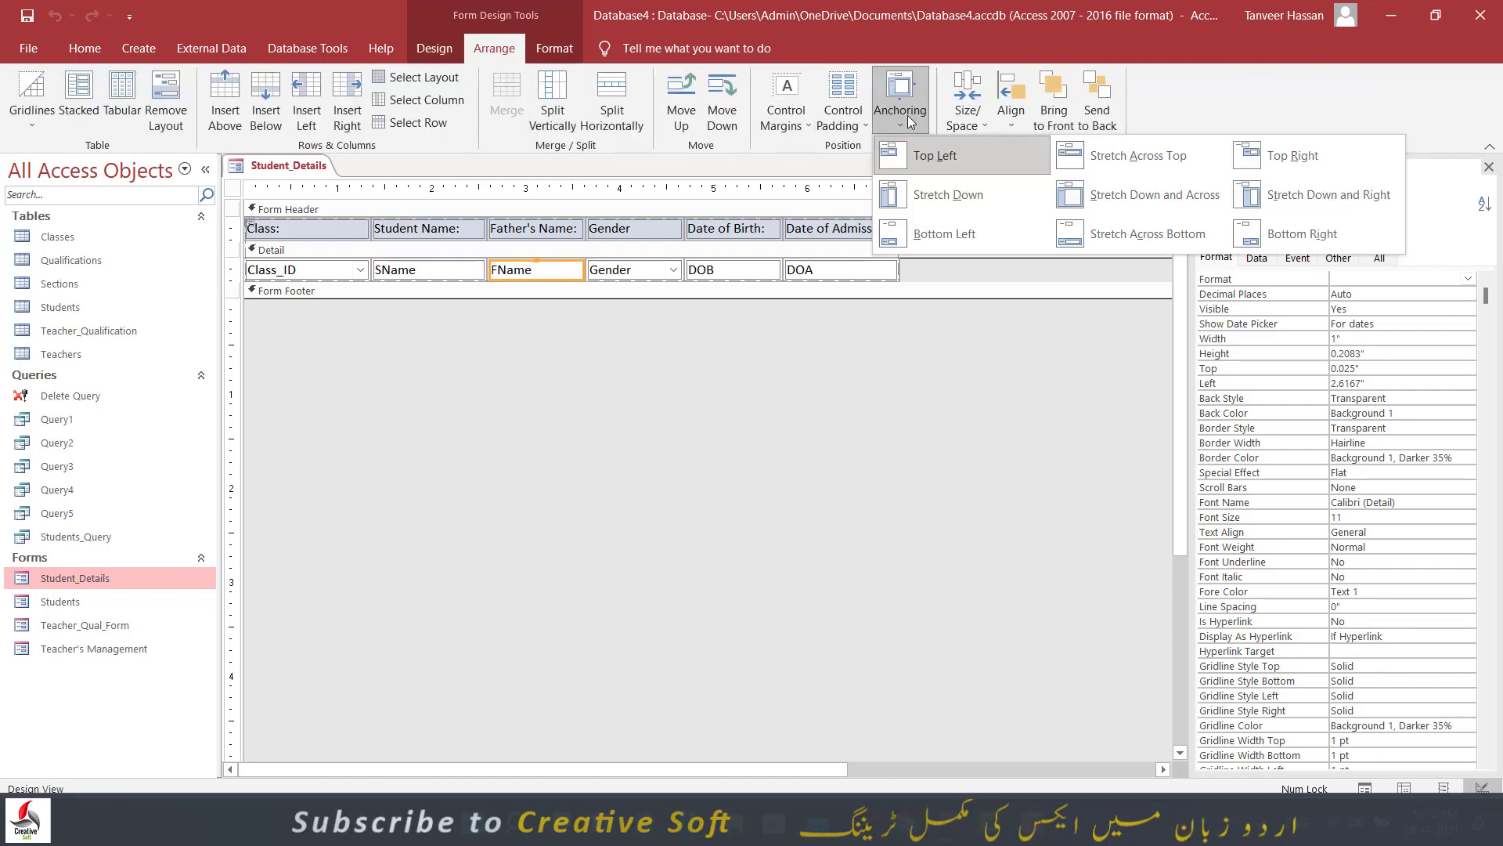
left_click(1115, 160)
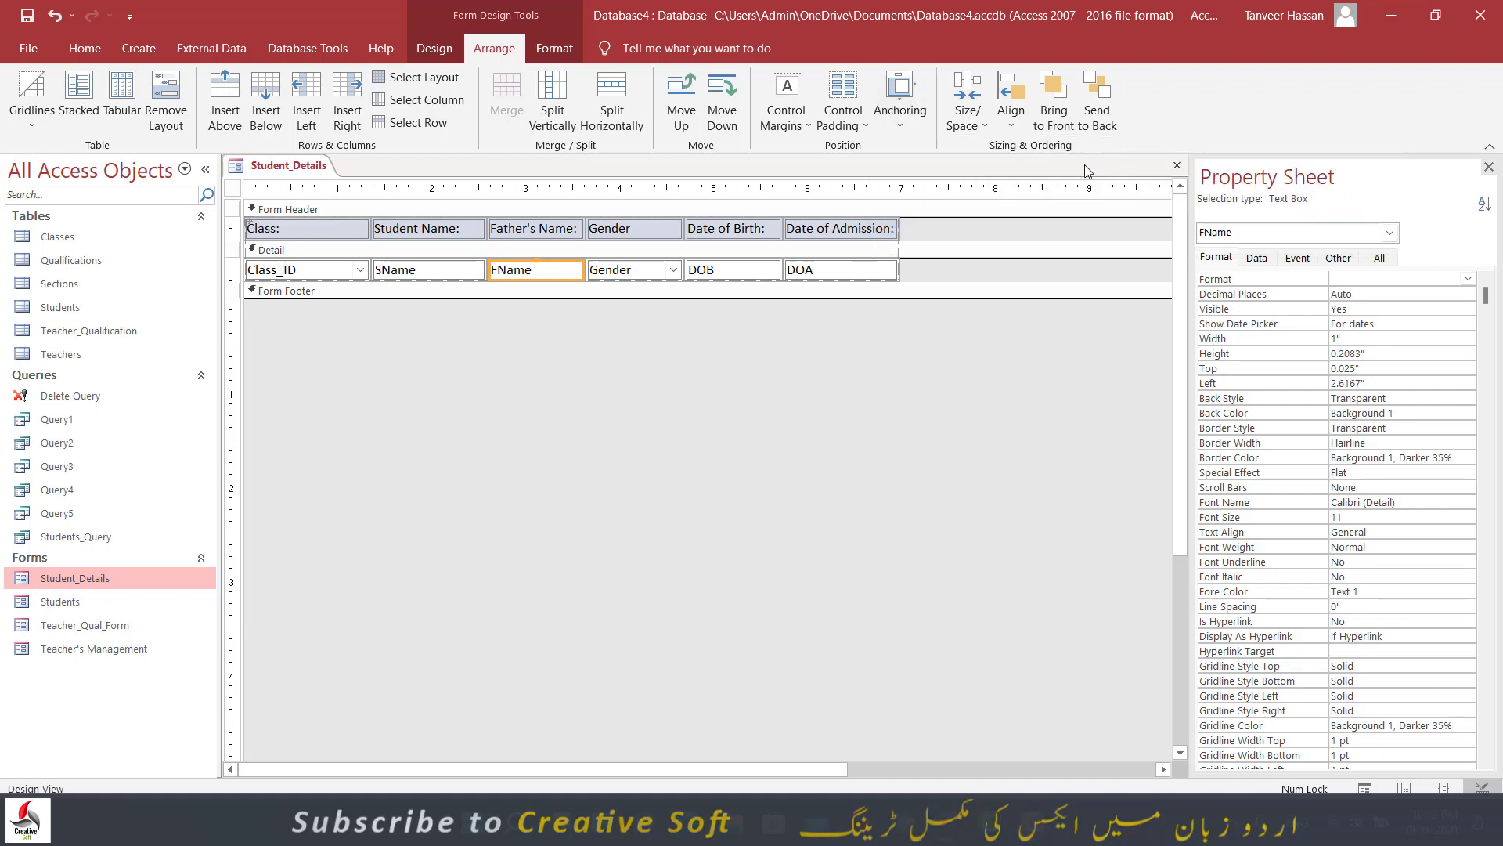
- Set the anchoring of the Gender combo box to Stretch Across Top
left_click(636, 269)
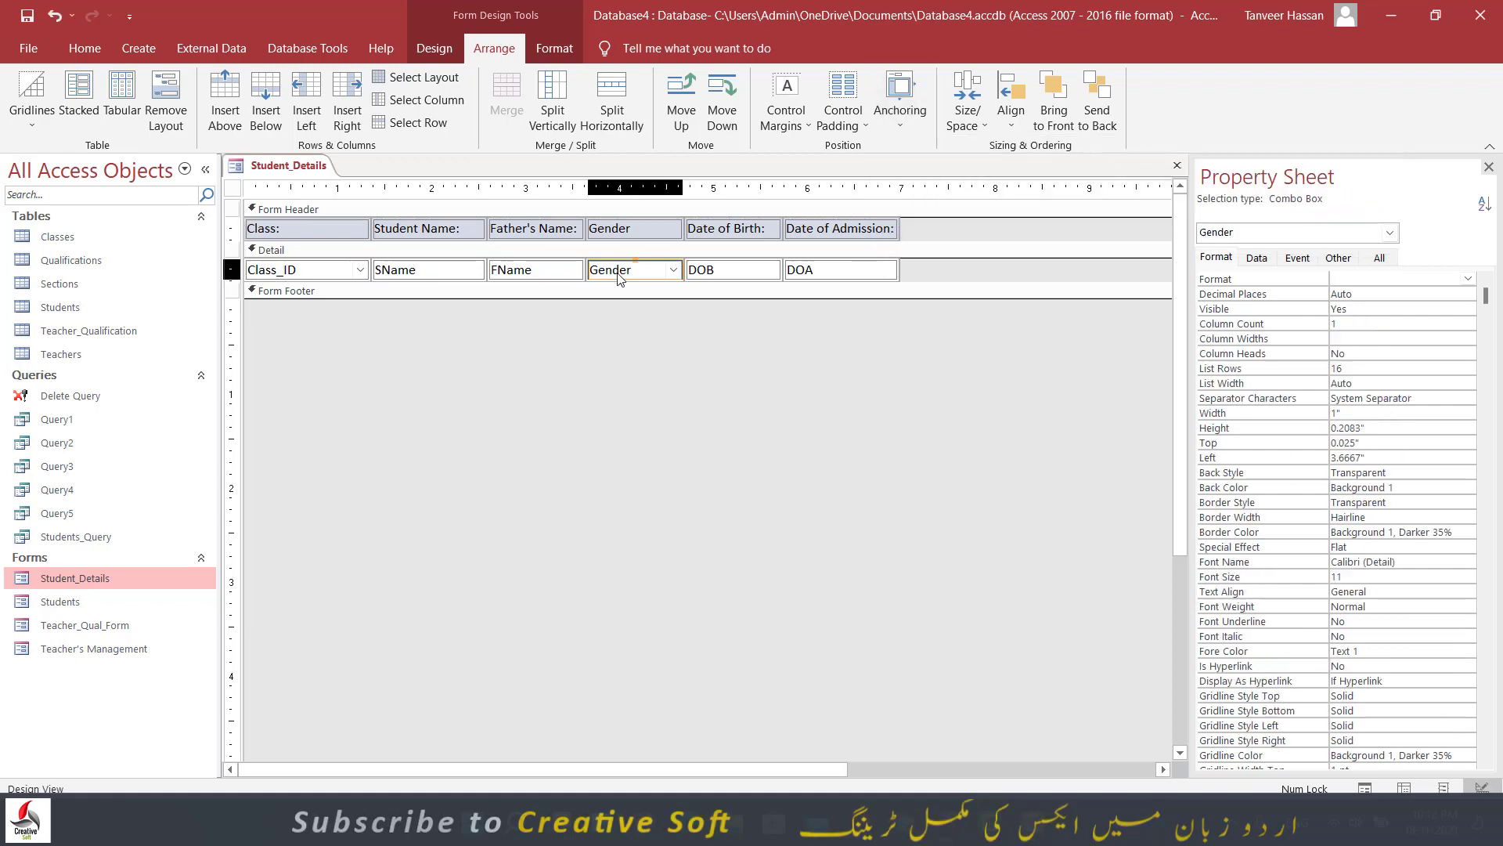
left_click(908, 116)
left_click(1120, 162)
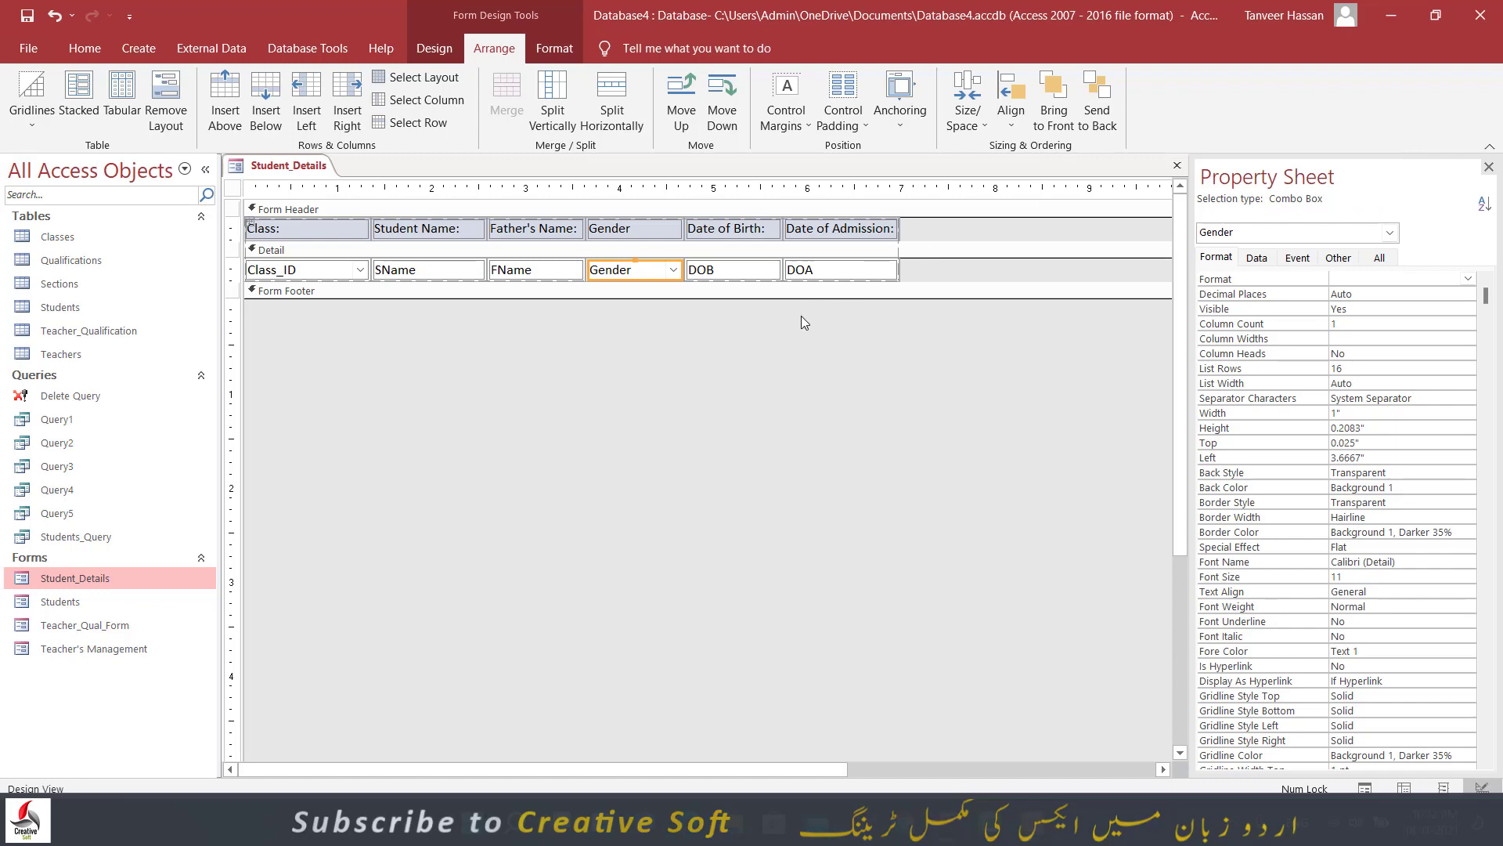
- Check the columns in Form View with the window narrowed, widened and maximized, and return the form to Design View
left_click(434, 48)
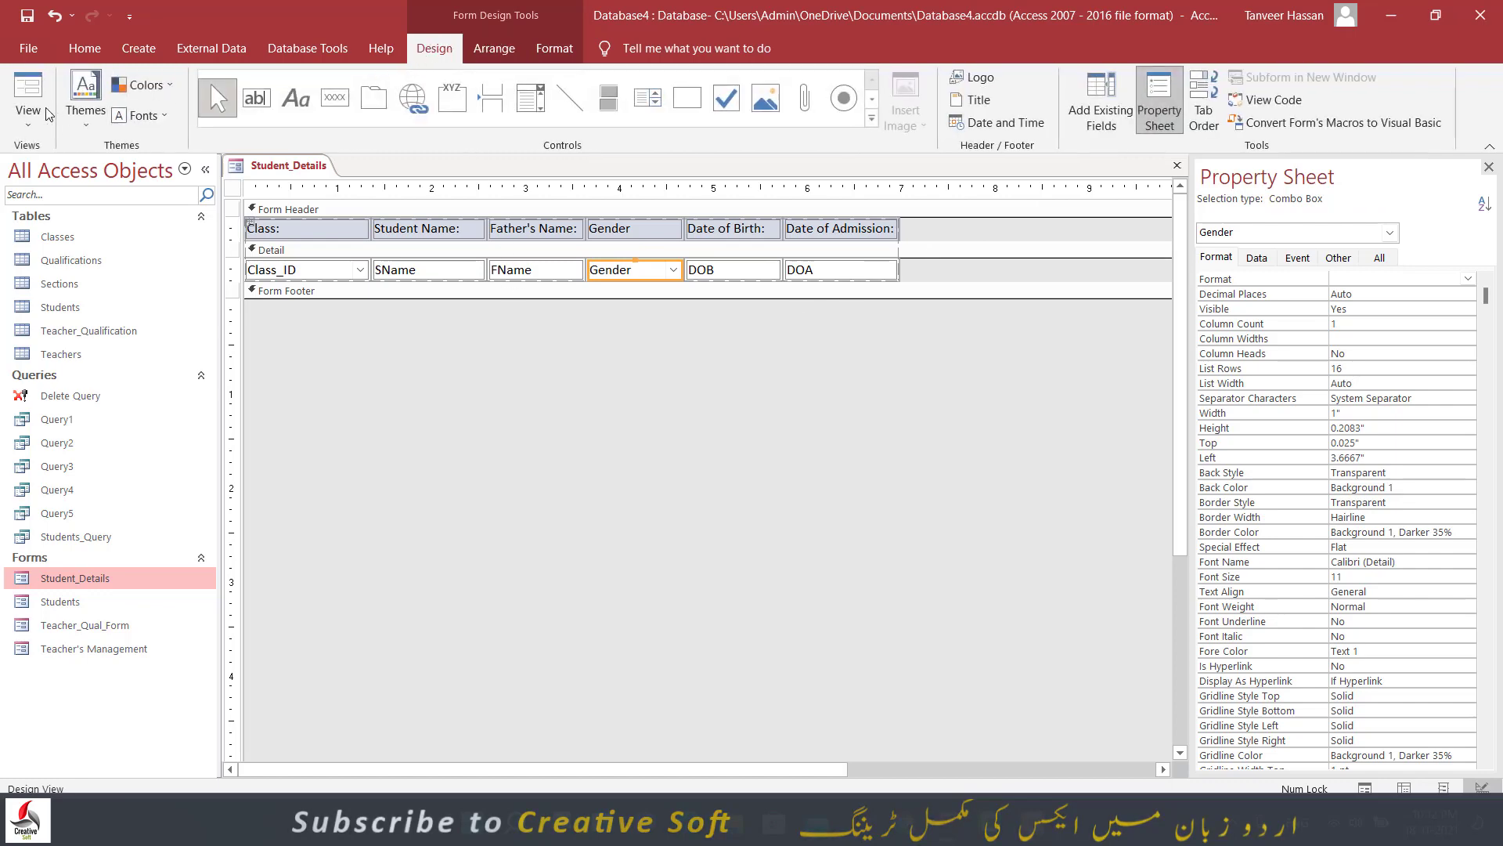
left_click(29, 92)
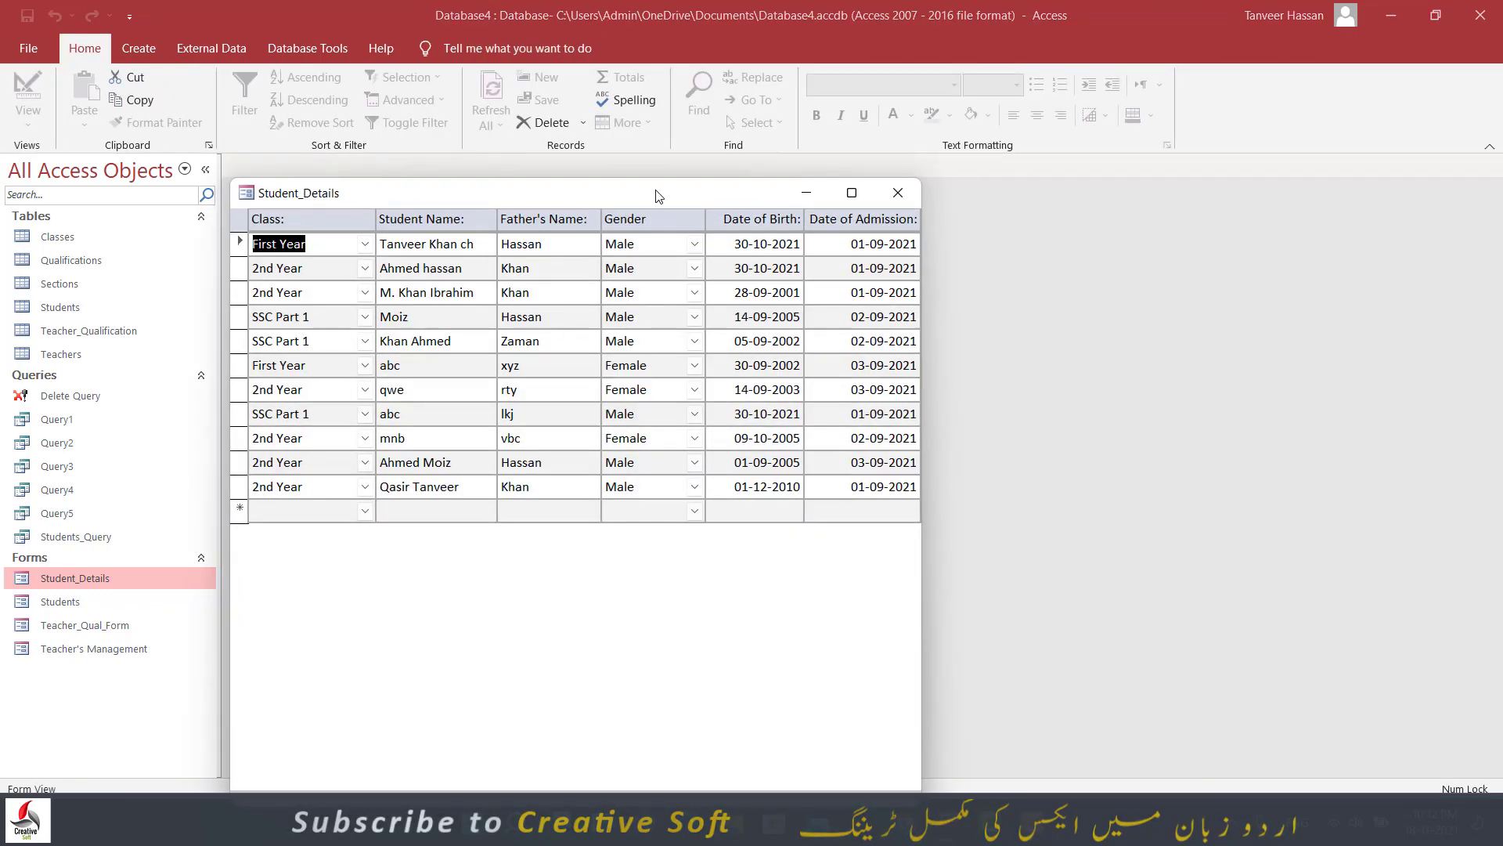
left_click_drag(658, 196, 736, 86)
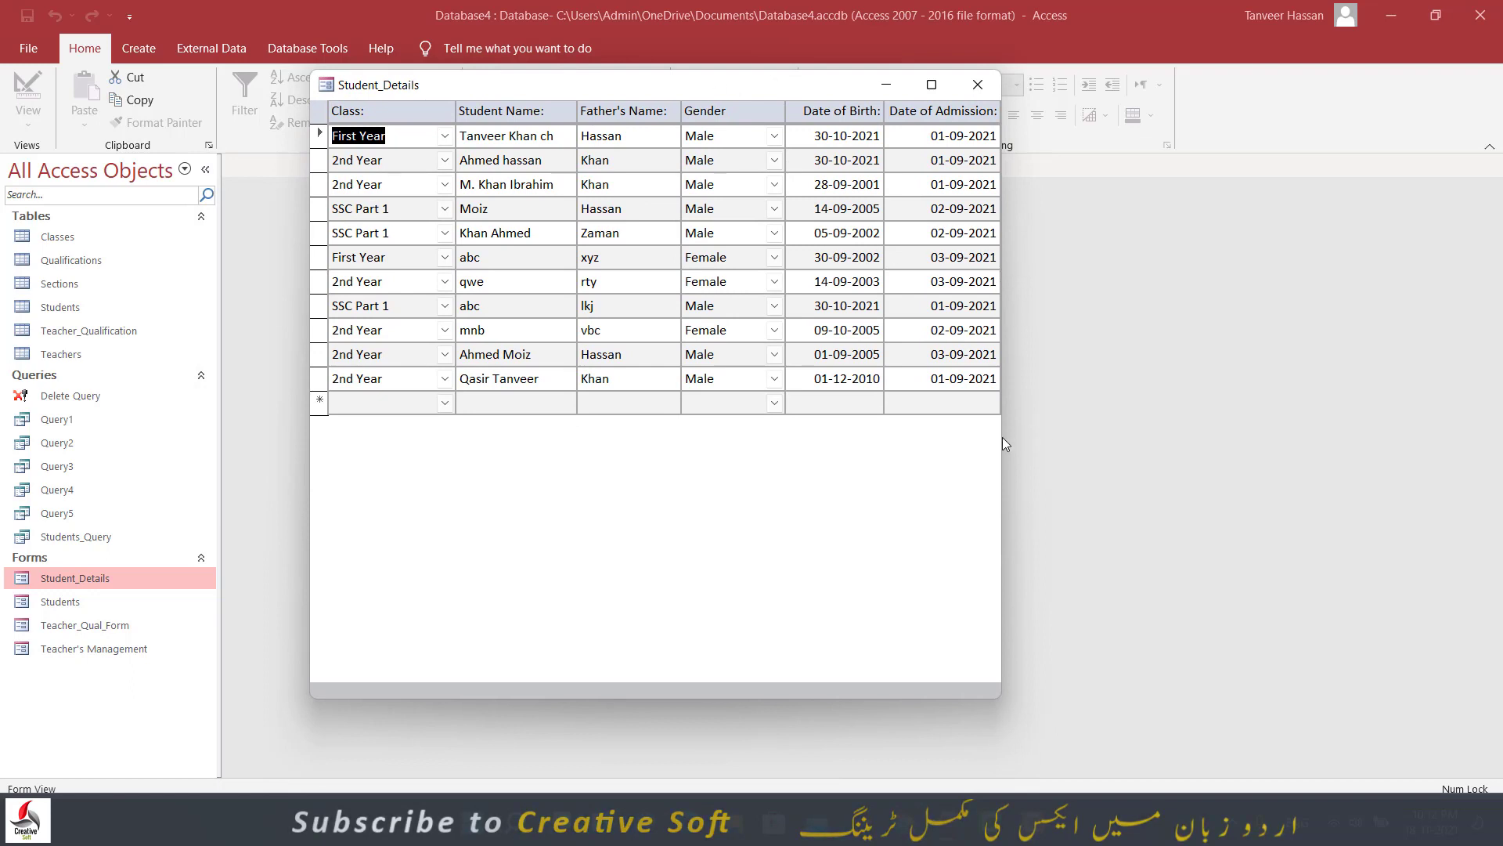
left_click_drag(1006, 437, 635, 474)
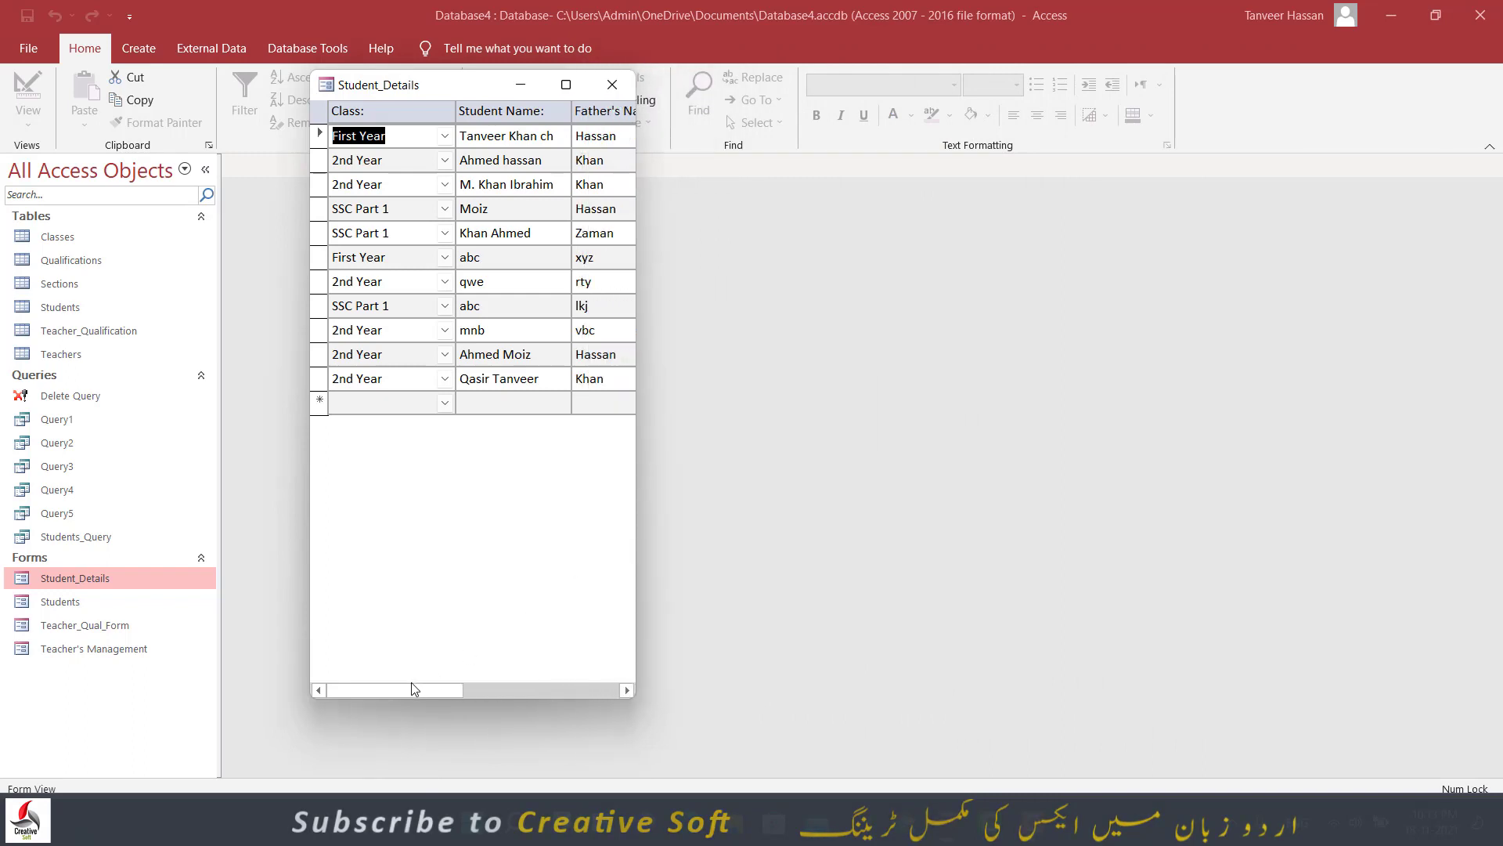
mouse_move(391, 688)
left_mouse_down()
mouse_move(571, 688)
mouse_move(364, 697)
left_mouse_up()
left_click_drag(636, 454, 1259, 428)
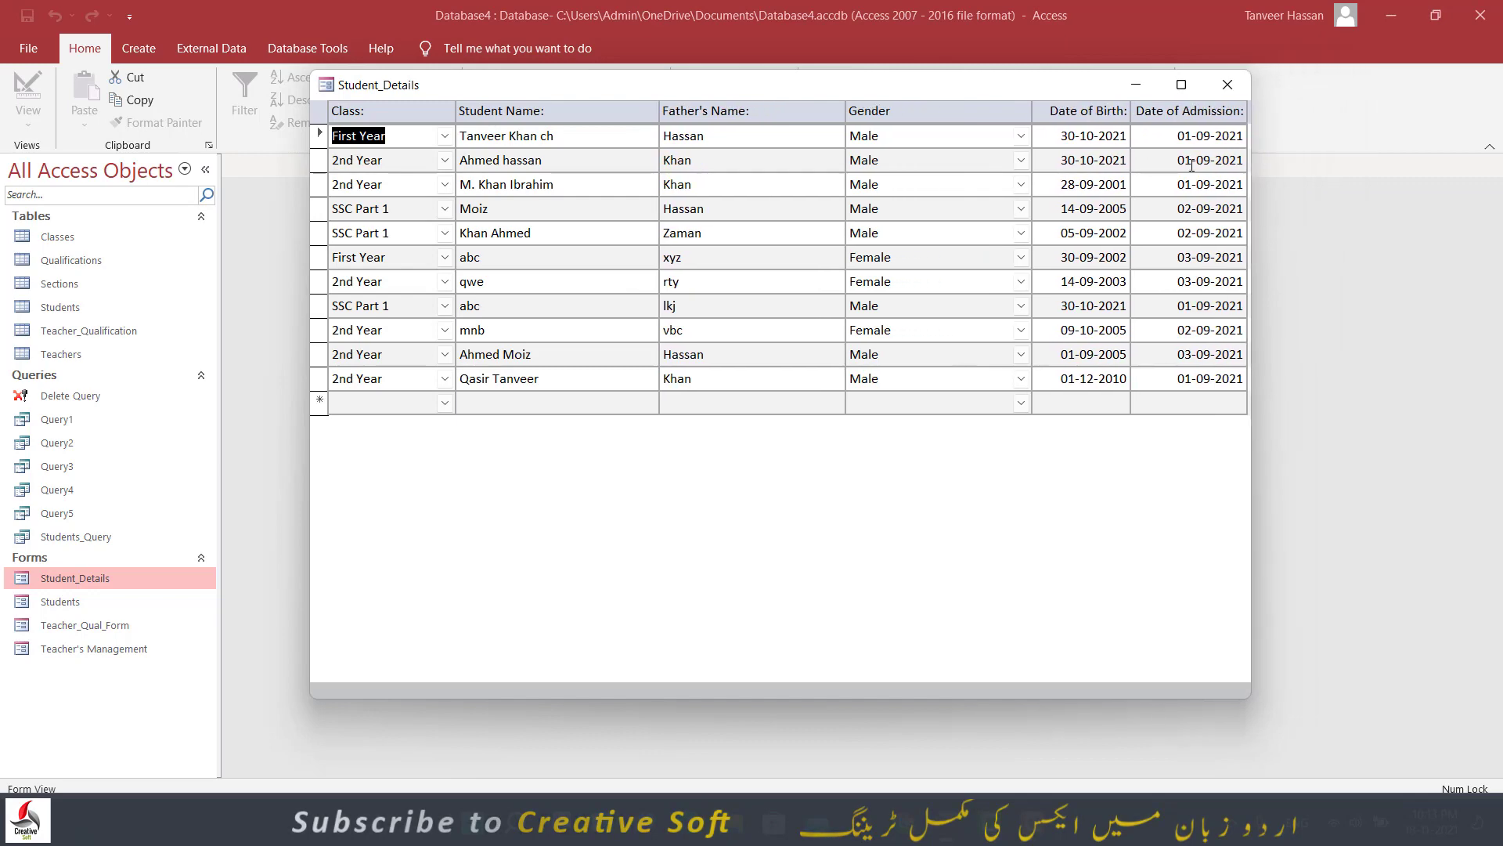
left_click(1181, 85)
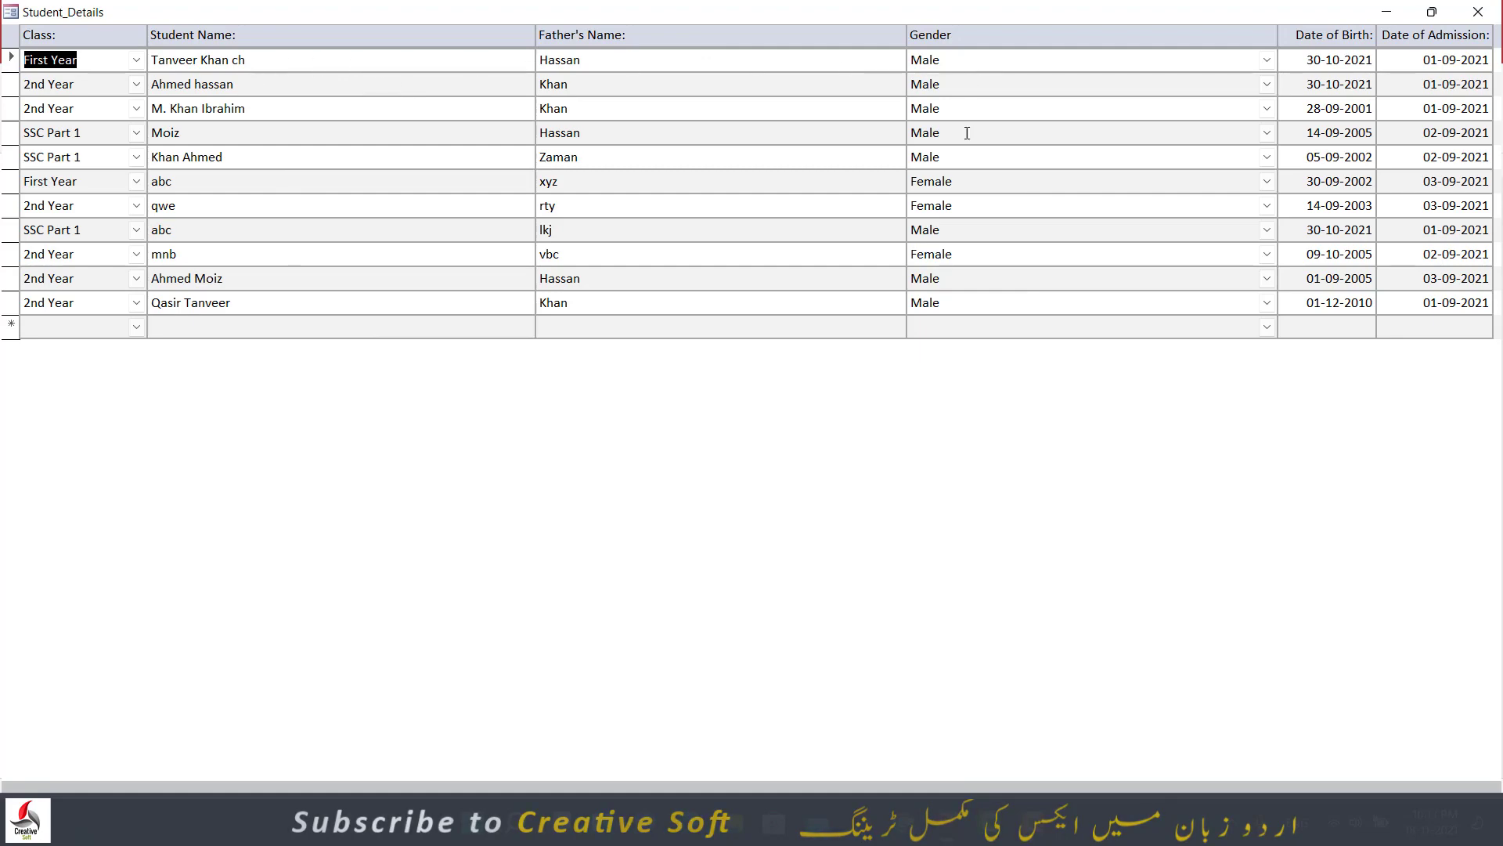
right_click(789, 13)
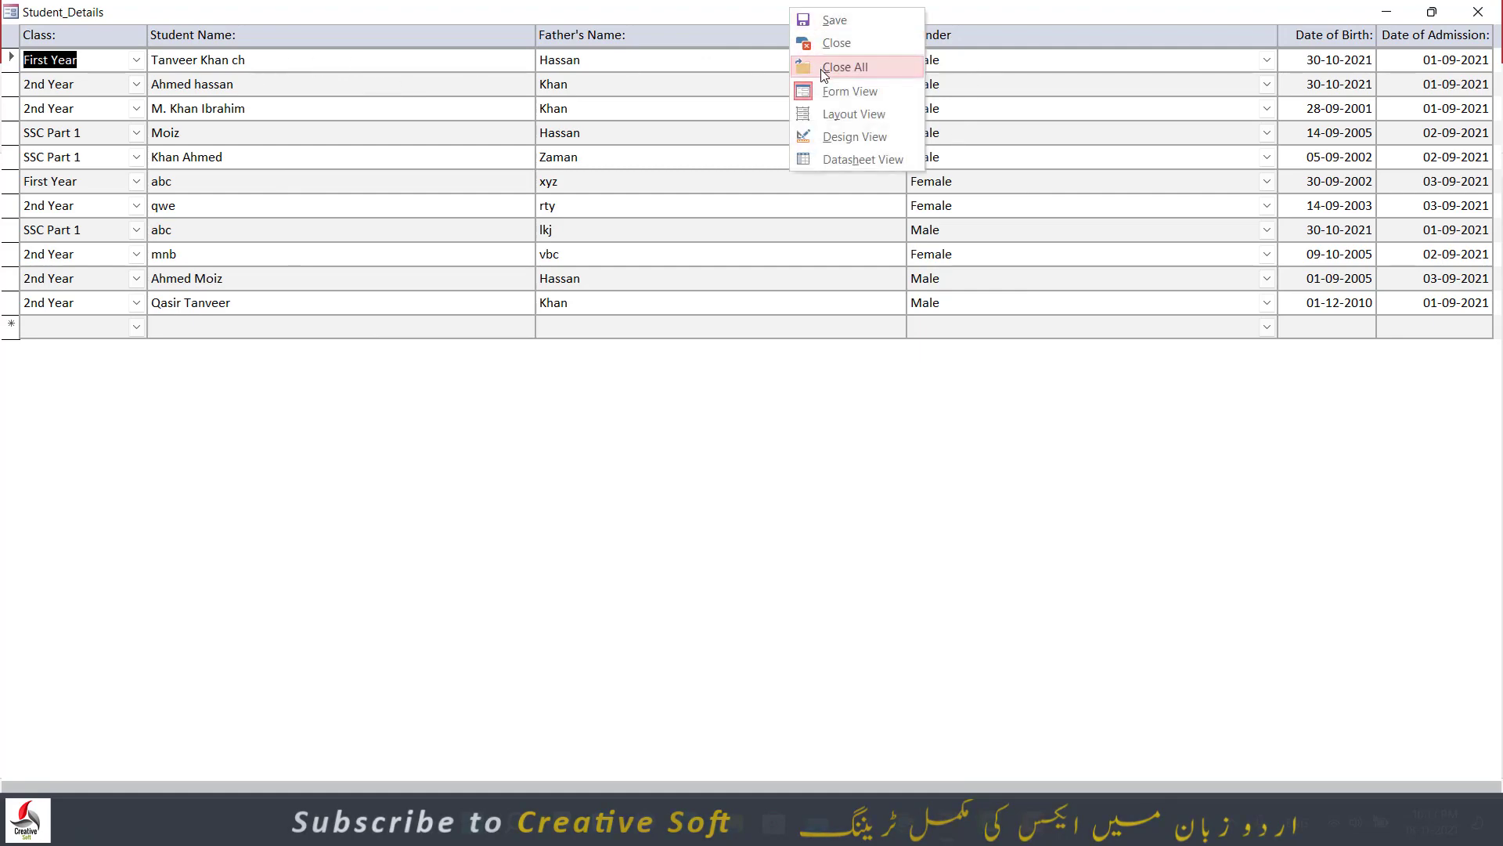
left_click(822, 132)
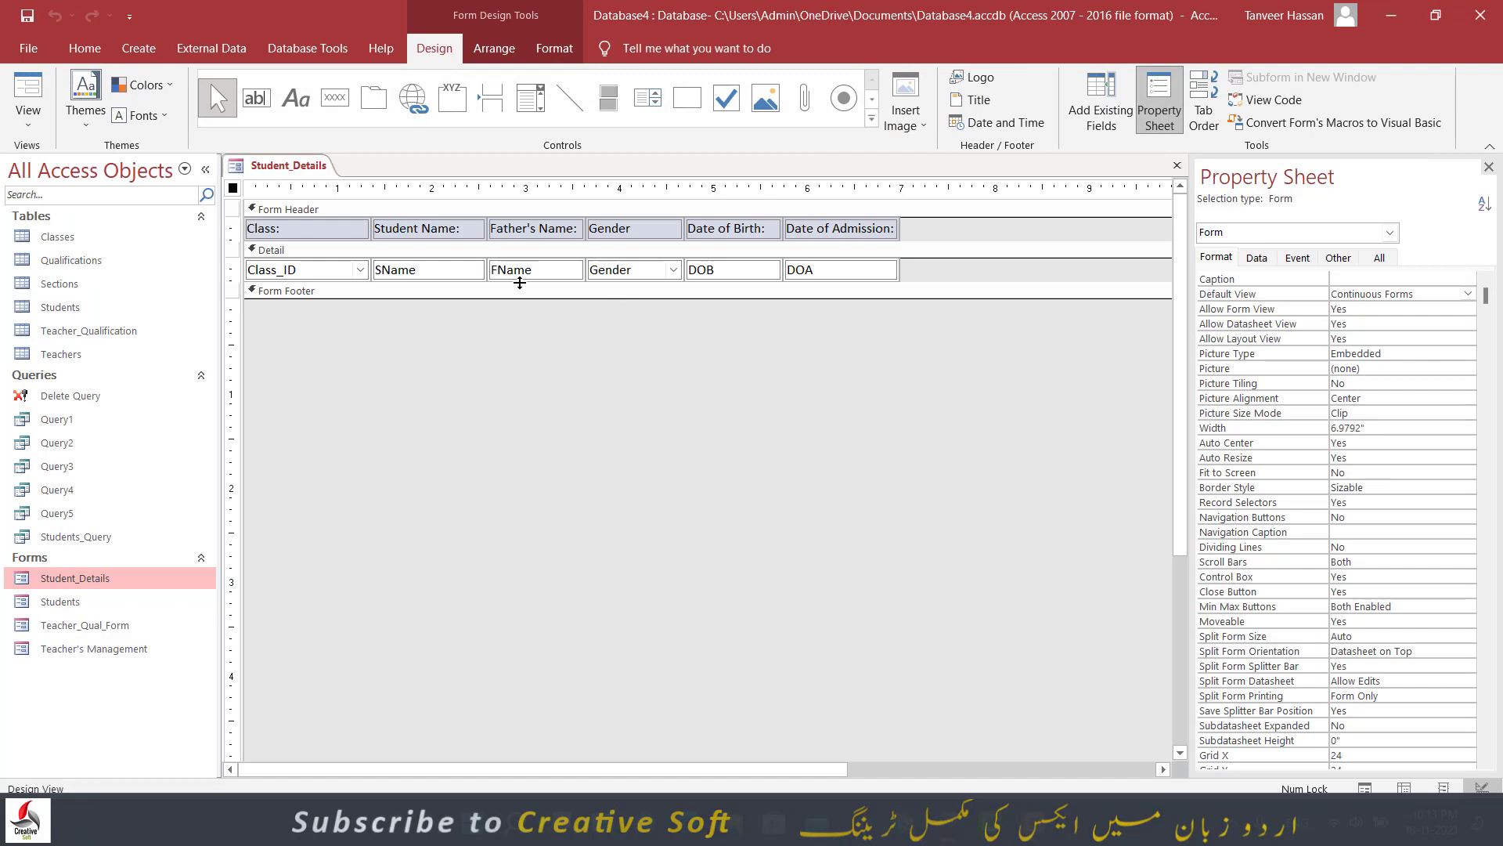
- Set the anchoring of all six Detail controls, from Class_ID through DOA, to Stretch Across Top
left_click(334, 274)
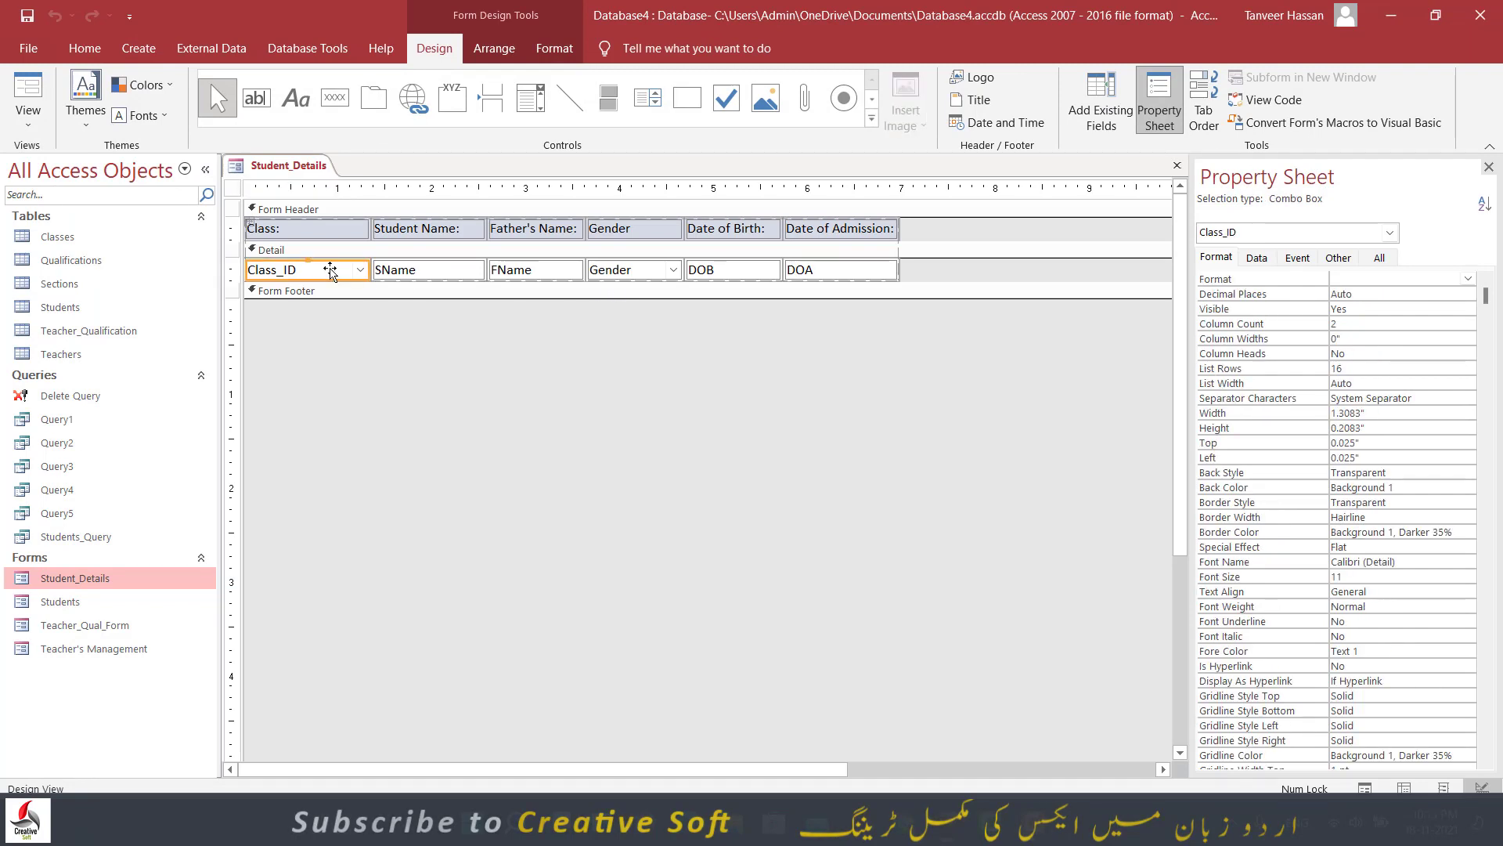
left_click(445, 271, "shift")
left_click(559, 274, "shift")
left_click(630, 274, "shift")
left_click(729, 272, "shift")
left_click(826, 272, "shift")
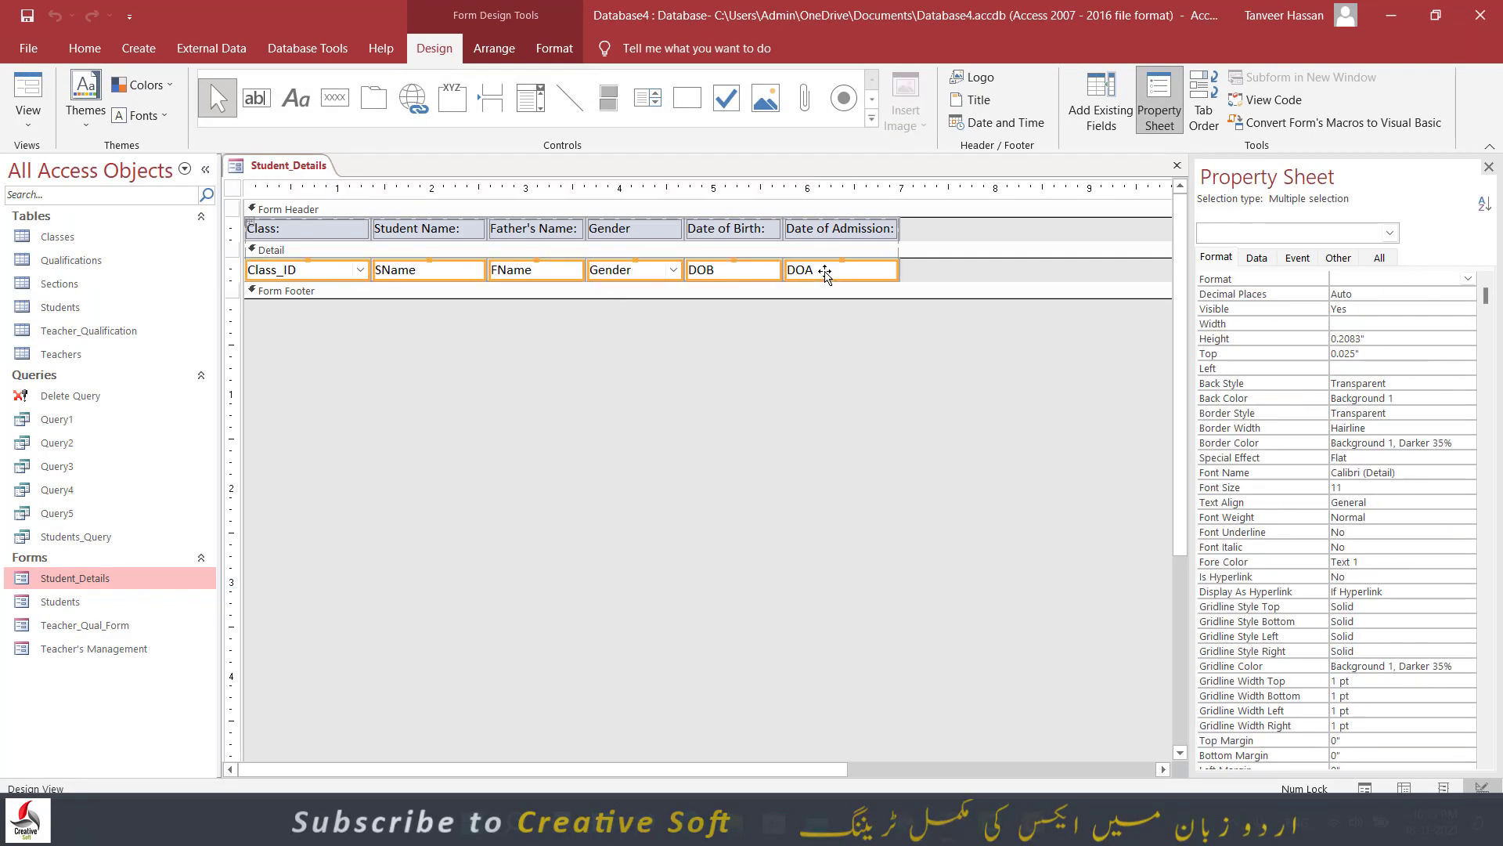
left_click(494, 47)
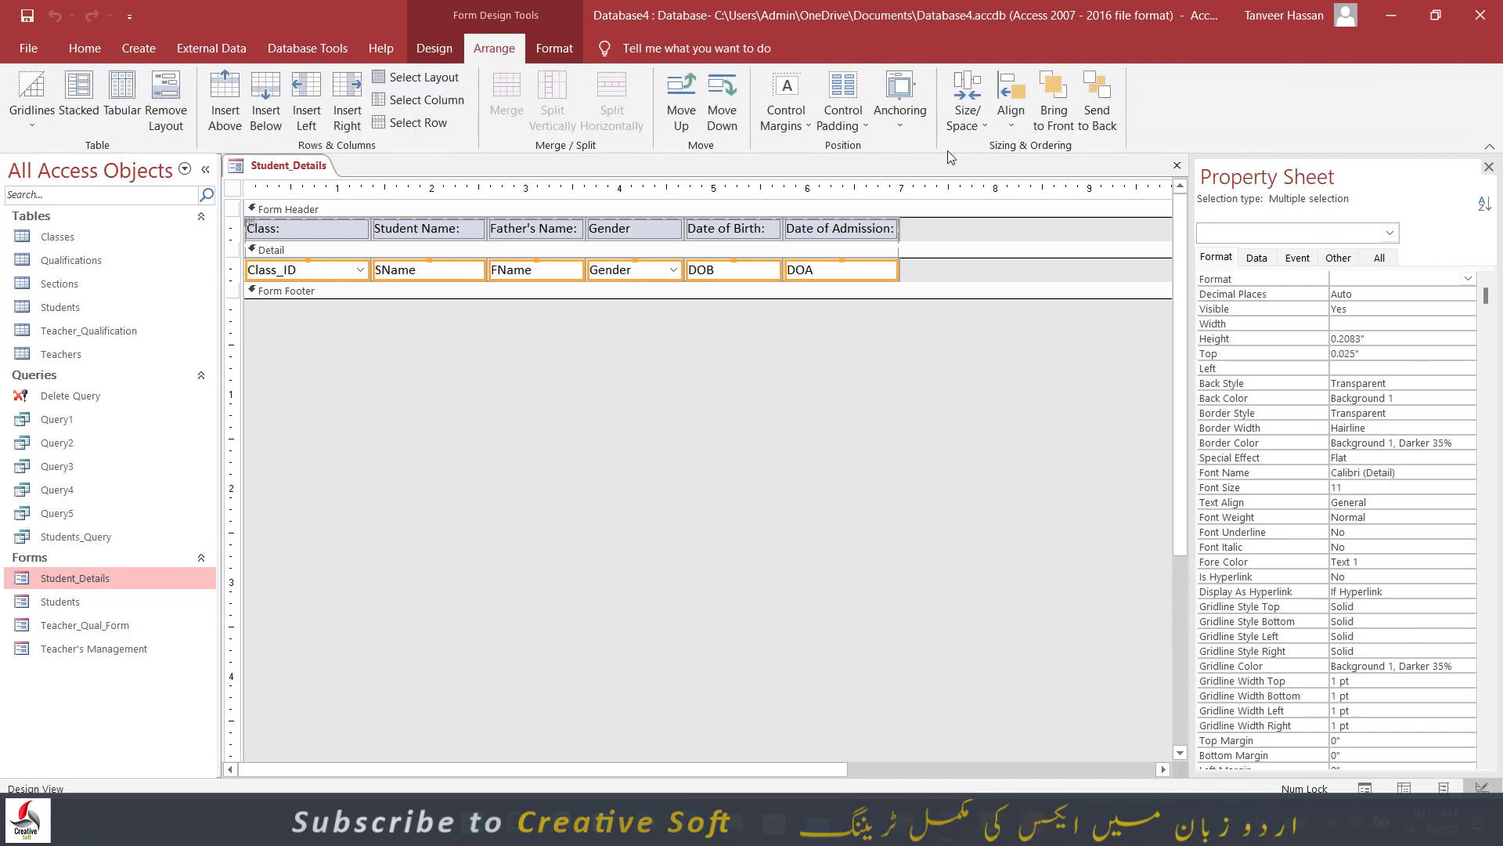
left_click(901, 117)
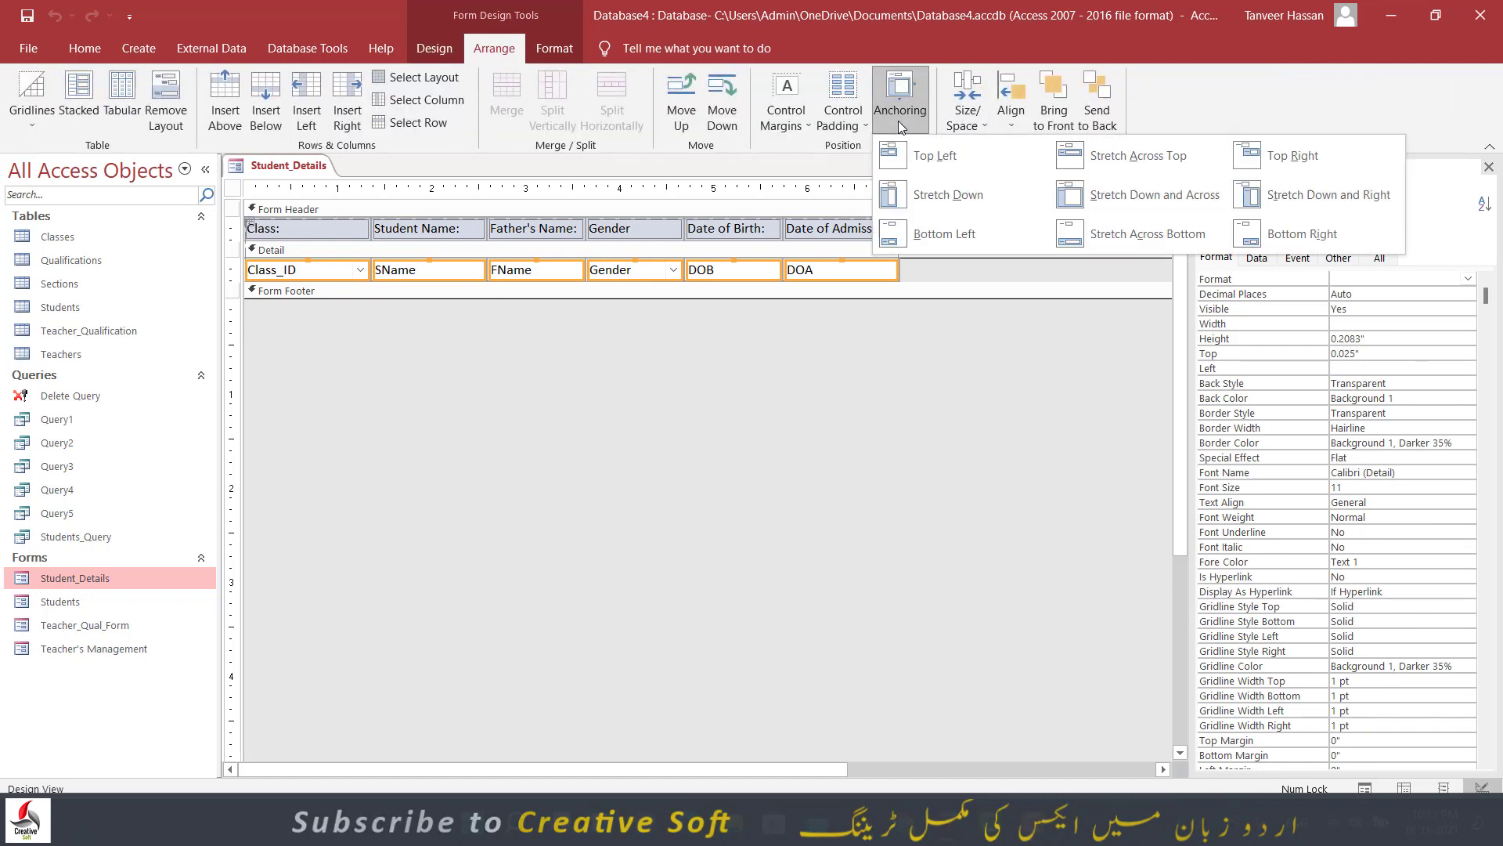
left_click(1102, 154)
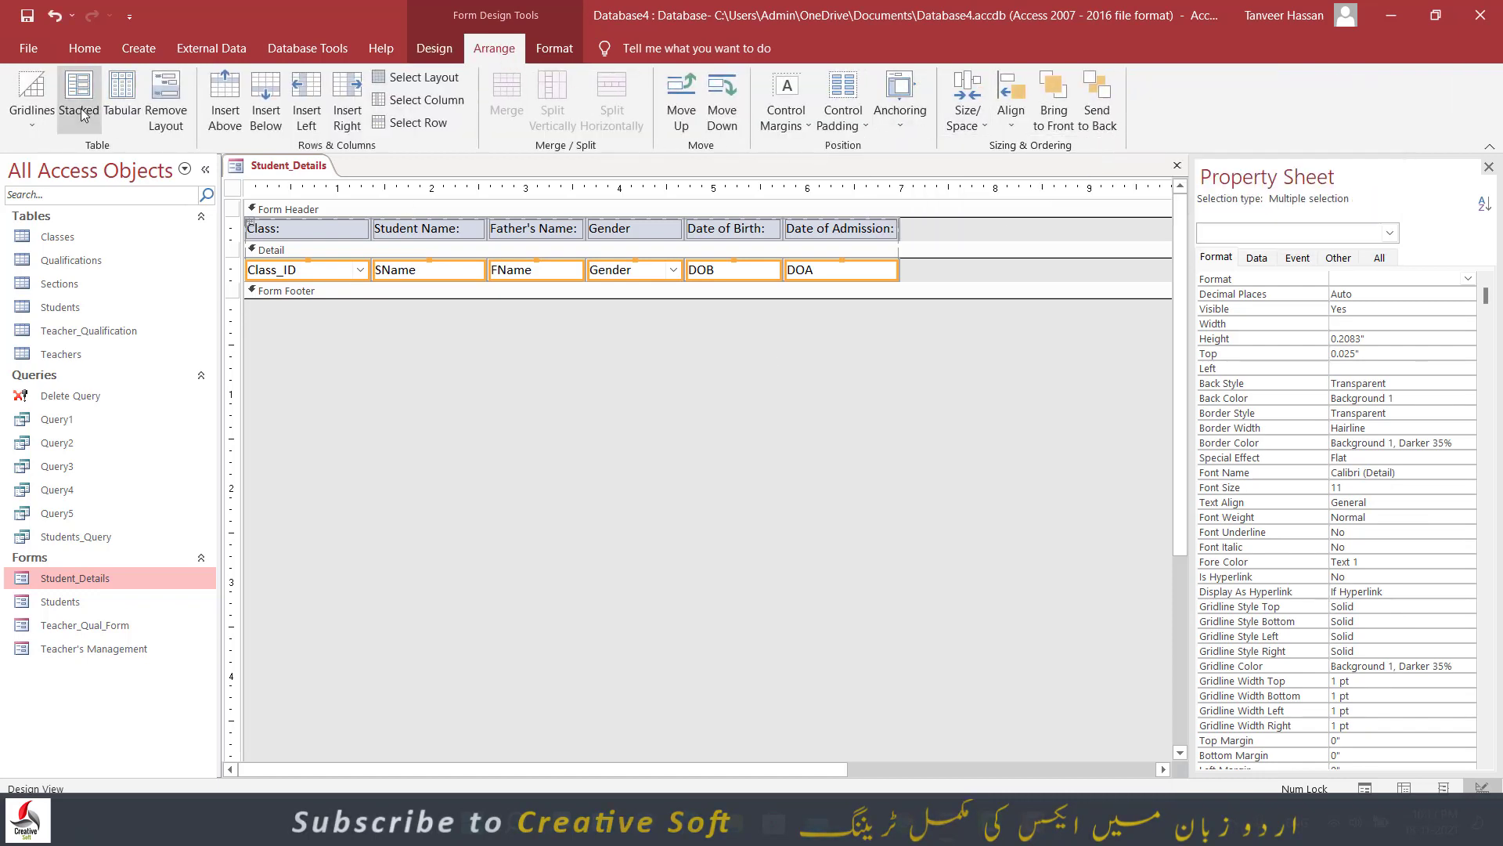
- Check how the columns stretch in Form View with the window widened and maximized, and return the form to Design View
left_click(433, 47)
key("F5")
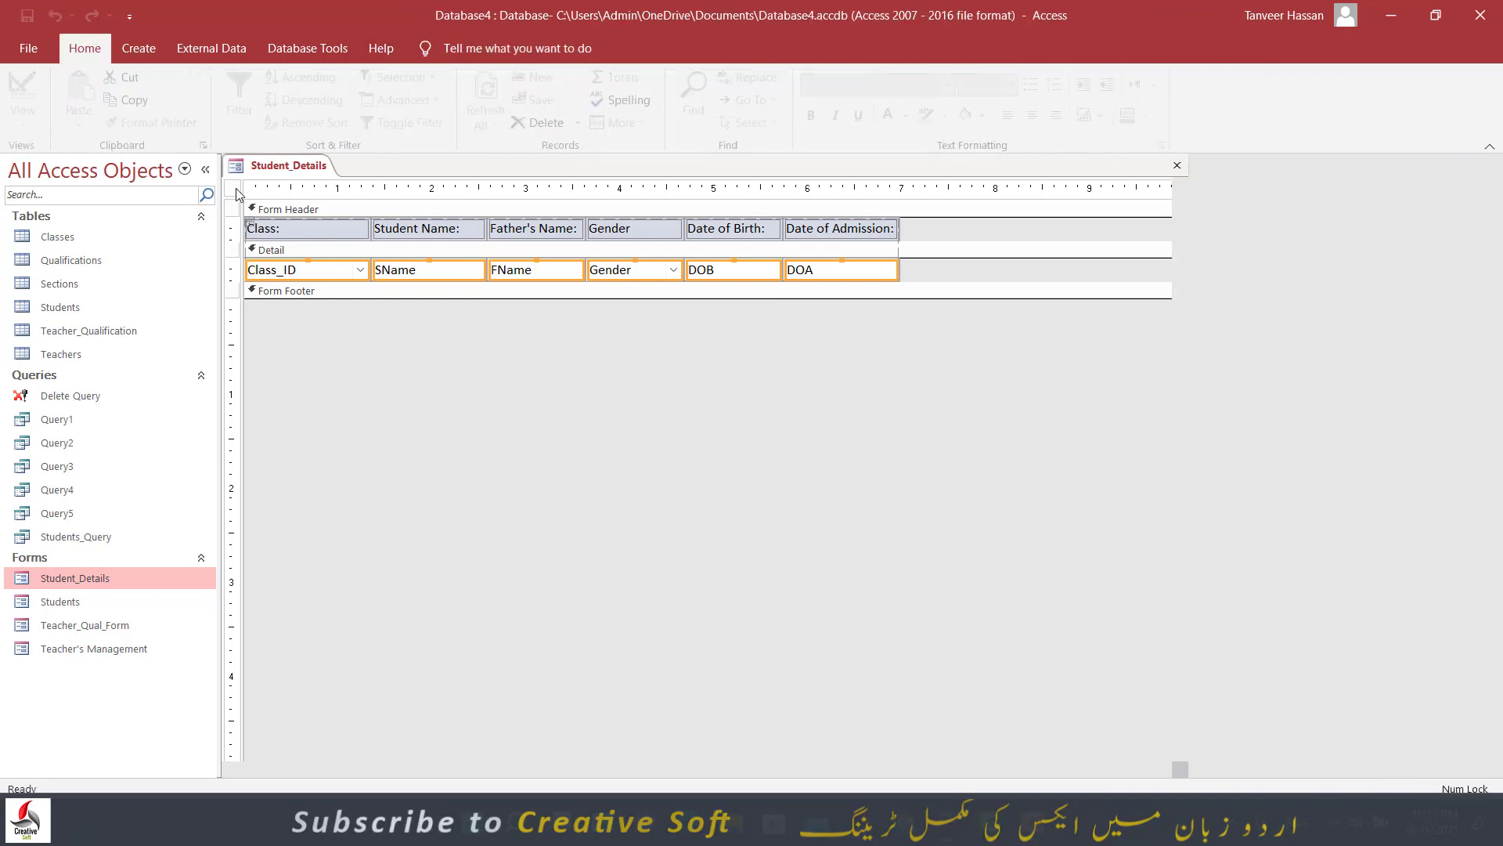
left_click_drag(663, 201, 684, 68)
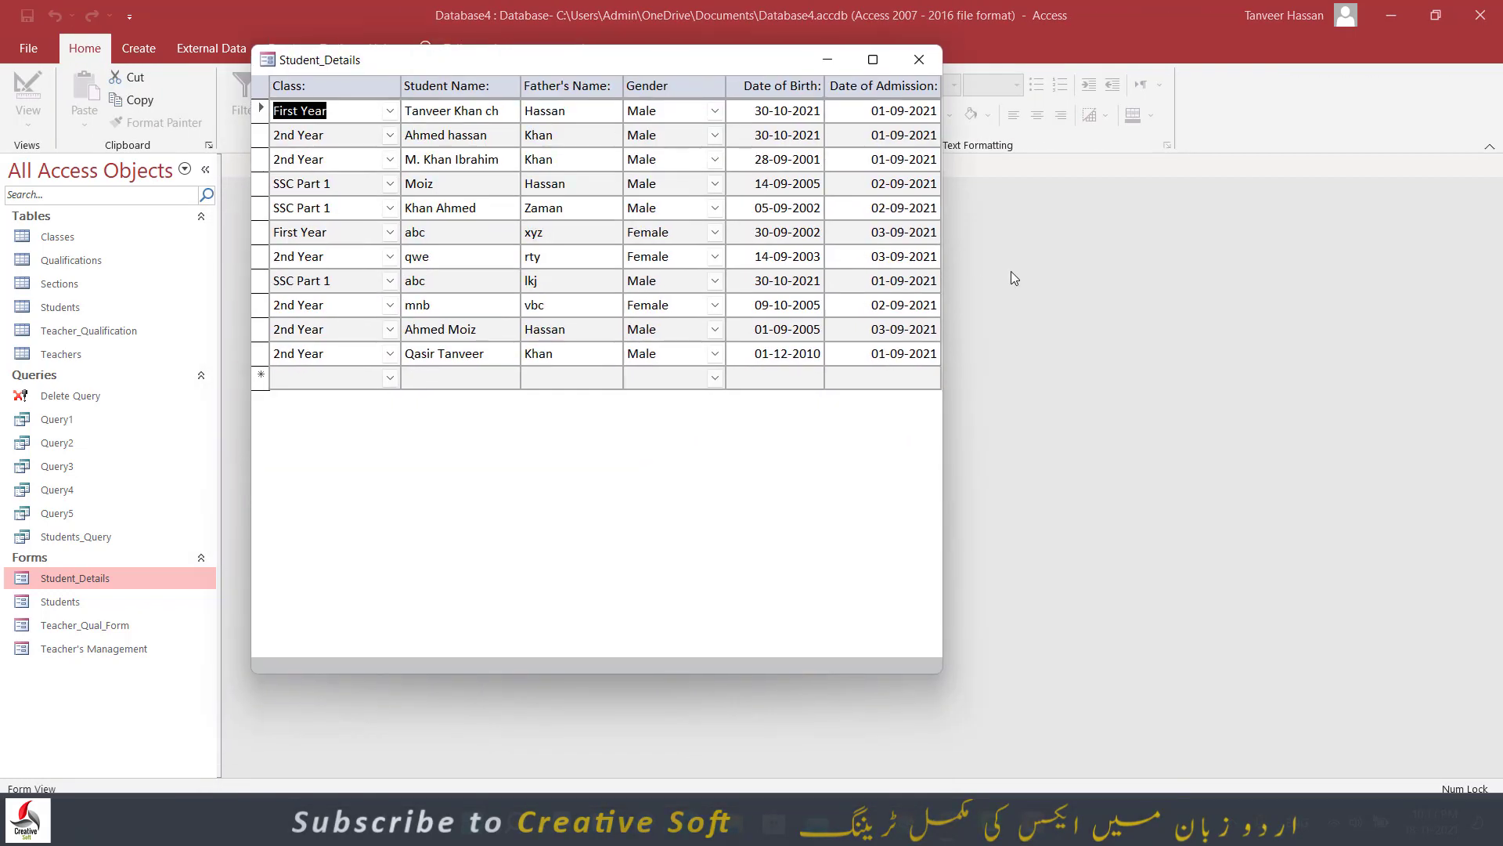
left_click_drag(946, 401, 1452, 375)
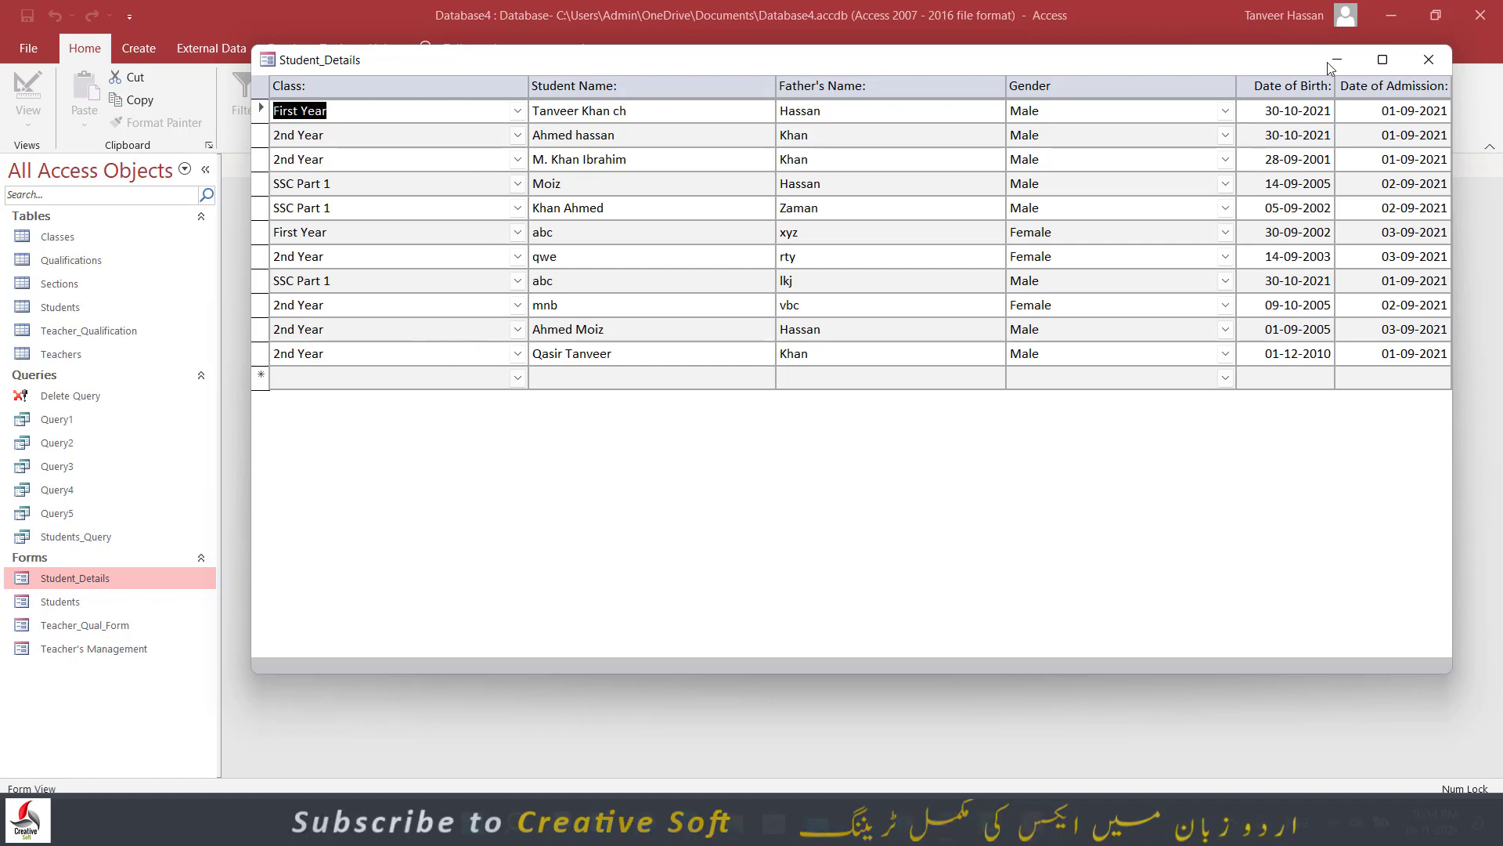
left_click(1383, 60)
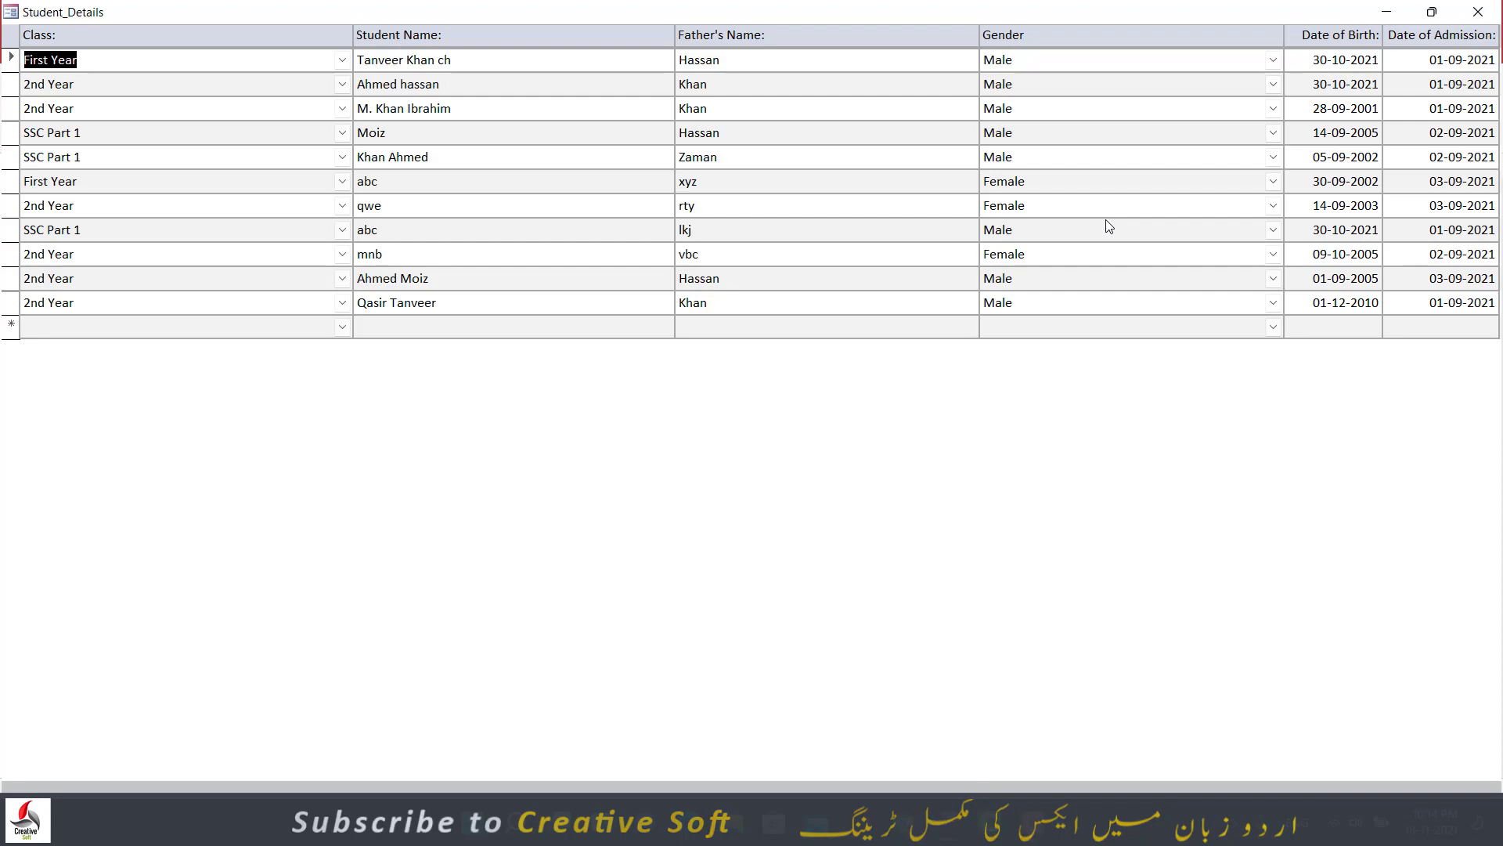
right_click(1055, 12)
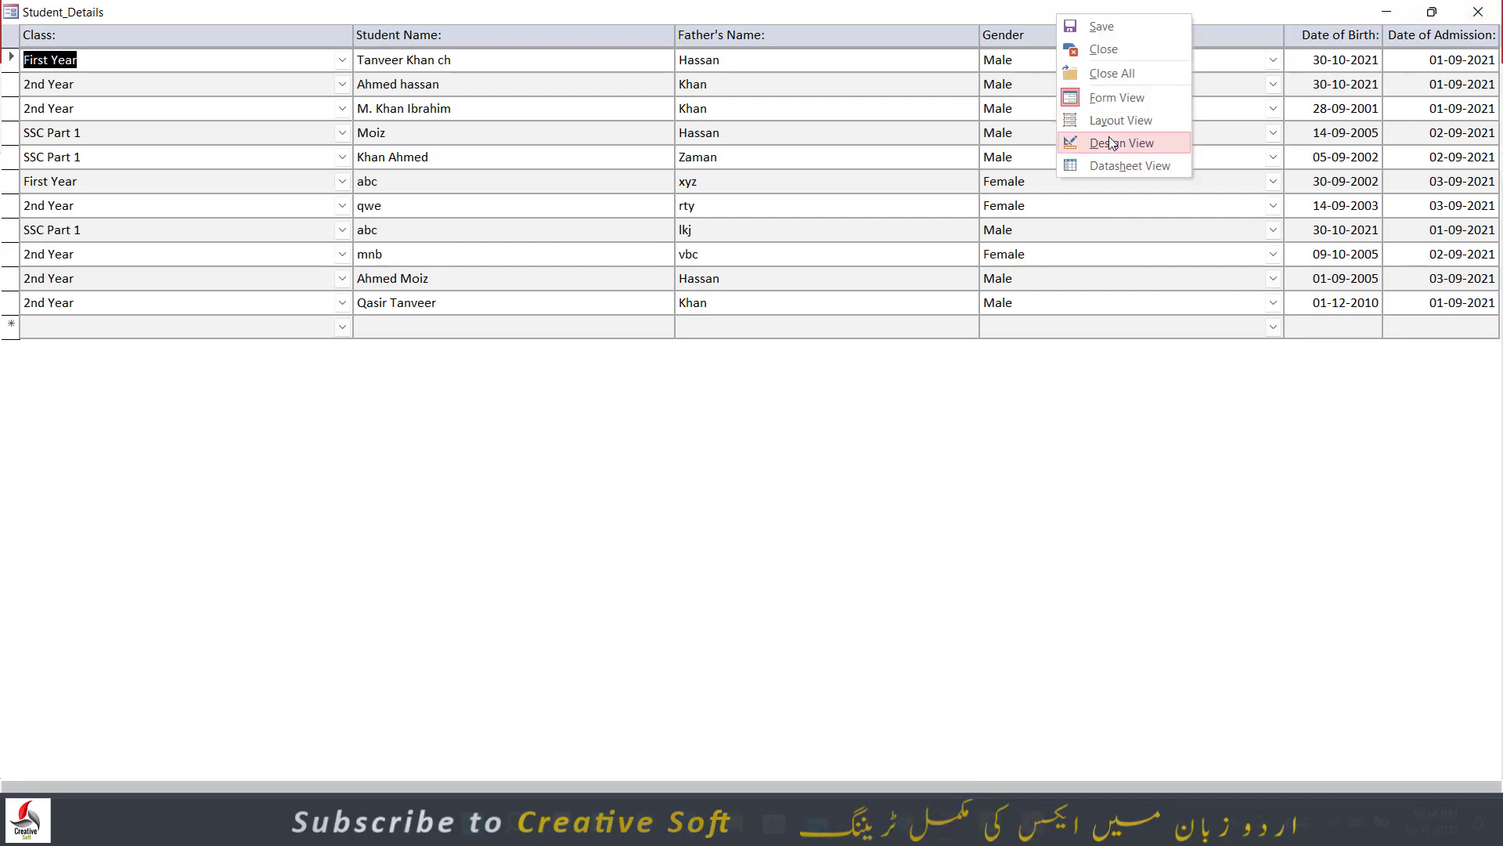
left_click(1112, 144)
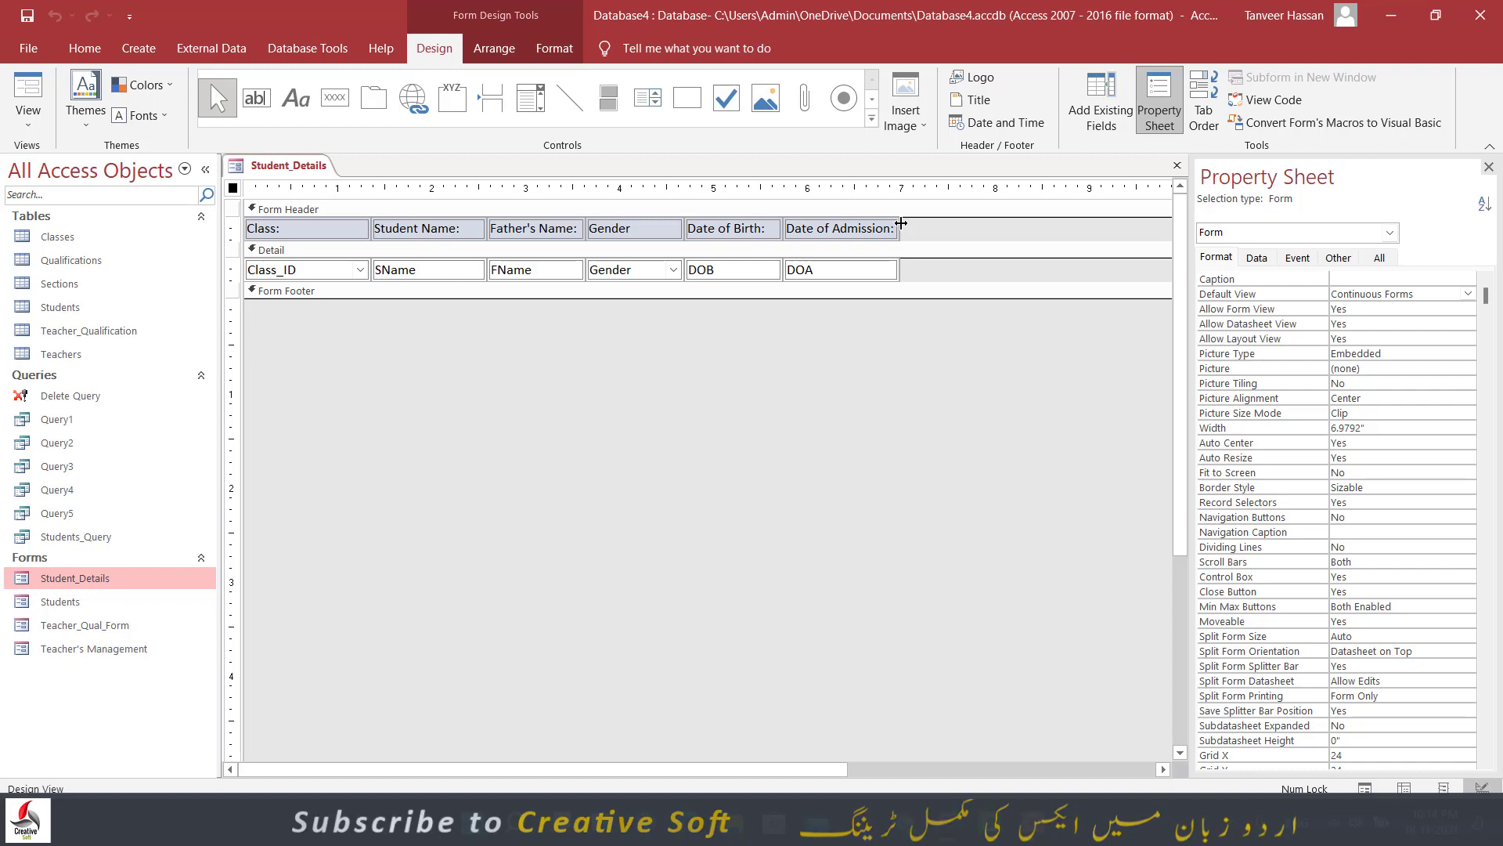
- Set the anchoring of the DOA text box and the DOB text box individually to Stretch Across Top
left_click(852, 274)
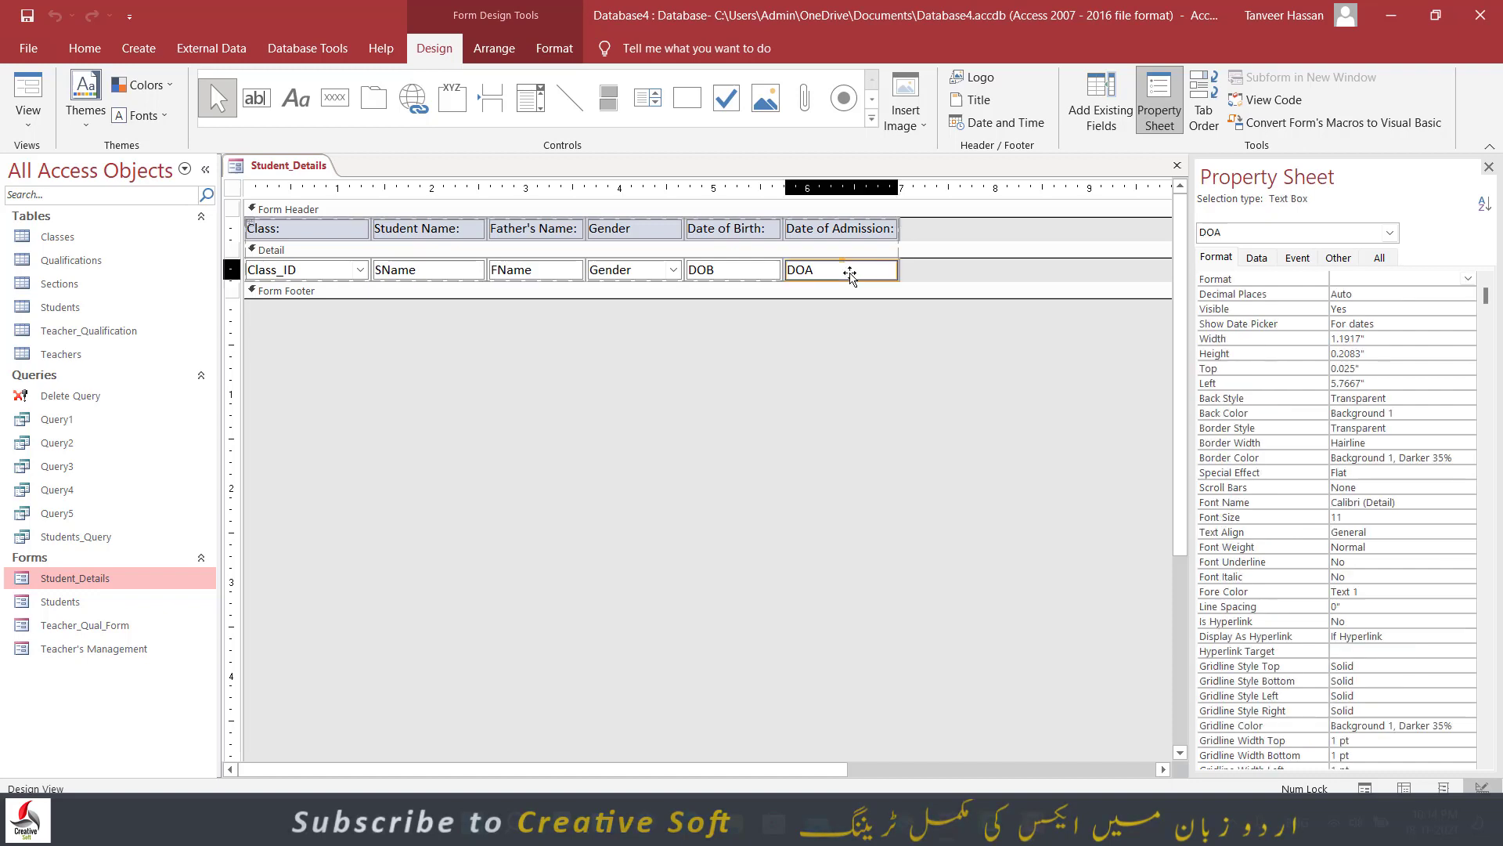
left_click(494, 48)
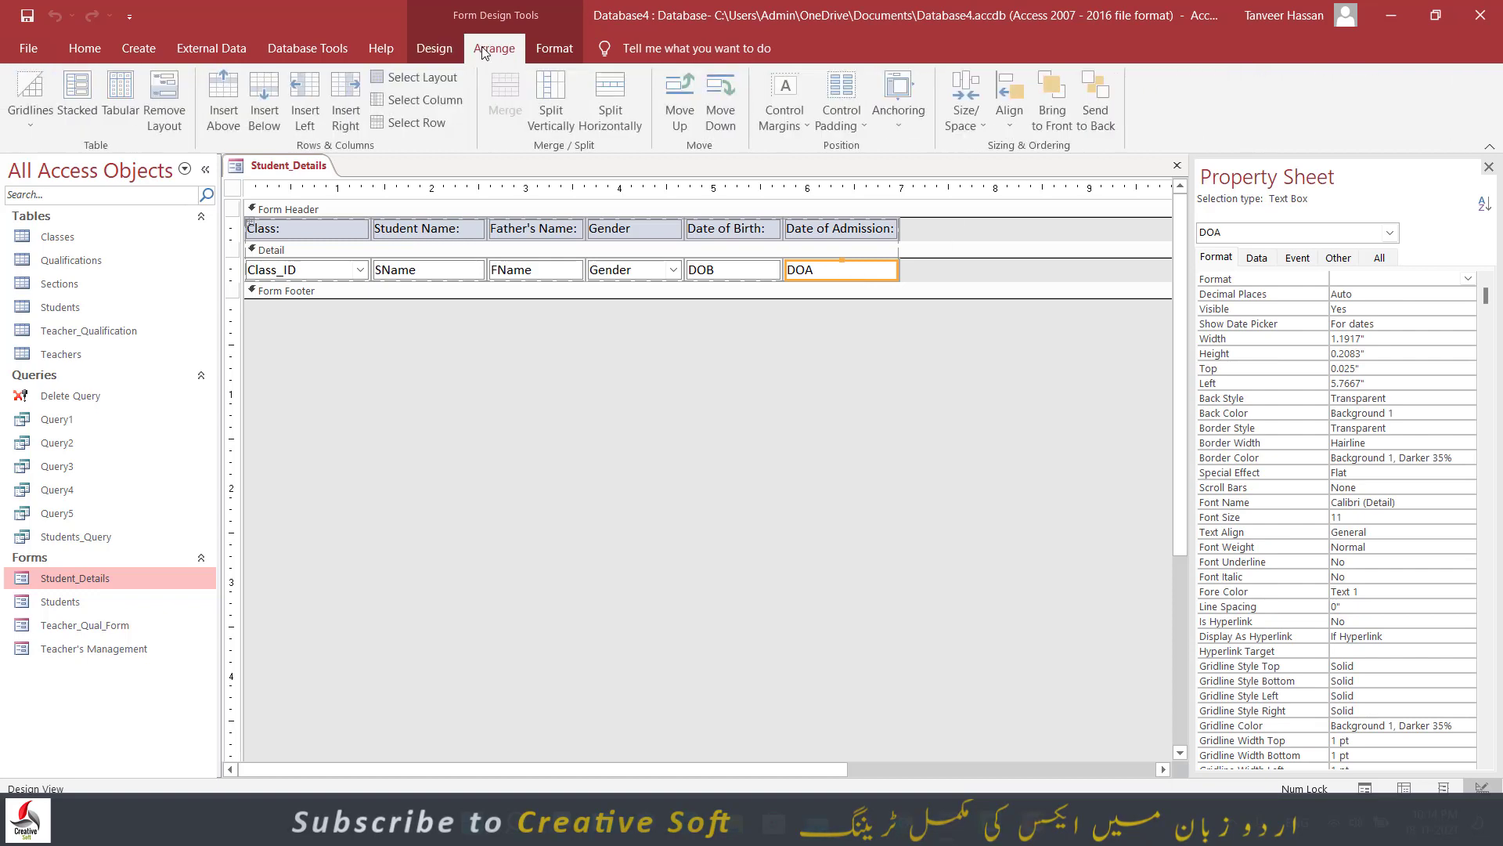
left_click(902, 102)
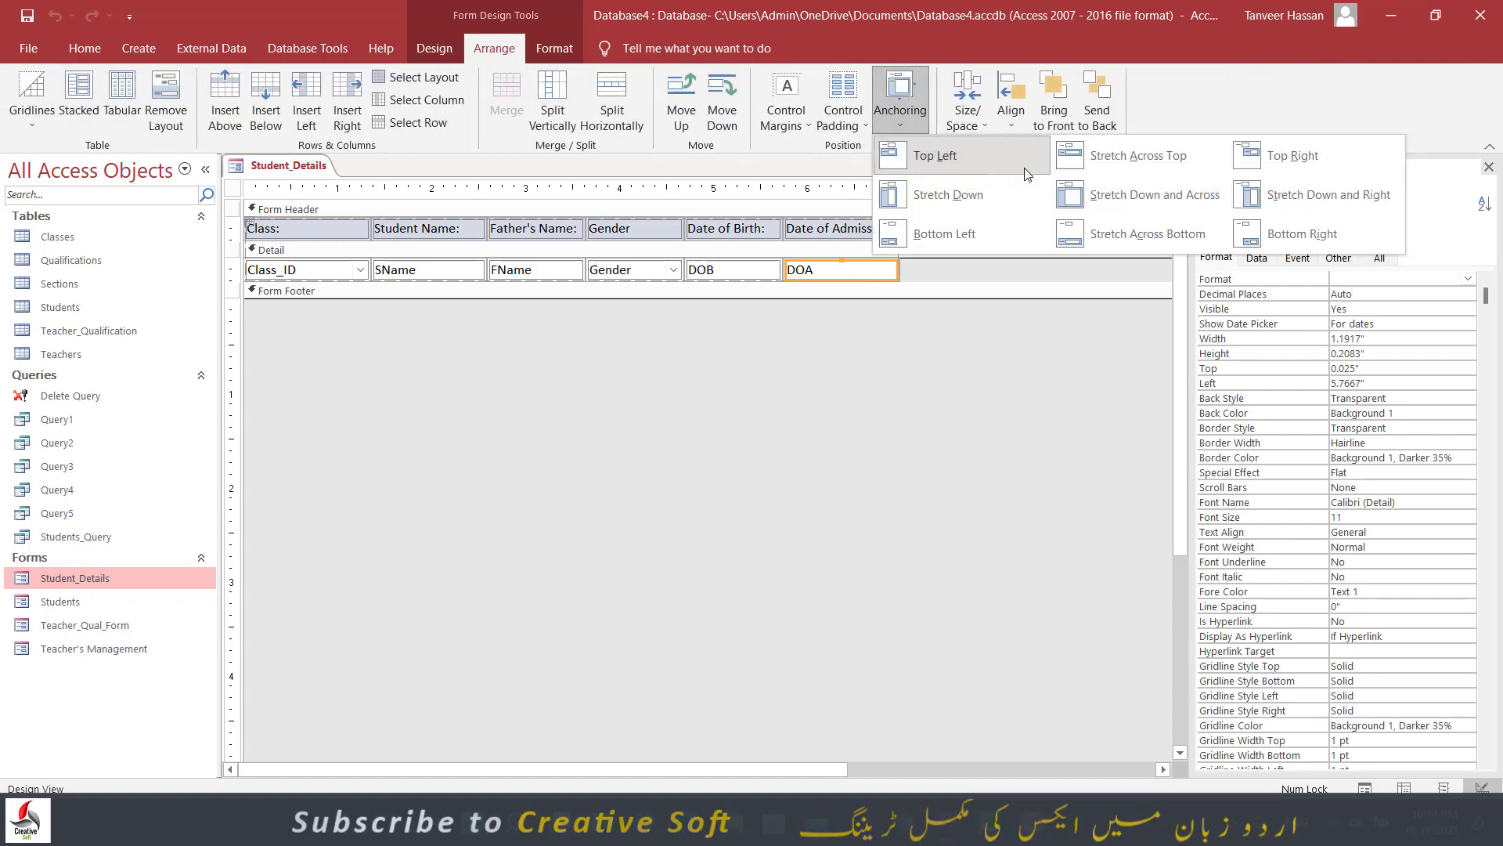
left_click(1138, 156)
left_click(740, 274)
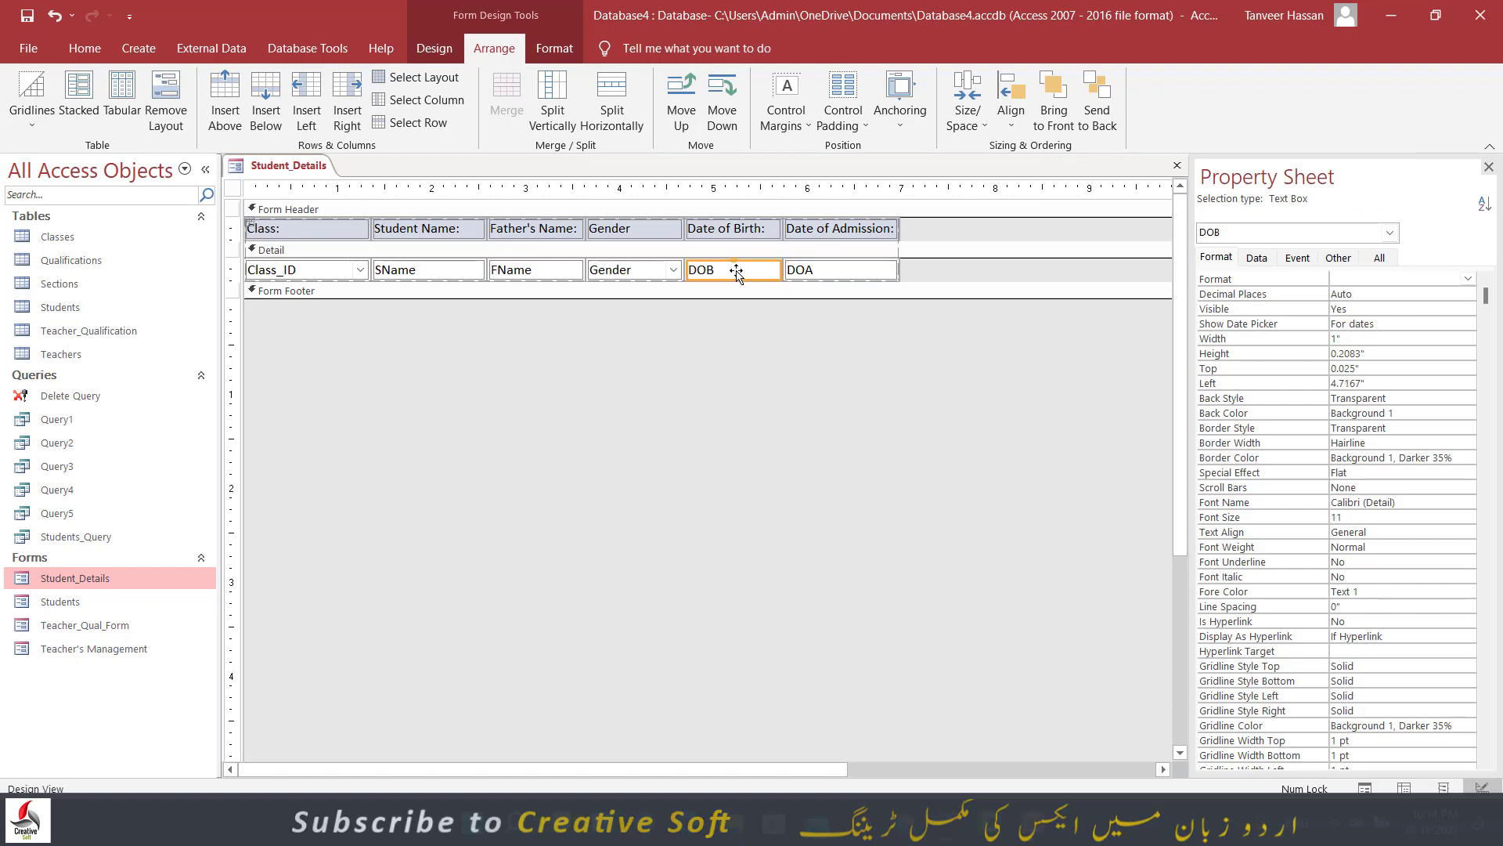
left_click(911, 97)
left_click(1042, 156)
- Check the two date columns in Form View at a wider and a maximized window size, and return to Design View
left_click(434, 48)
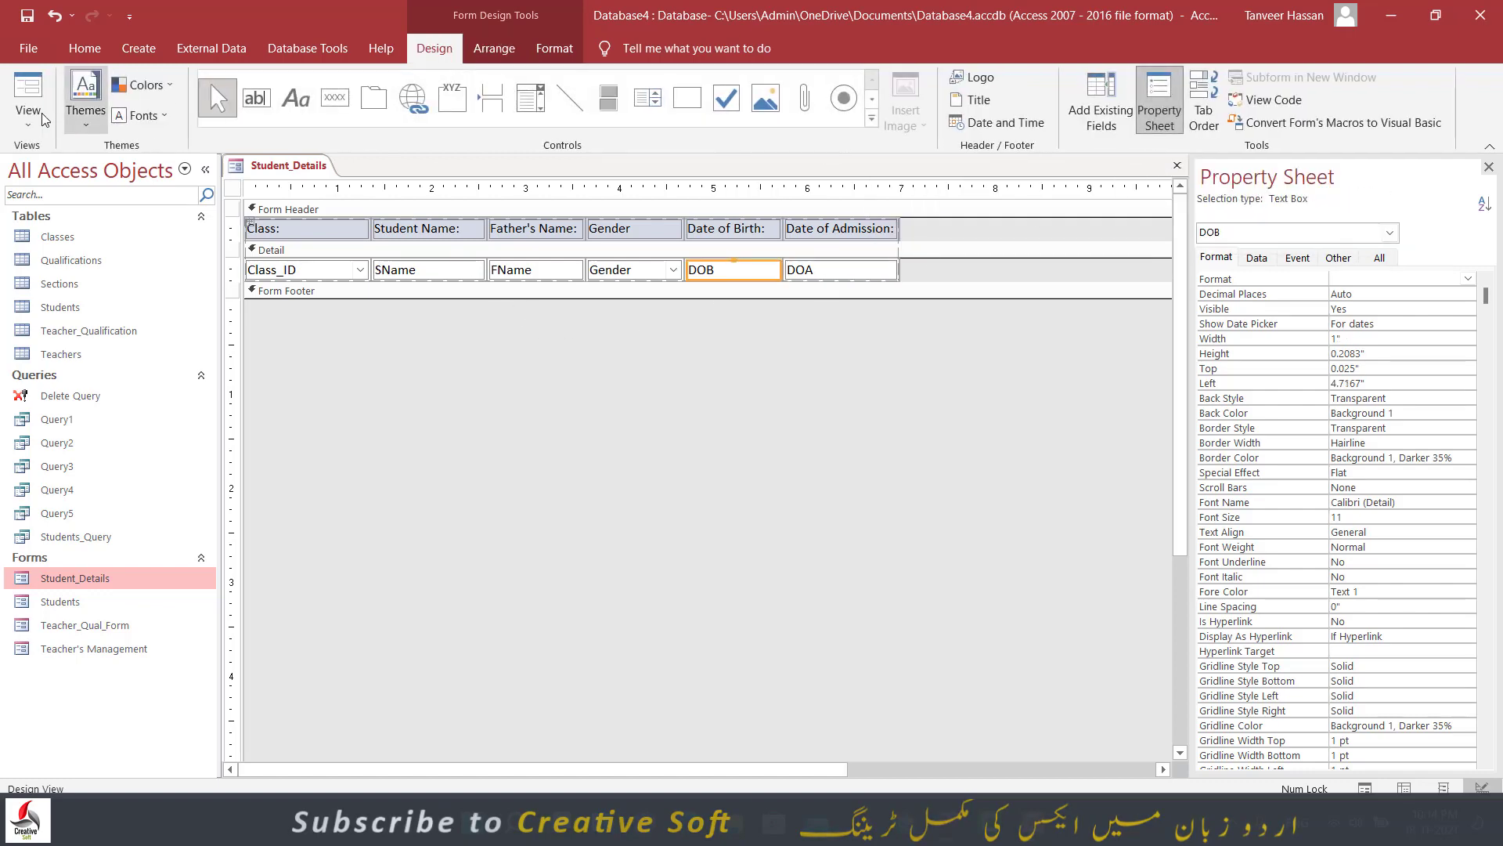
left_click(28, 90)
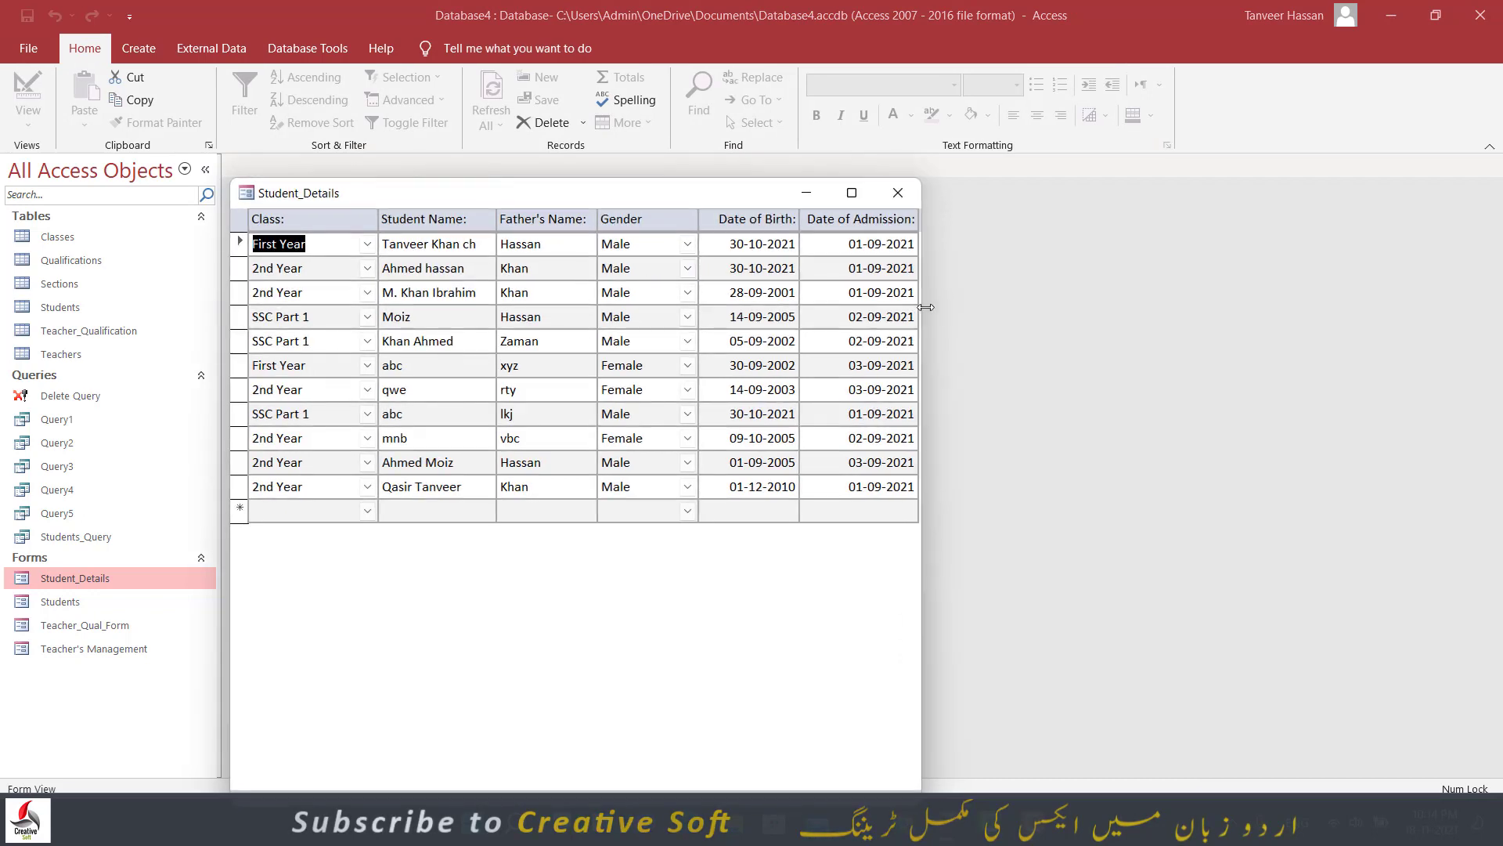
left_click_drag(921, 315, 1070, 342)
left_click_drag(933, 352, 1111, 347)
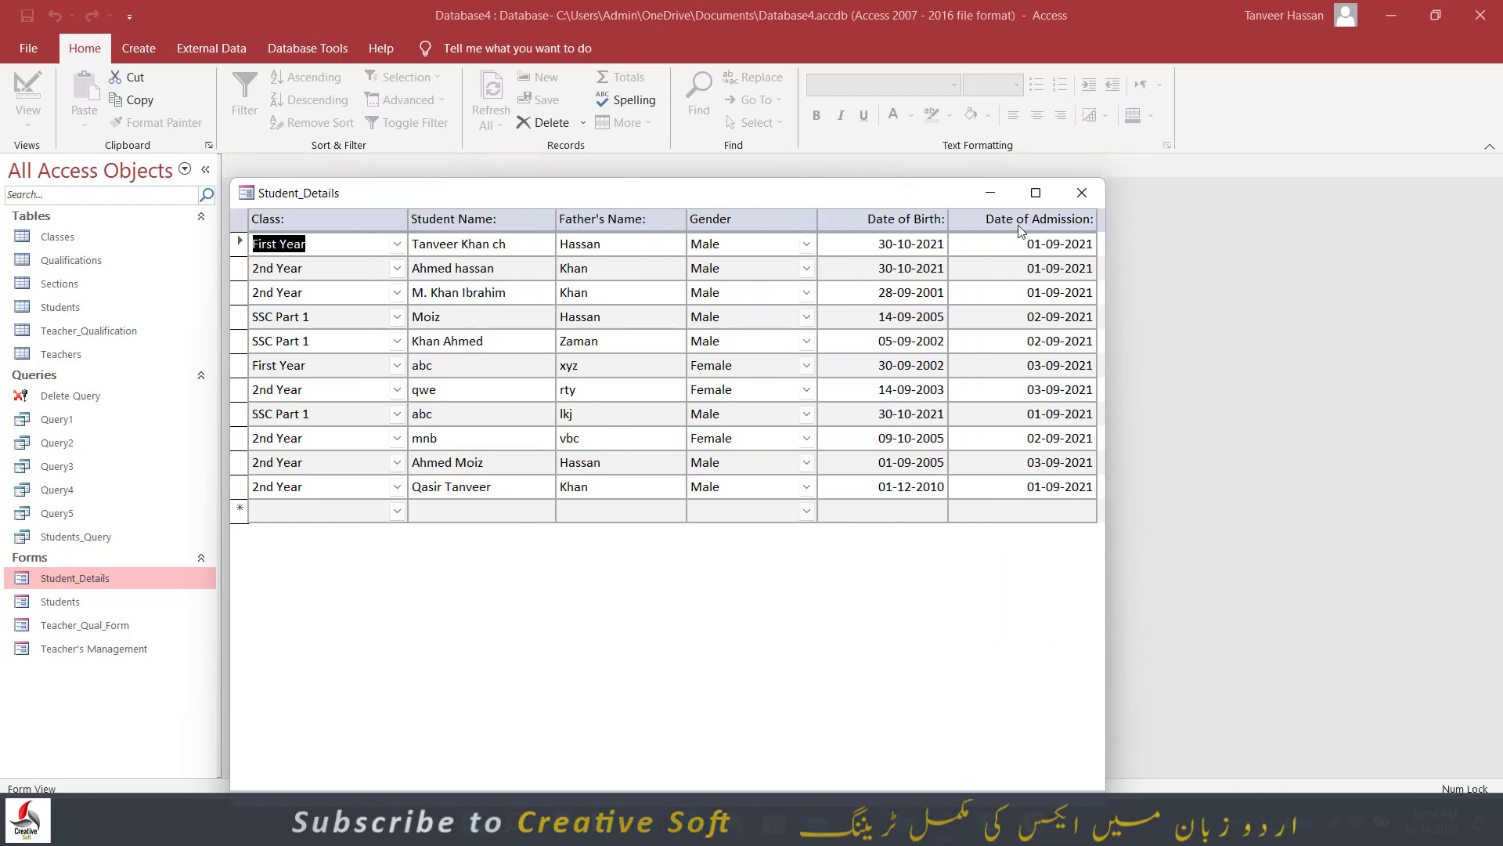
left_click(1038, 193)
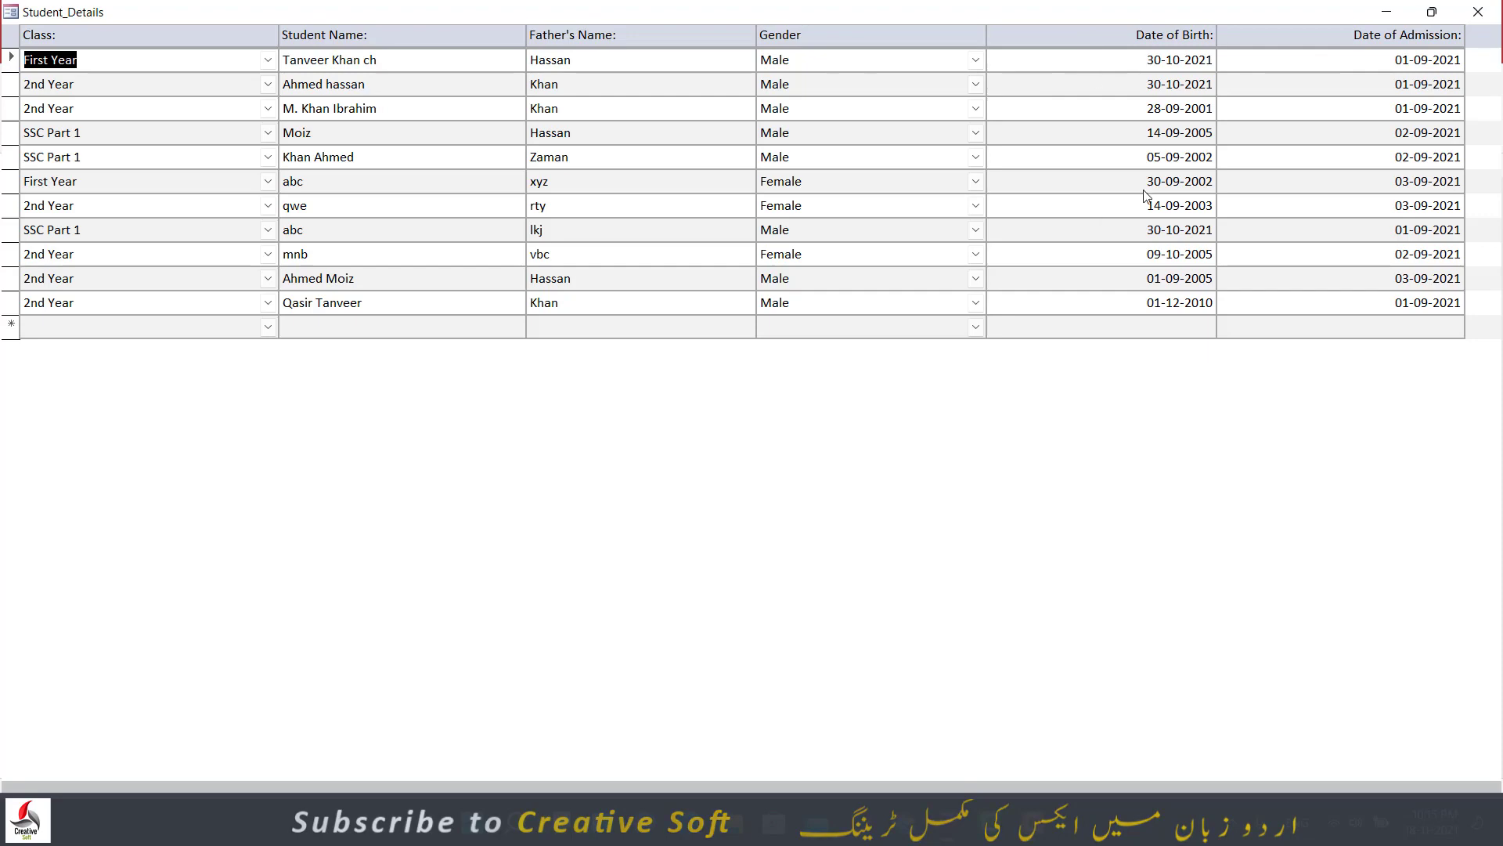
right_click(1257, 12)
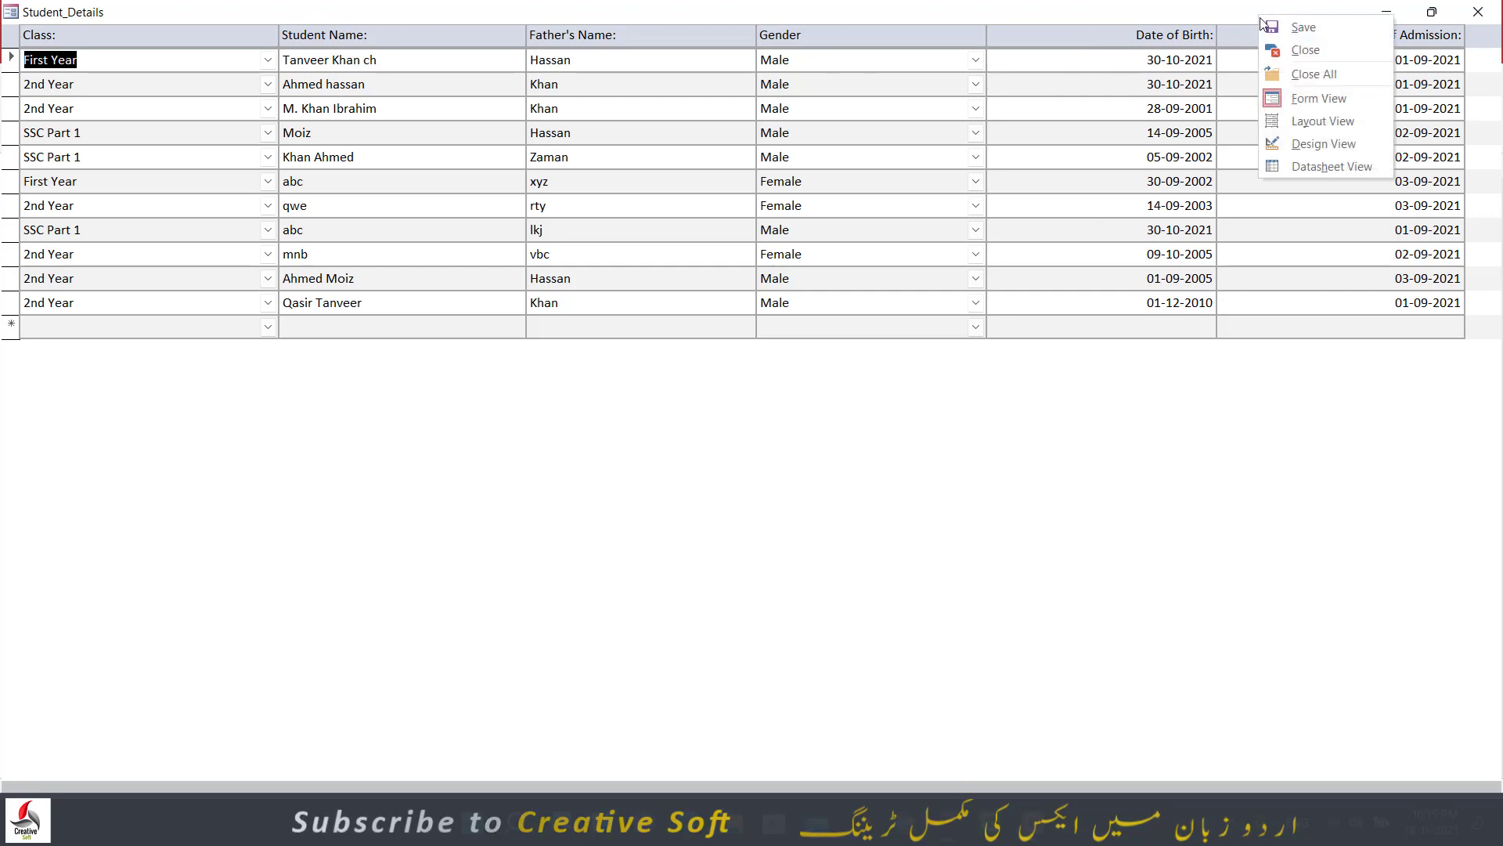
left_click(1298, 145)
- Center-align the text of the DOB and DOA text boxes and their Date of Birth and Date of Admission header labels
left_click(725, 270)
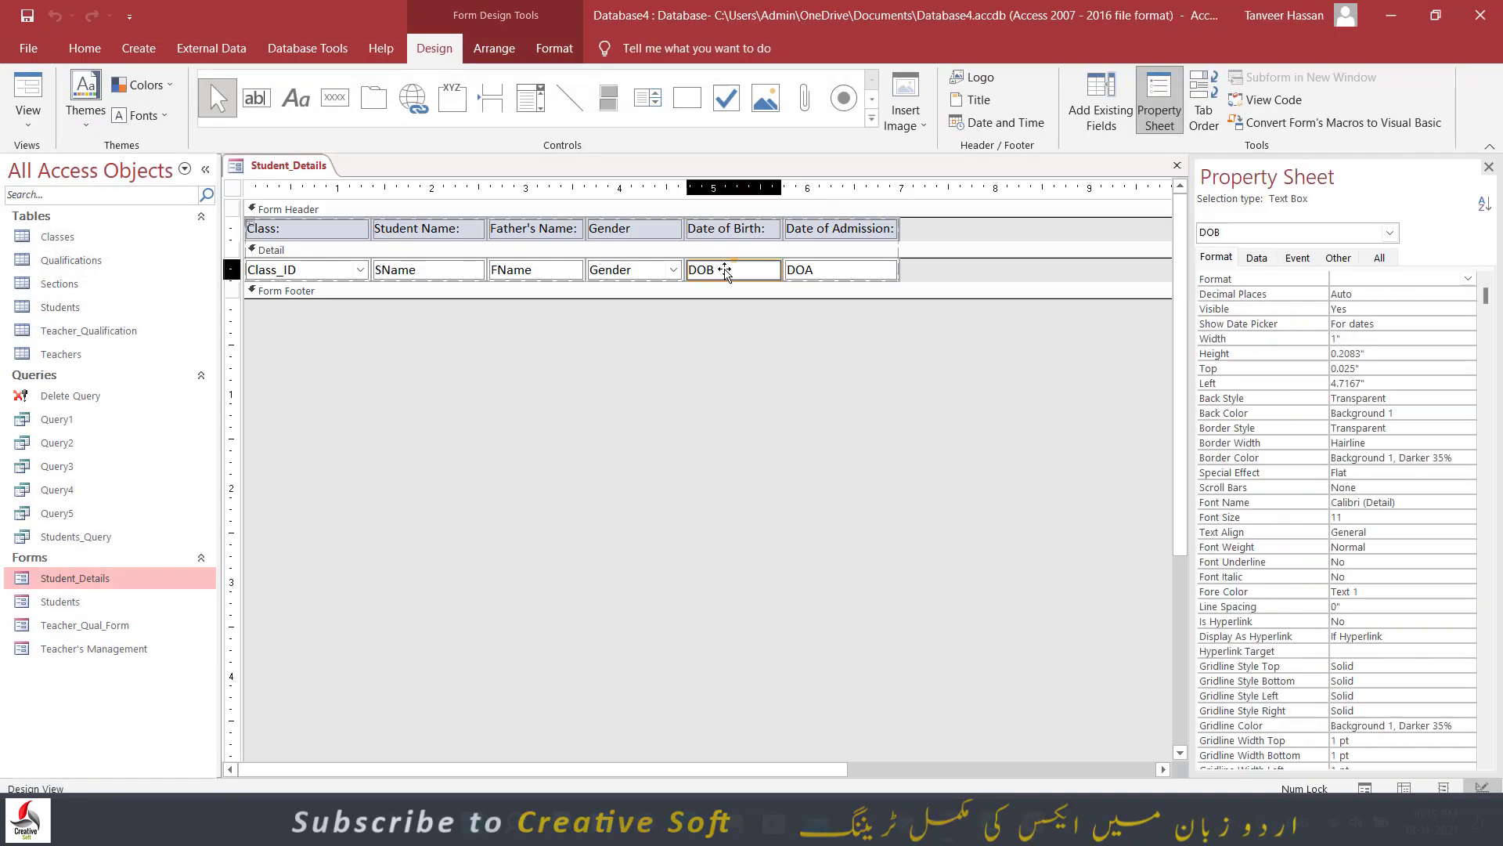
left_click(728, 228, "shift")
left_click(823, 229, "shift")
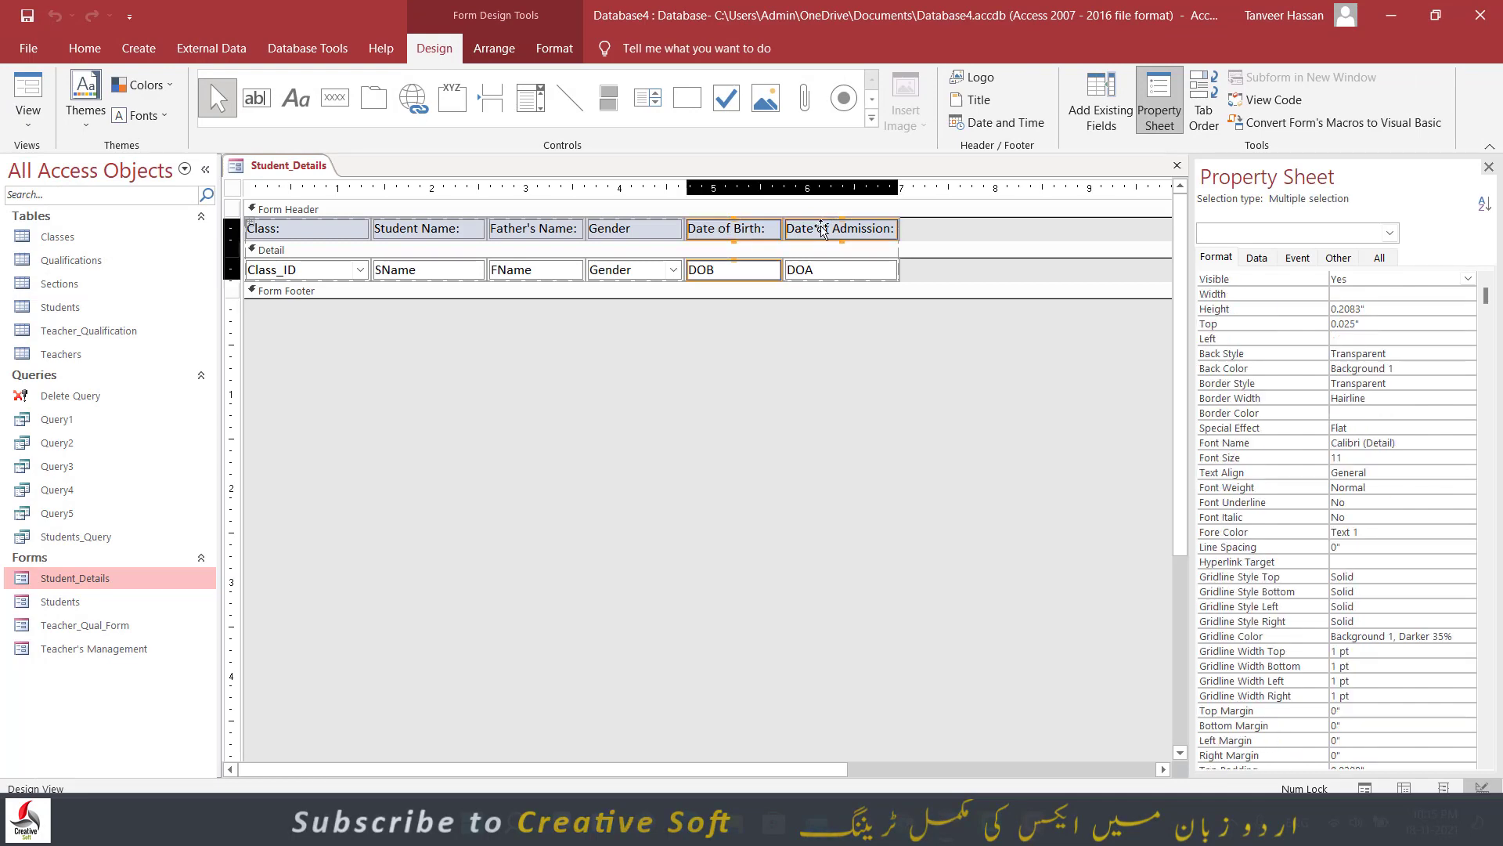
left_click(824, 274, "shift")
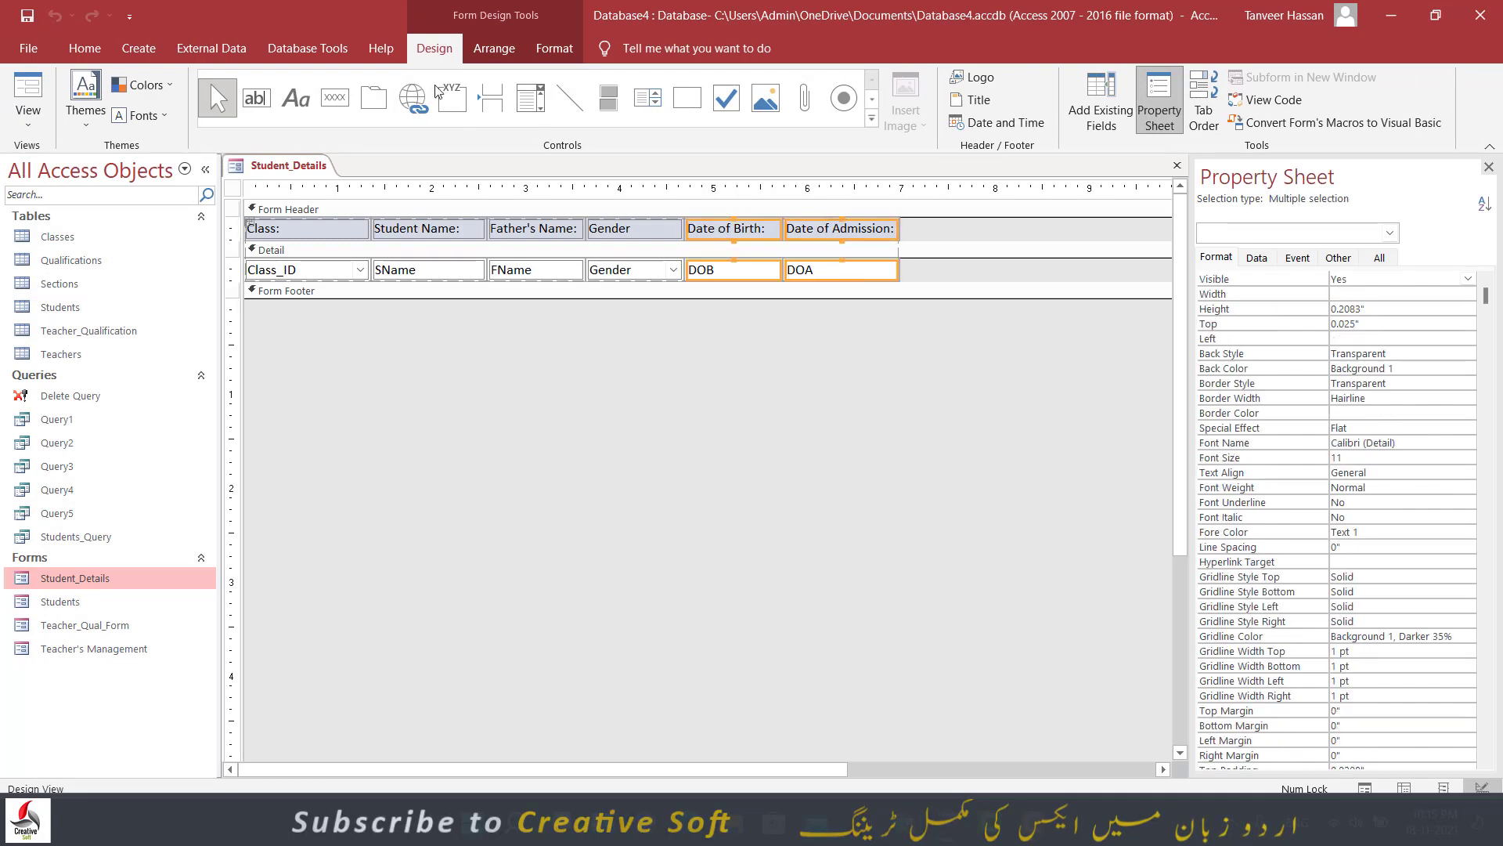
left_click(555, 48)
left_click(343, 115)
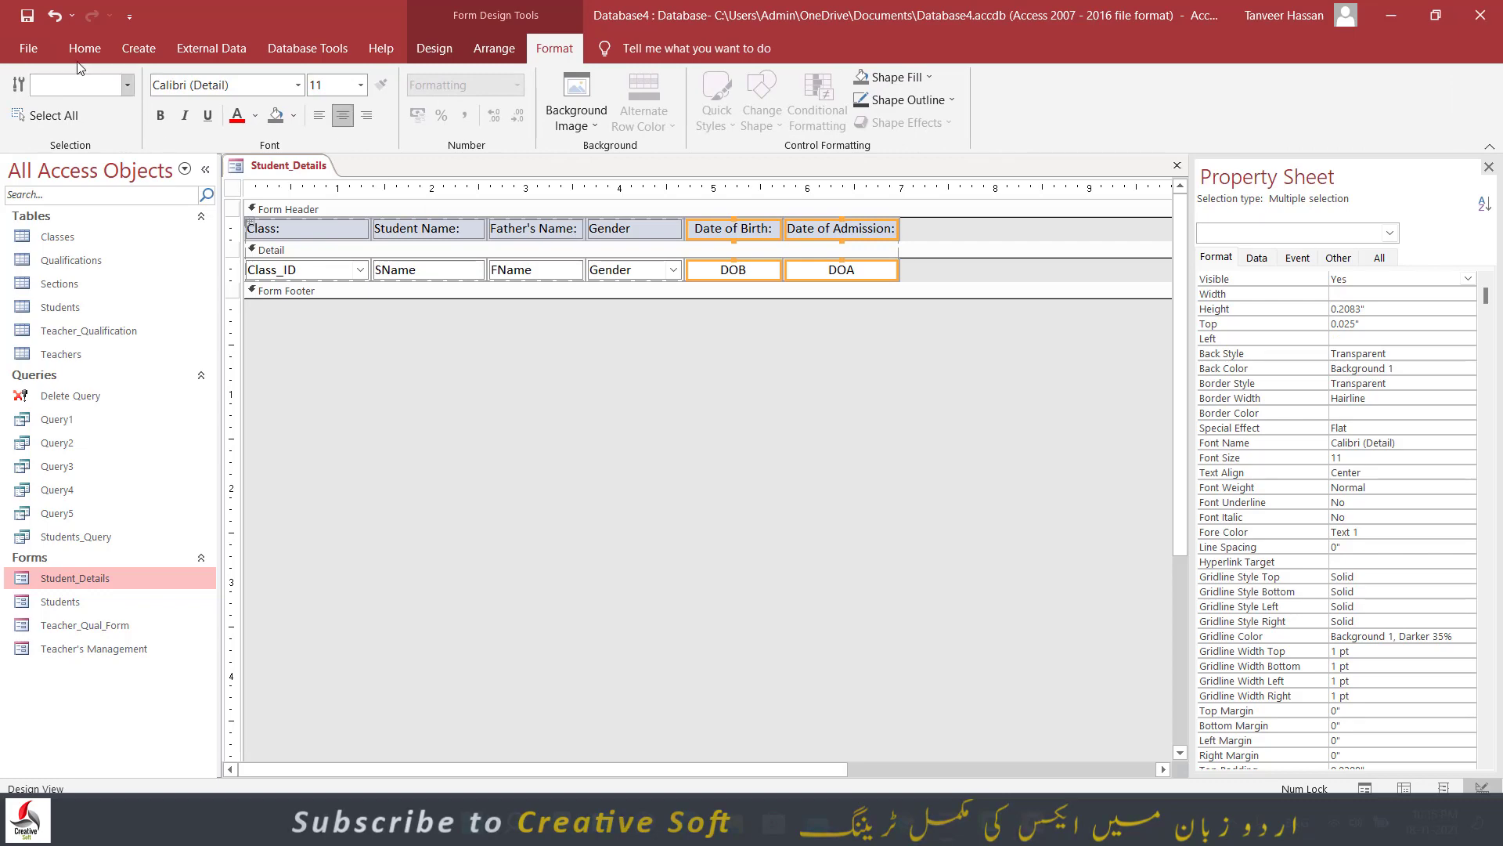
- Check the alignment of the date columns in Form View with the window widened and maximized
left_click(433, 48)
left_click(26, 88)
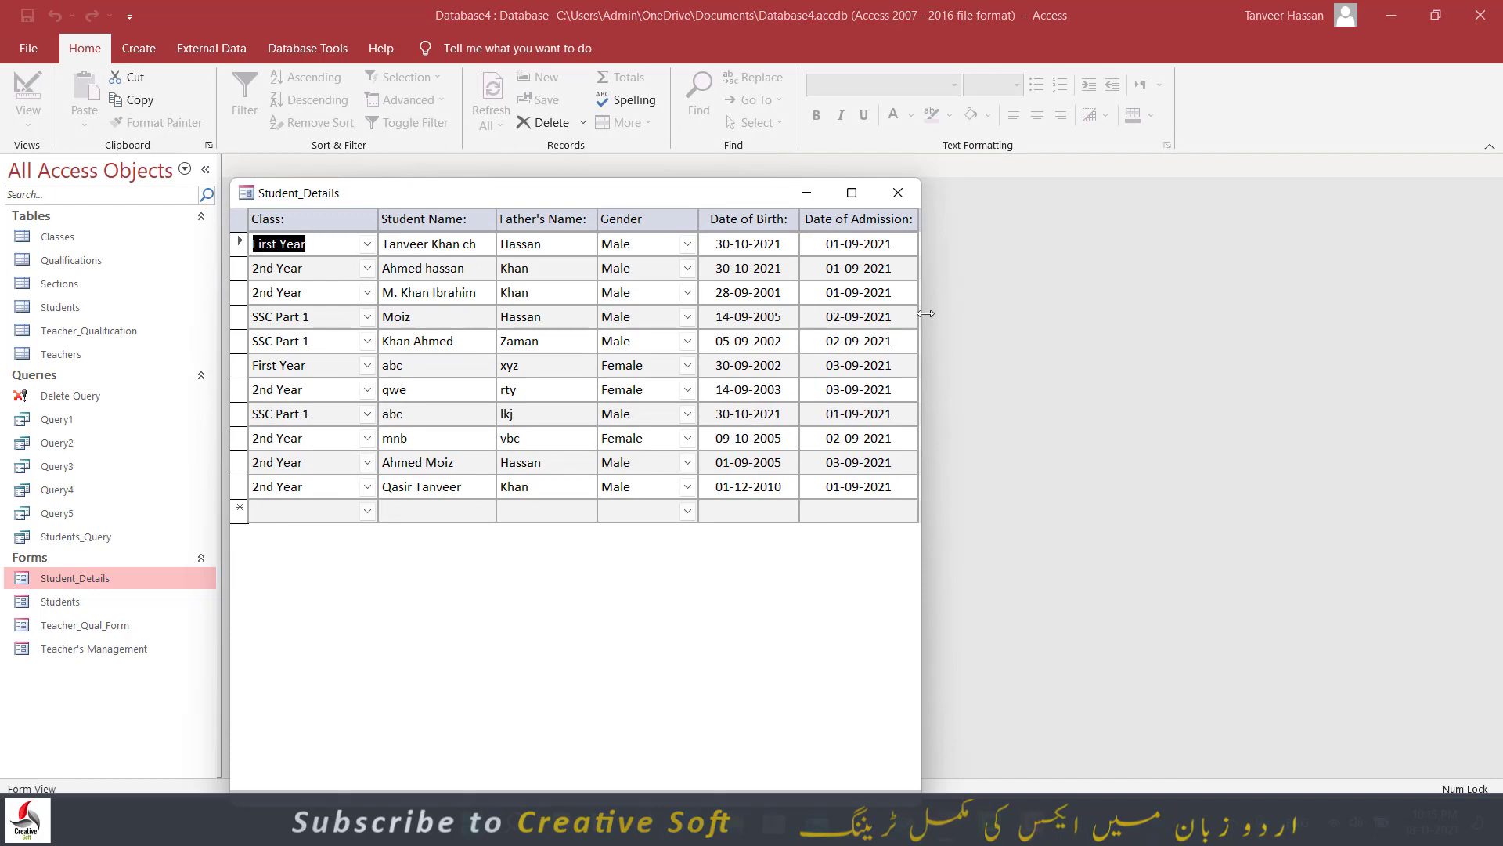
left_click_drag(925, 313, 1421, 317)
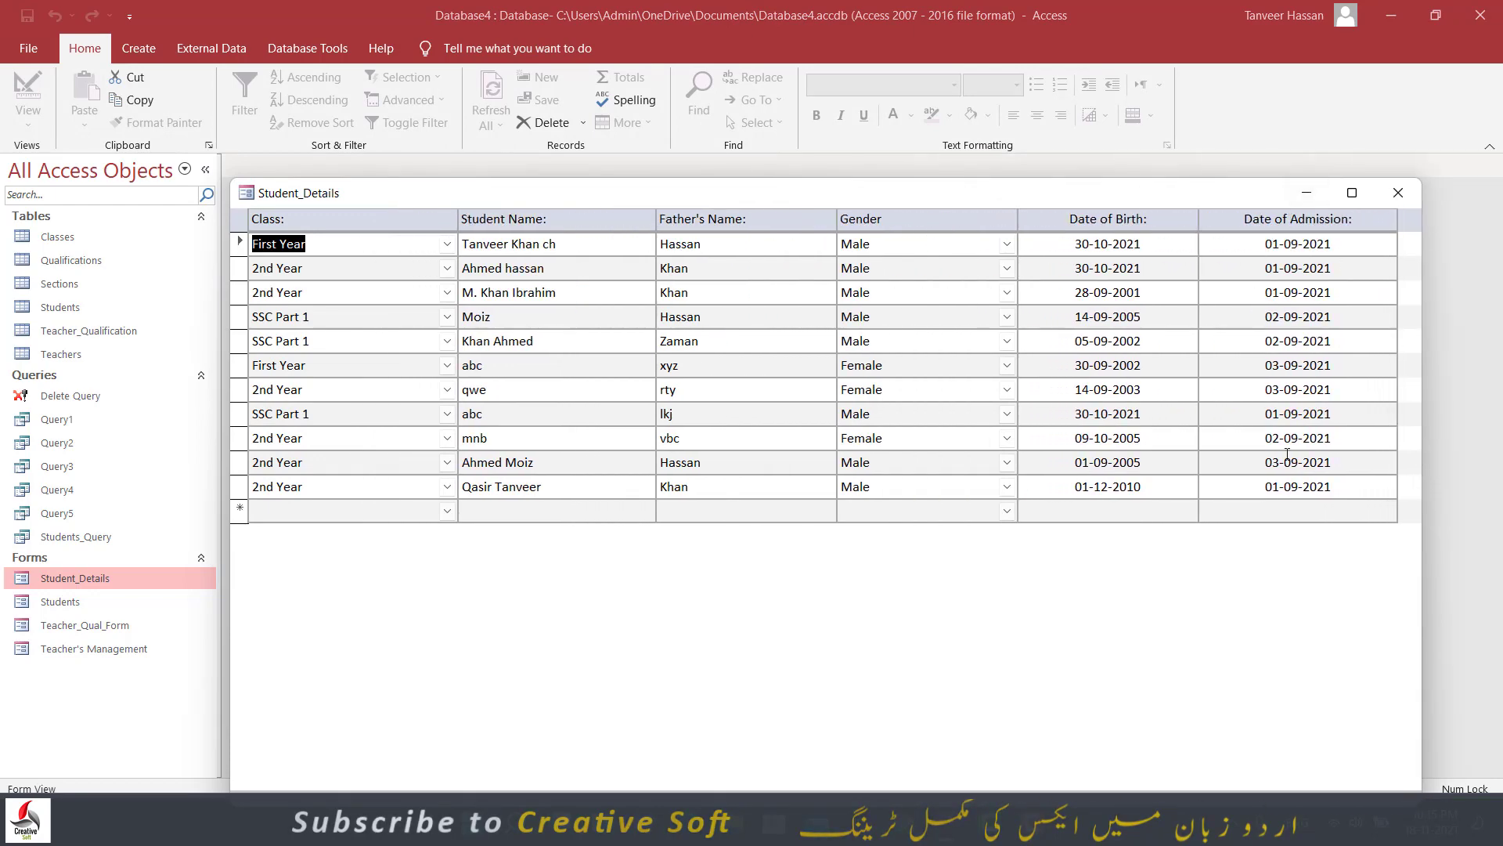
left_click(1352, 193)
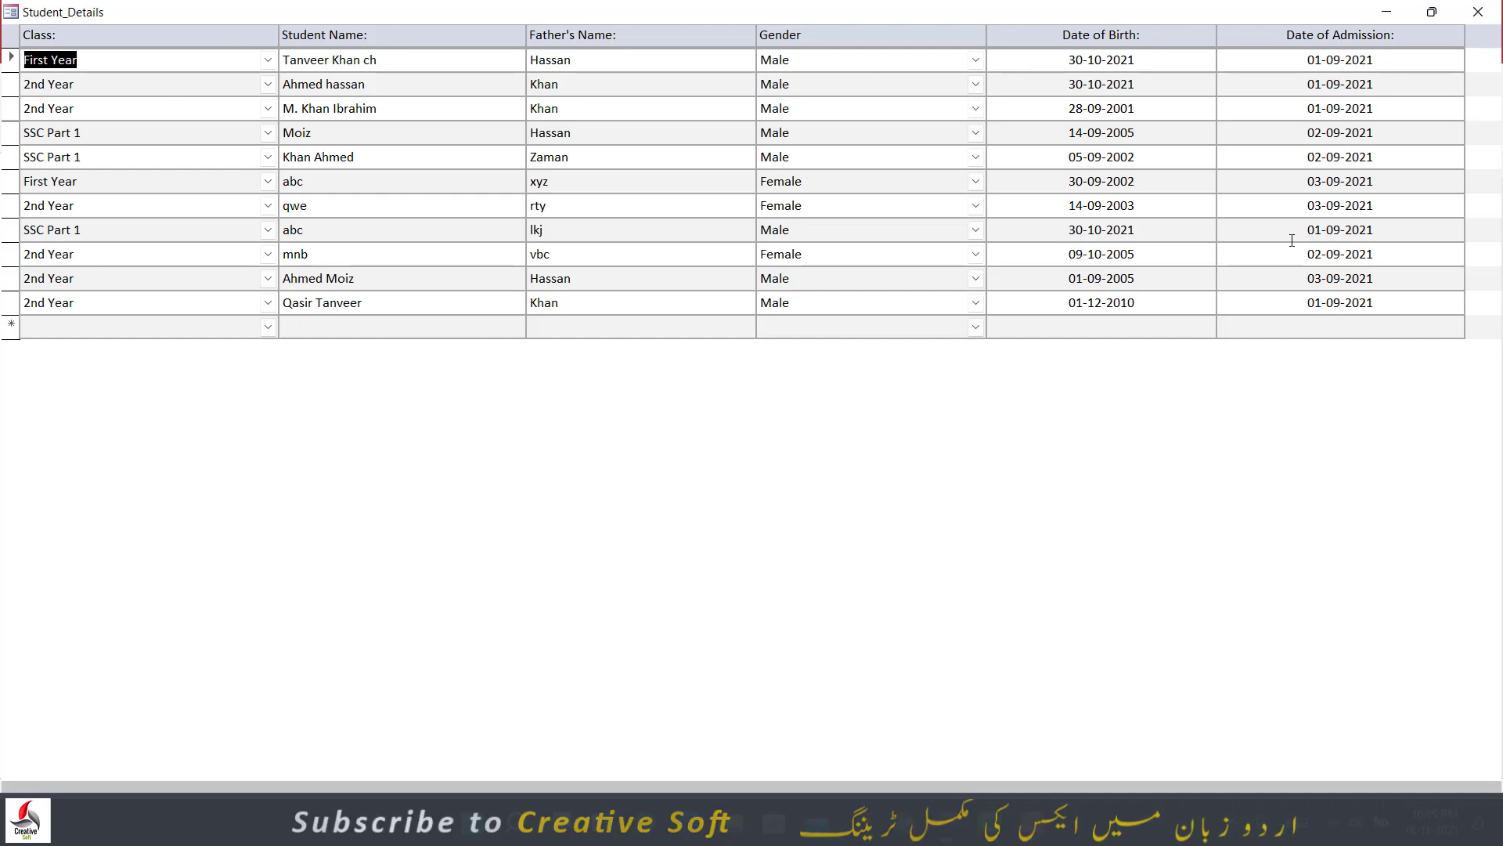
- Close the Student_Details form, saving its design changes, and reopen it
left_click(1477, 12)
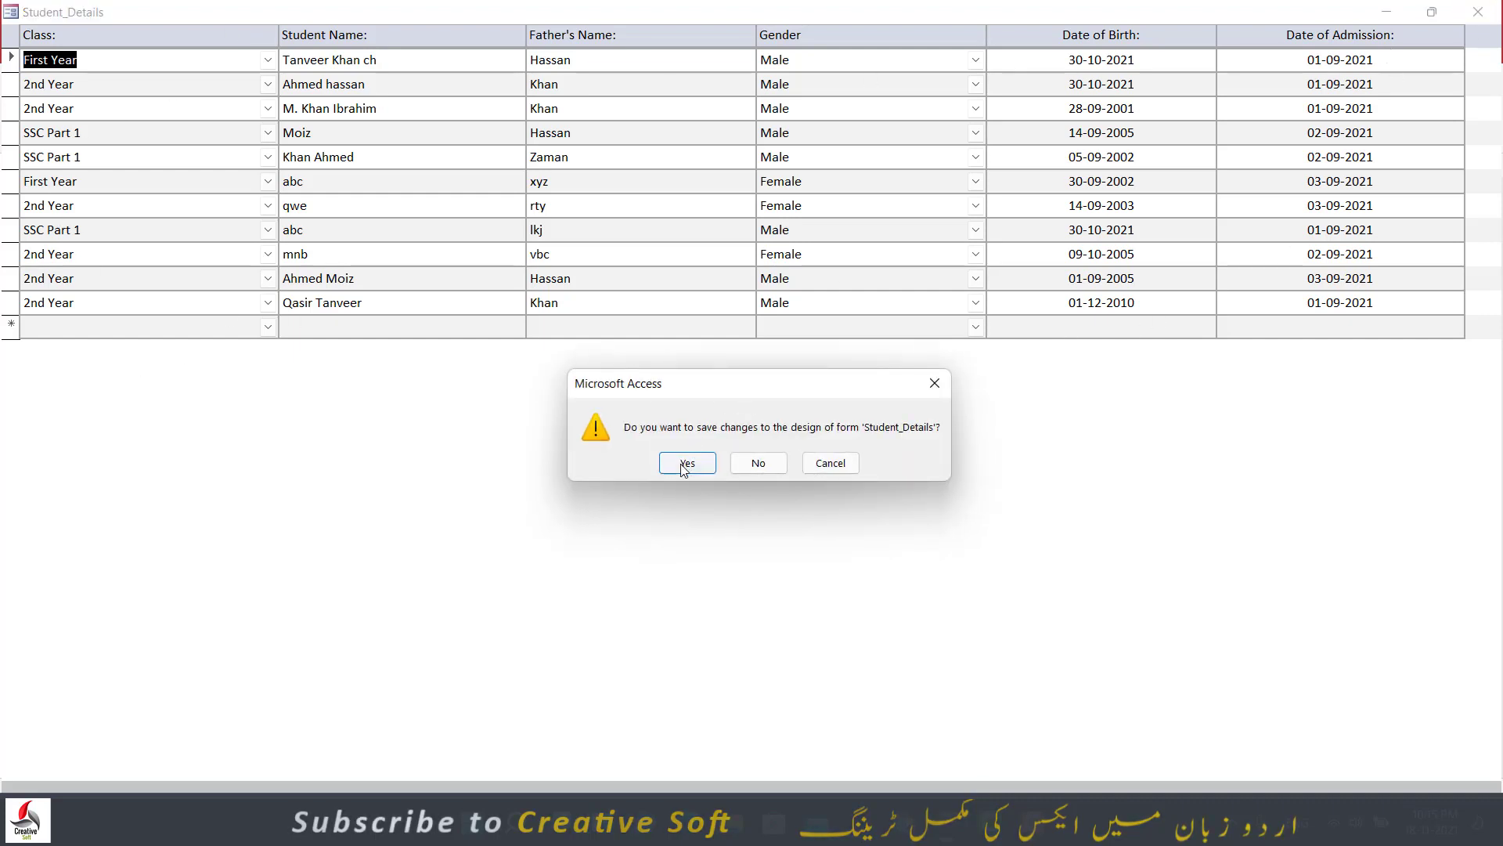
left_click(685, 465)
double_click(109, 581)
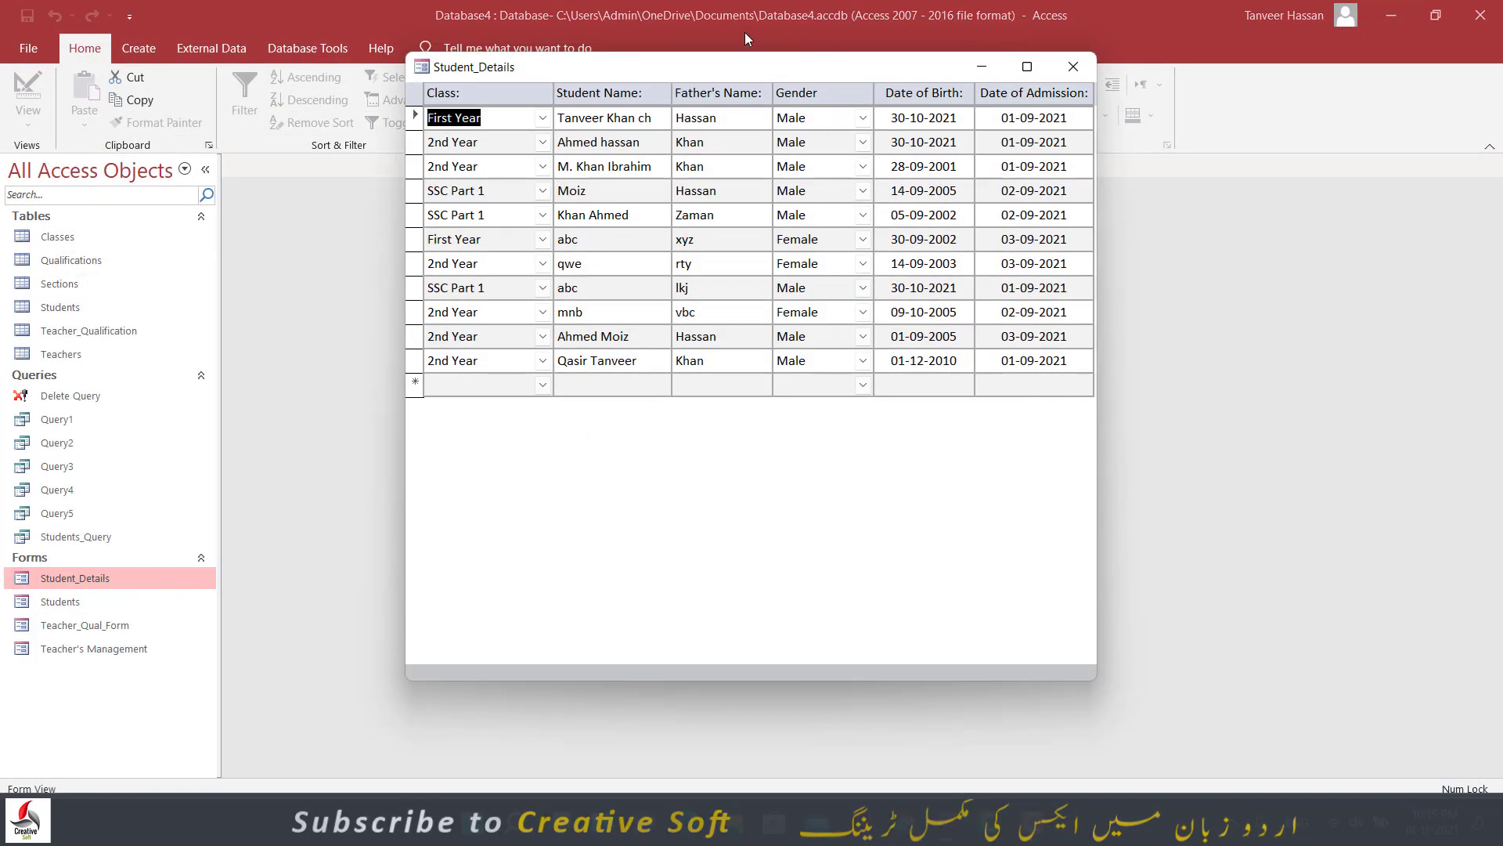
- Check the reopened form's columns by moving and shortening its window, maximizing and restoring it, and widening and maximizing it again
mouse_move(754, 67)
left_mouse_down()
mouse_move(607, 54)
mouse_move(728, 56)
mouse_move(731, 81)
left_mouse_up()
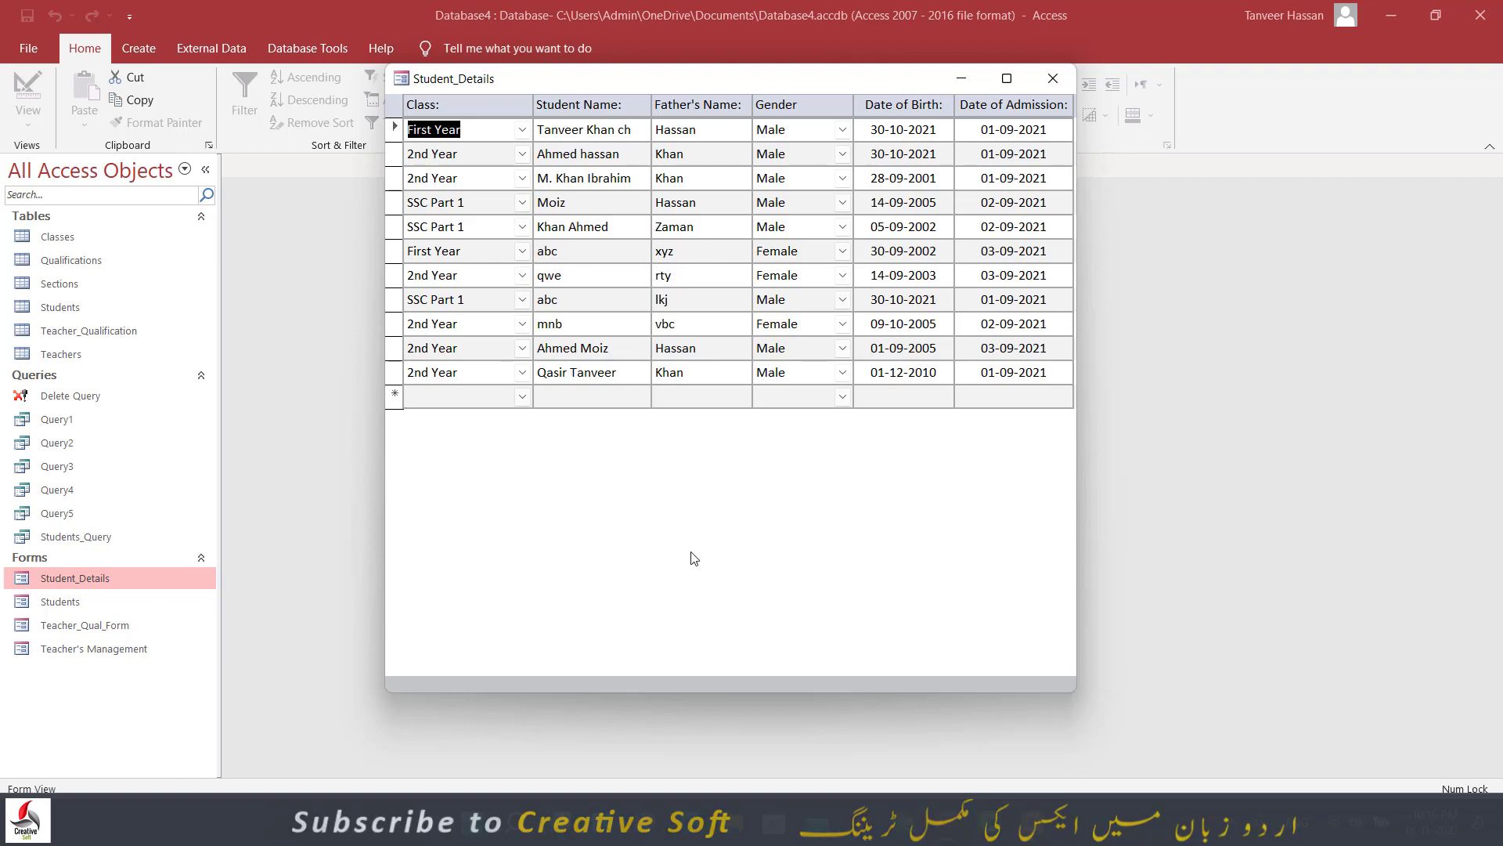
left_click_drag(689, 693, 714, 440)
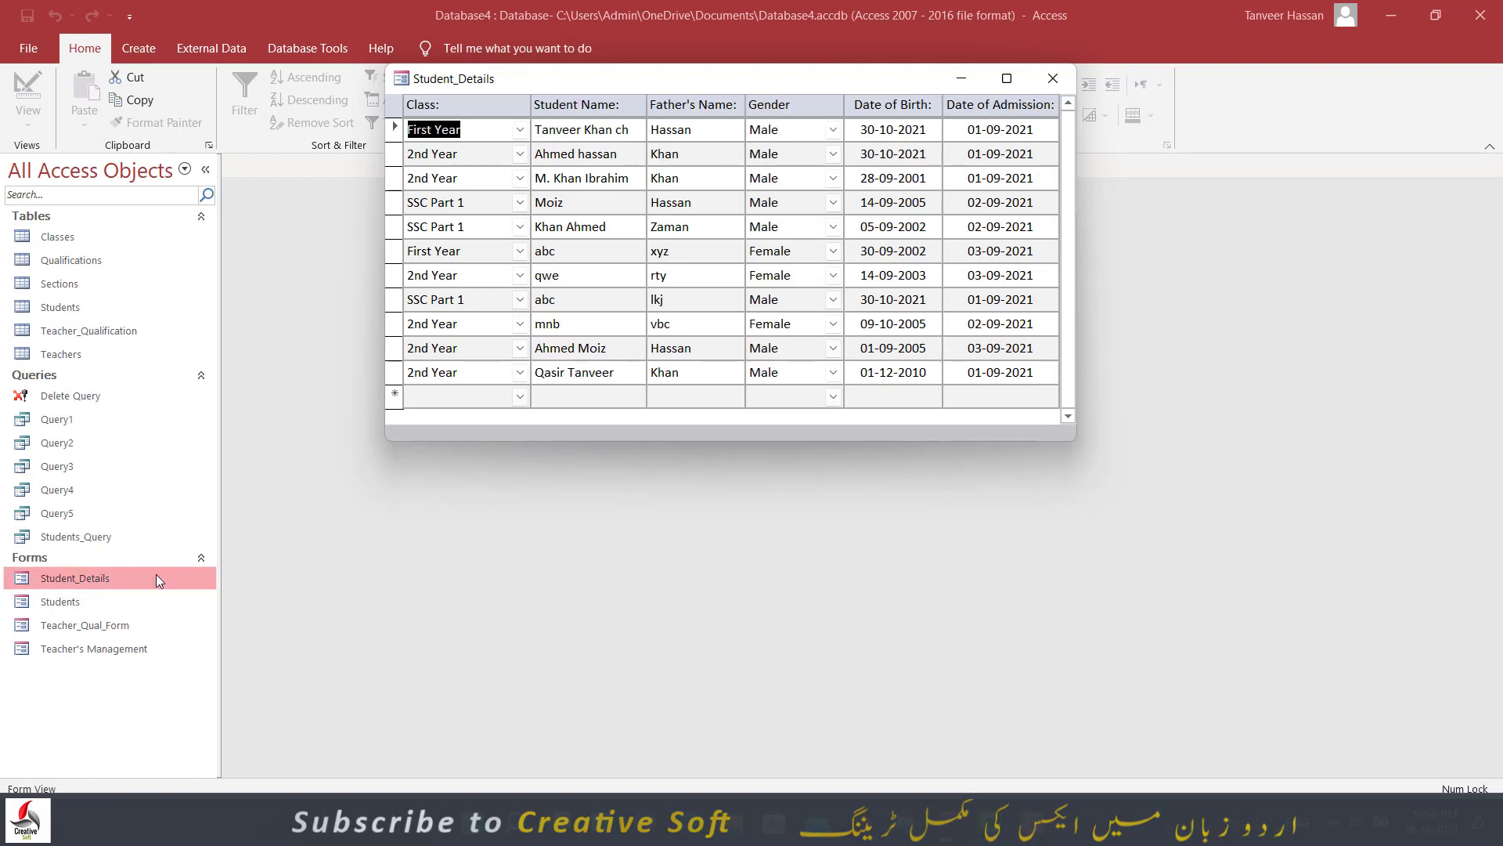
left_click_drag(822, 80, 818, 133)
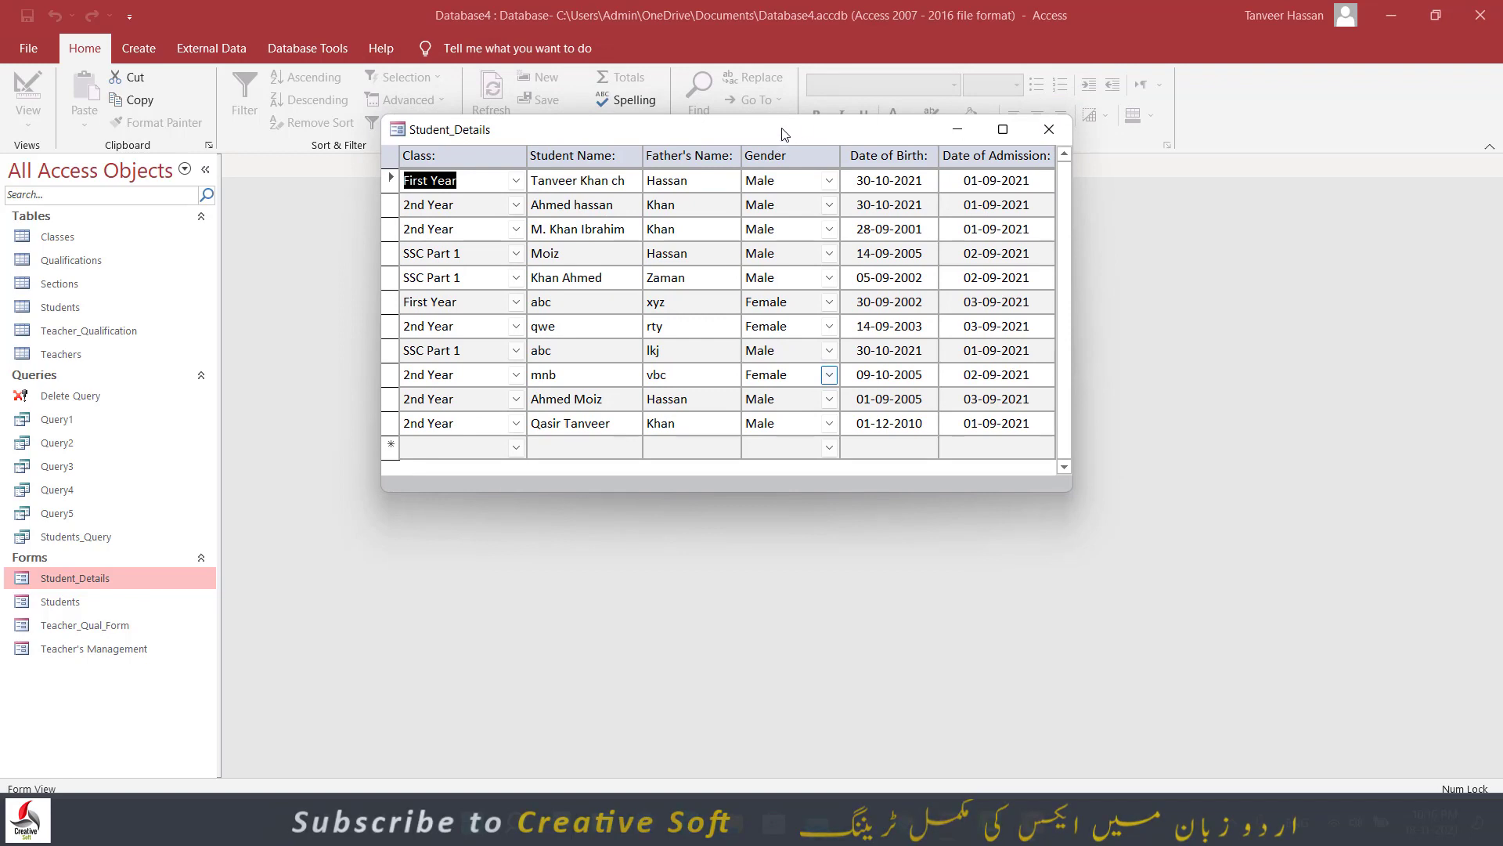
left_click(1002, 129)
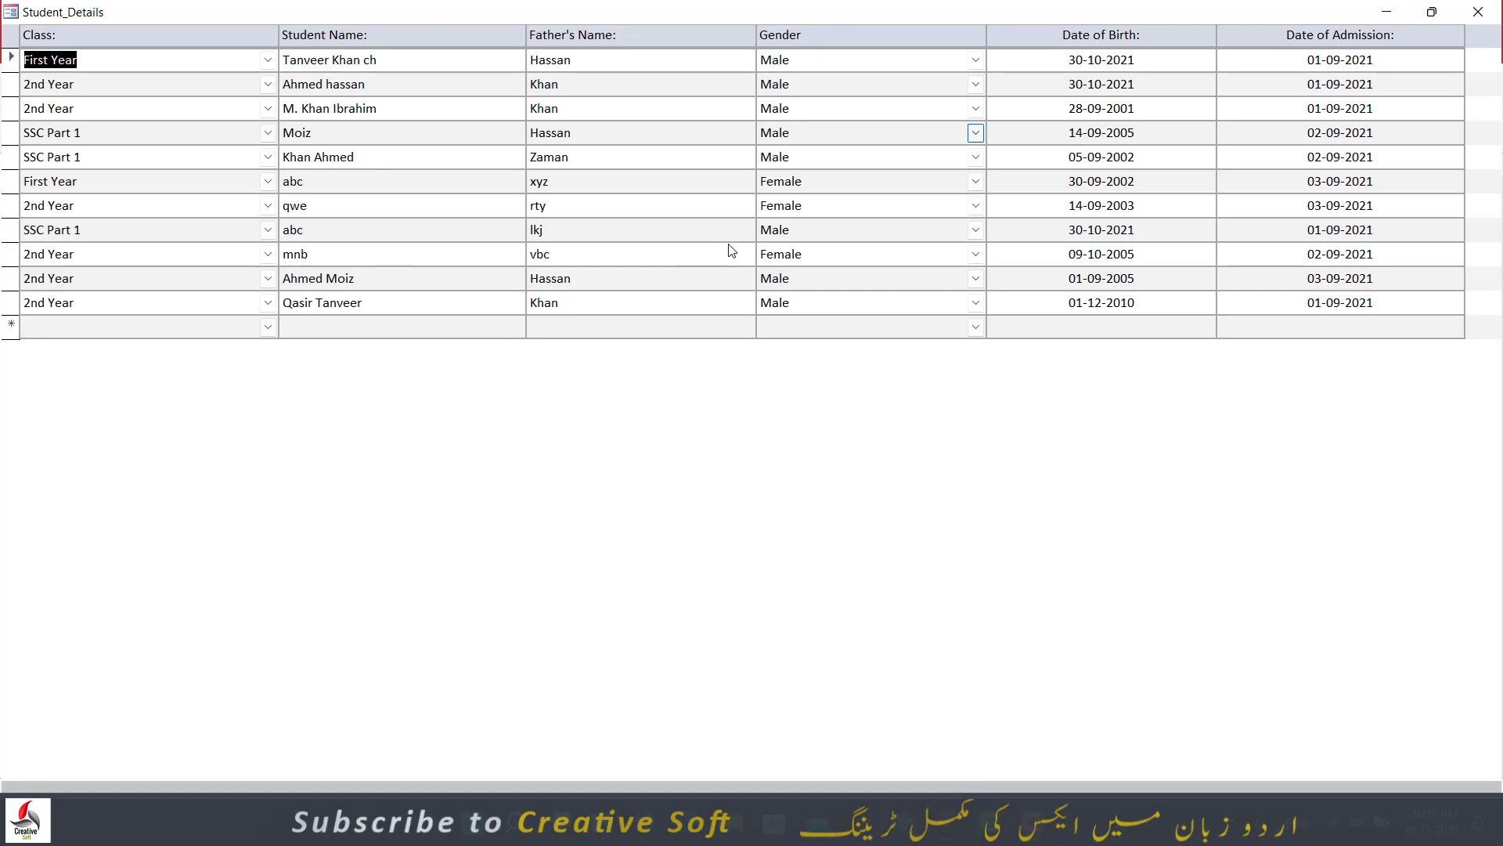
left_click(1433, 12)
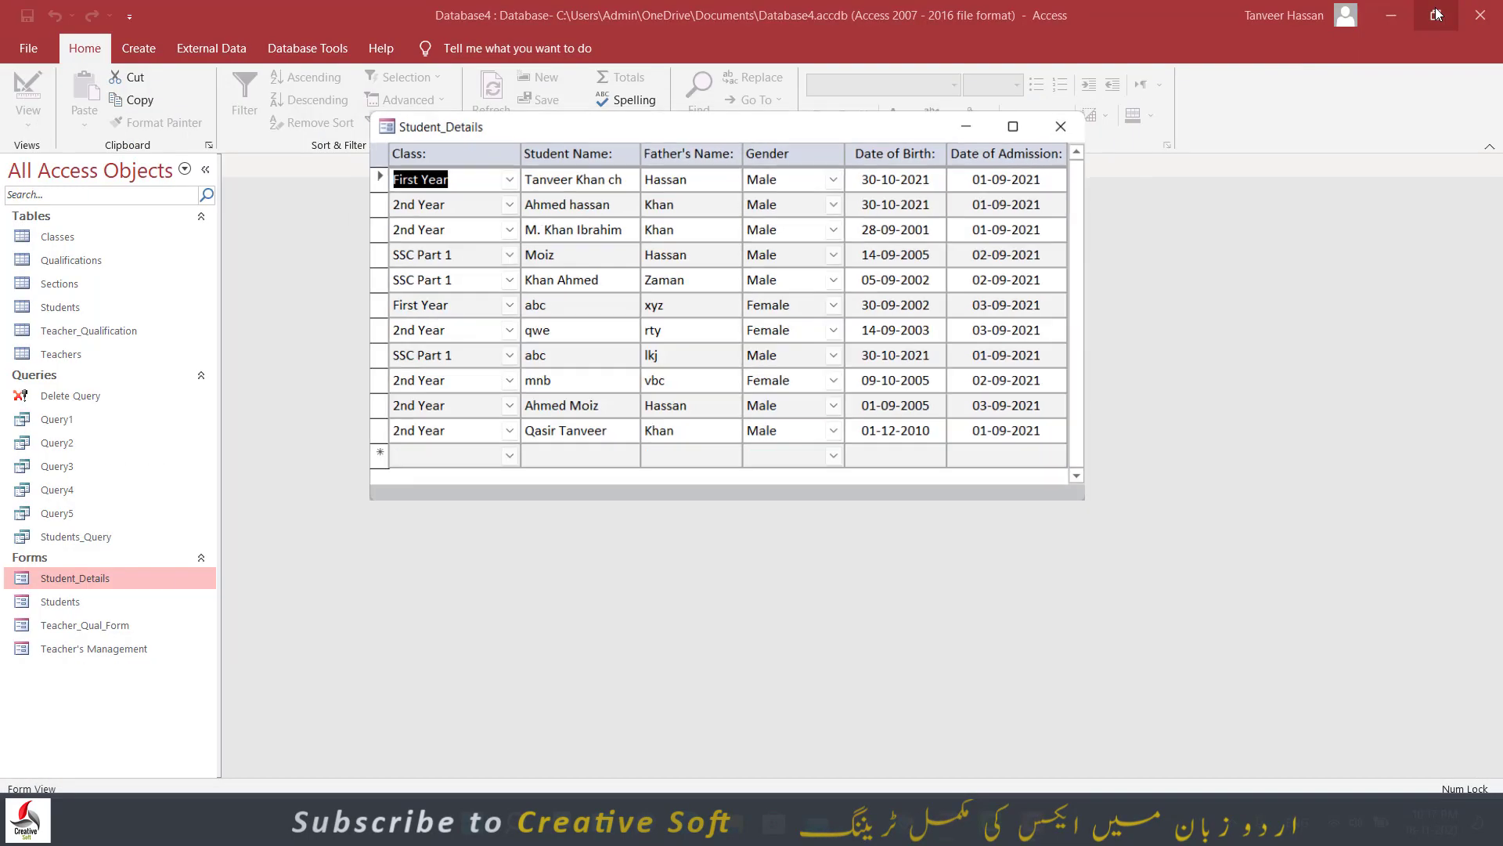
left_click_drag(1084, 291, 1300, 291)
left_click(1218, 131)
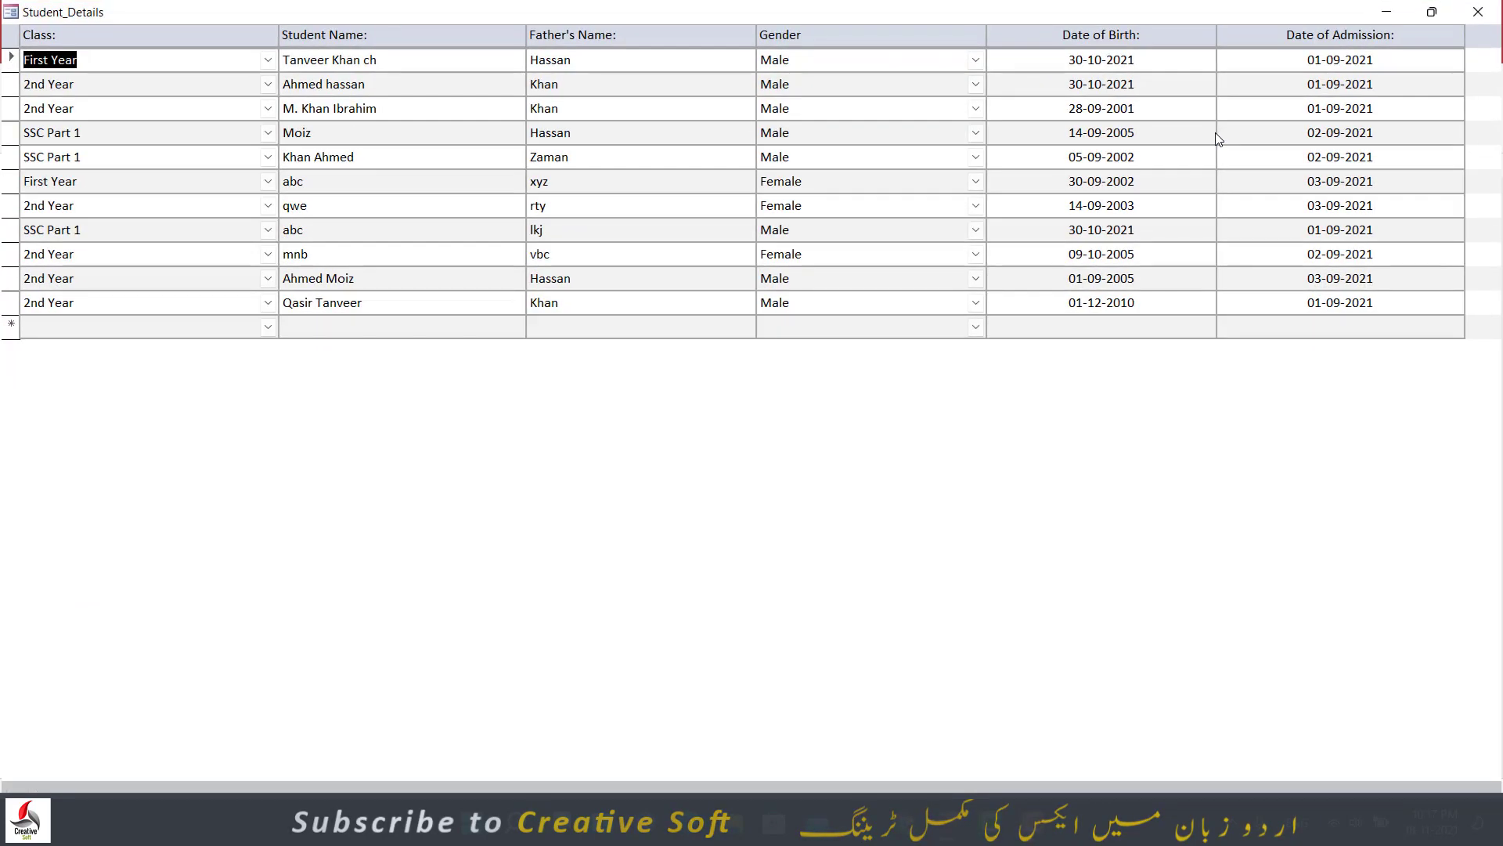